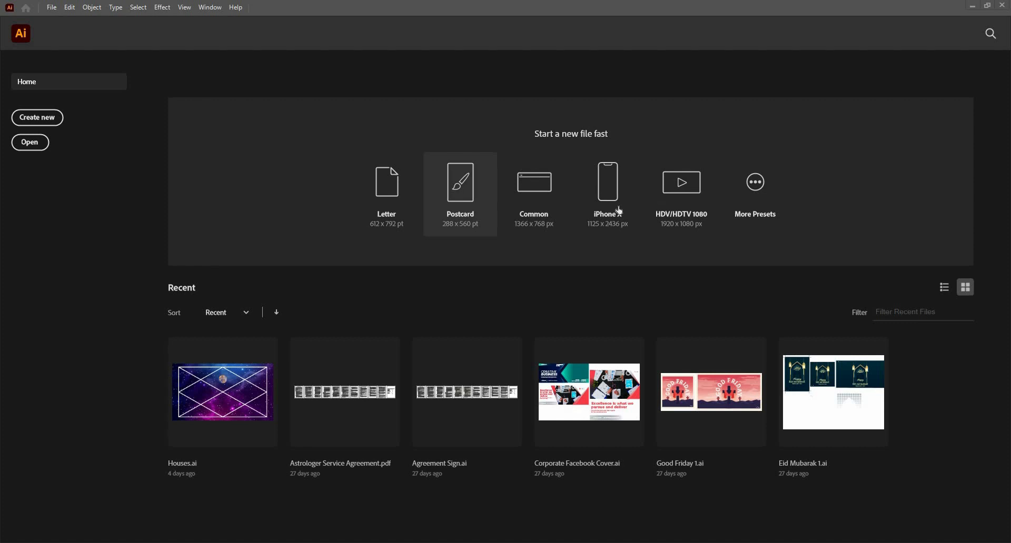
Create a 1366 x 768 px document and draw an about 101 x 167 px rectangle with an about 24 x 102 px rectangle beneath it
click(535, 194)
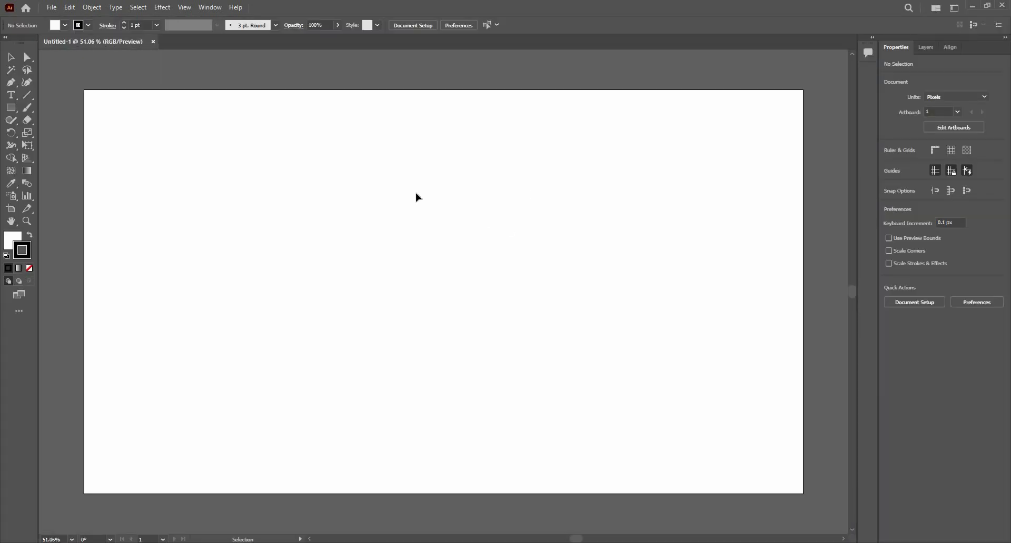
click(11, 109)
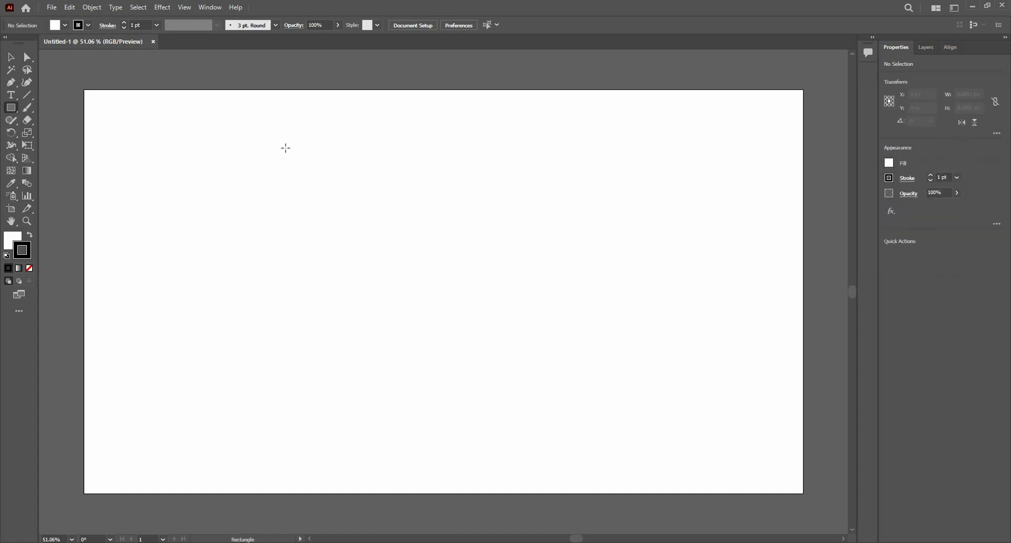
drag(285, 148, 317, 289)
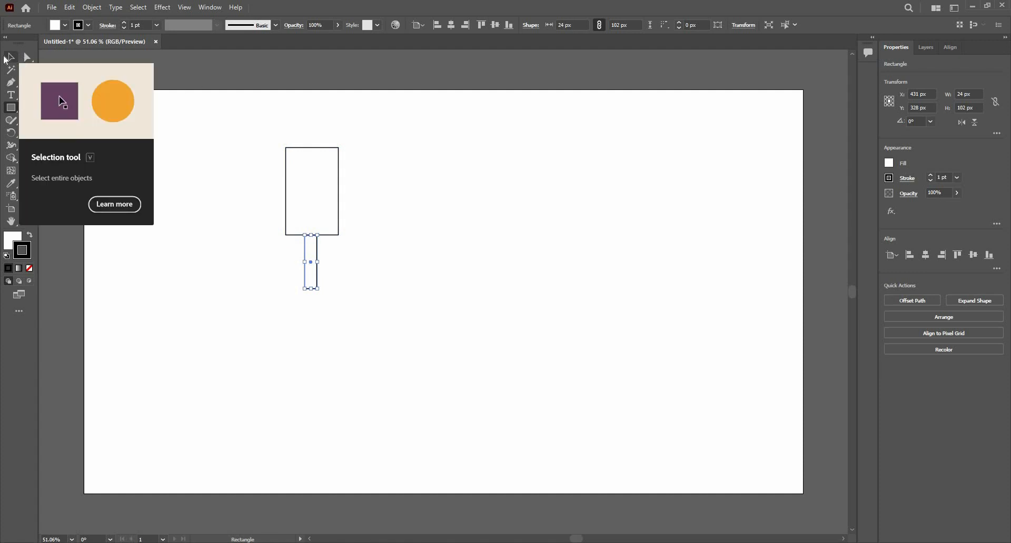
Round both top corners of the larger rectangle to the maximum radius of about 50.5 px, forming a domed popsicle top
key(v)
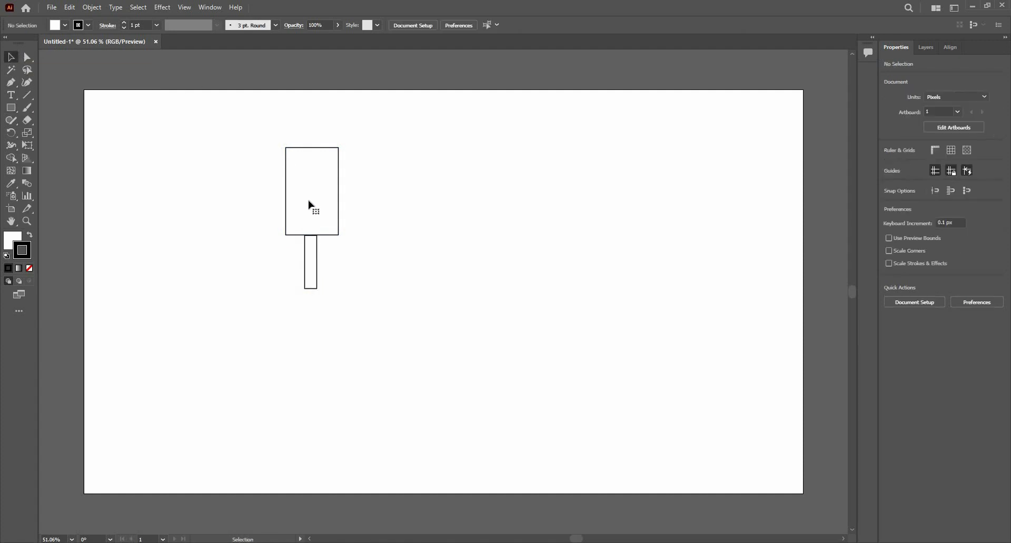
click(285, 187)
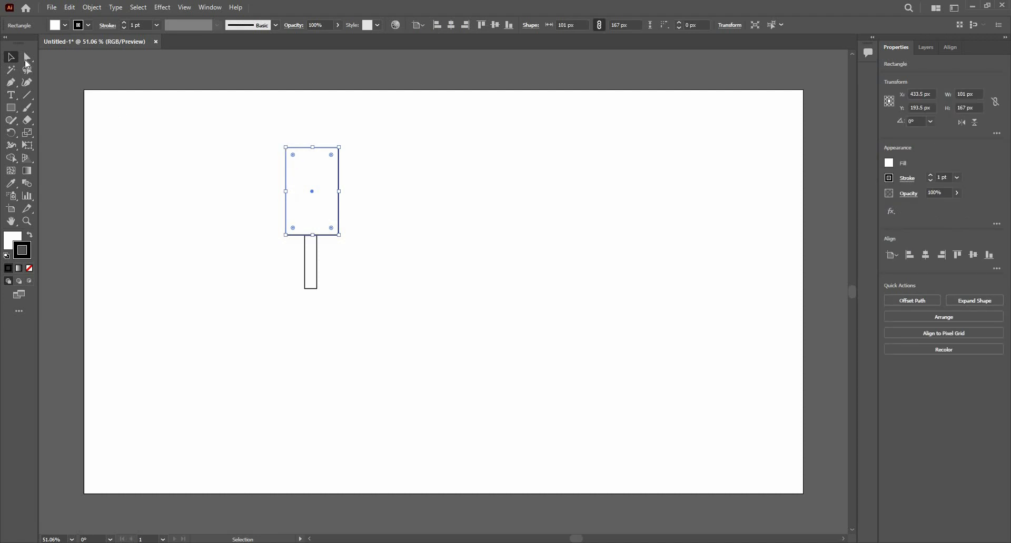
key(a)
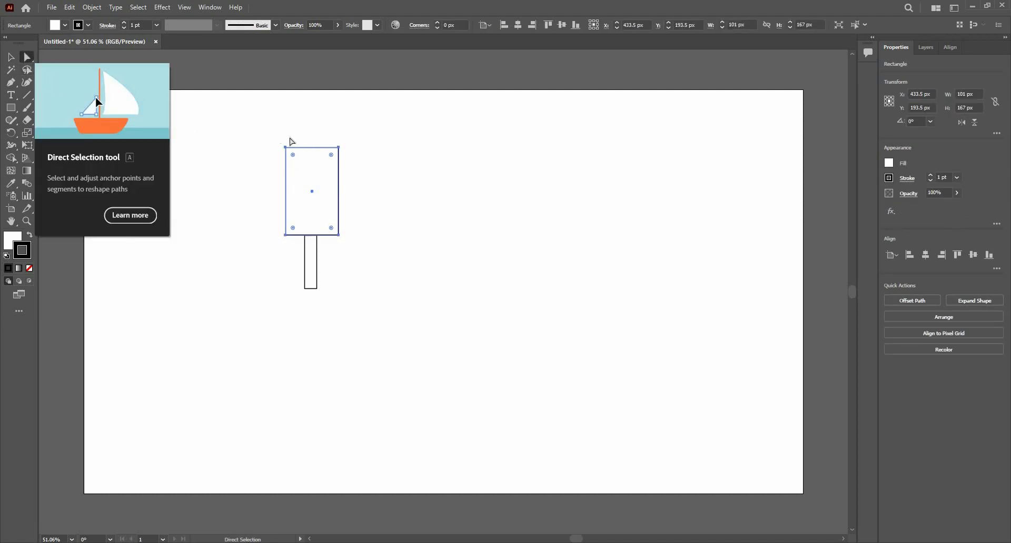
drag(347, 161, 339, 163)
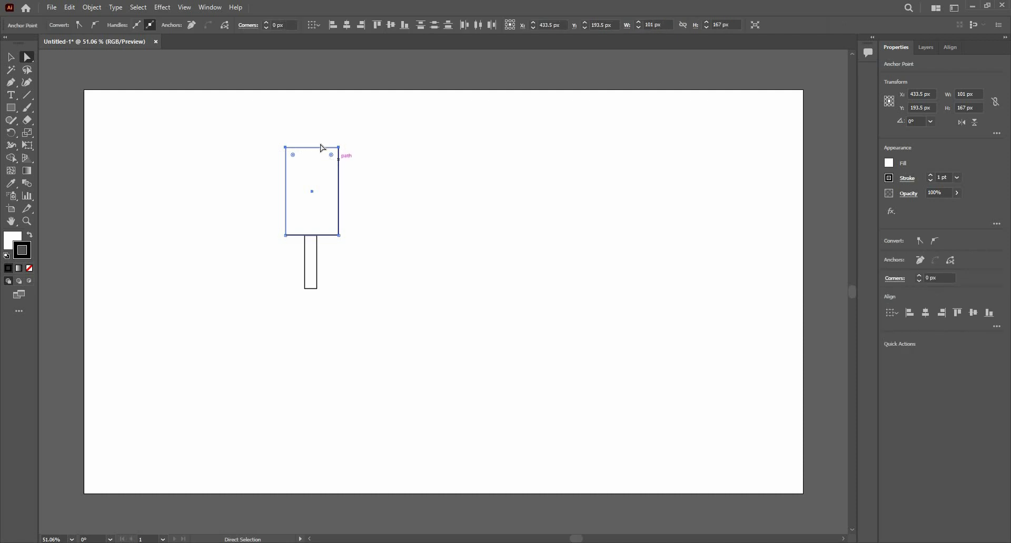
drag(323, 170, 315, 185)
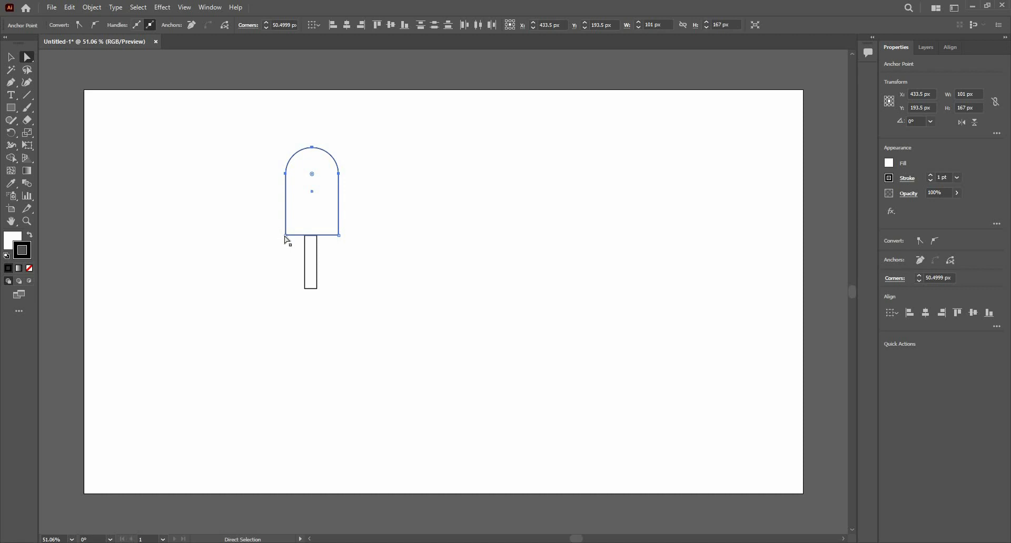
Slightly round the two bottom corners of the popsicle body
click(286, 235)
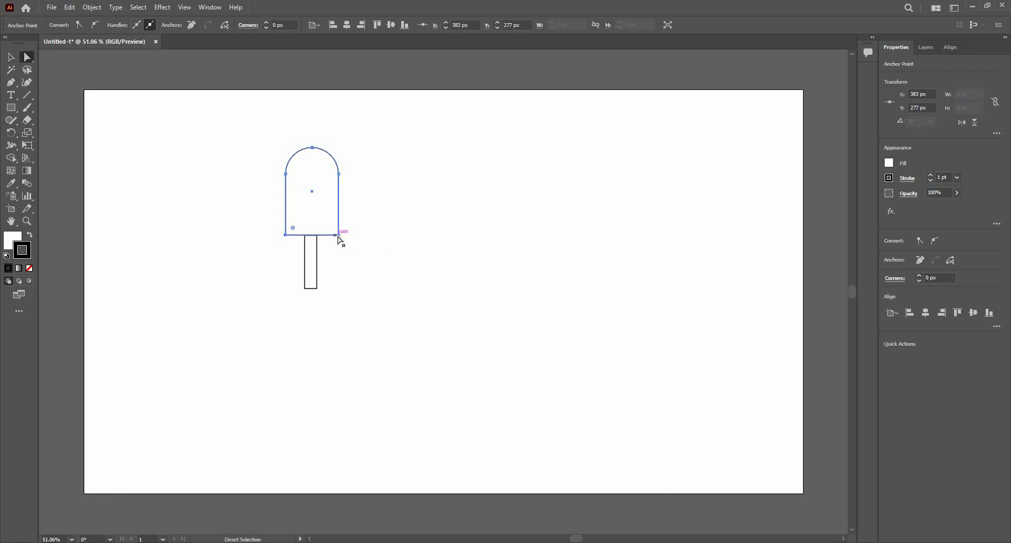
click(331, 232)
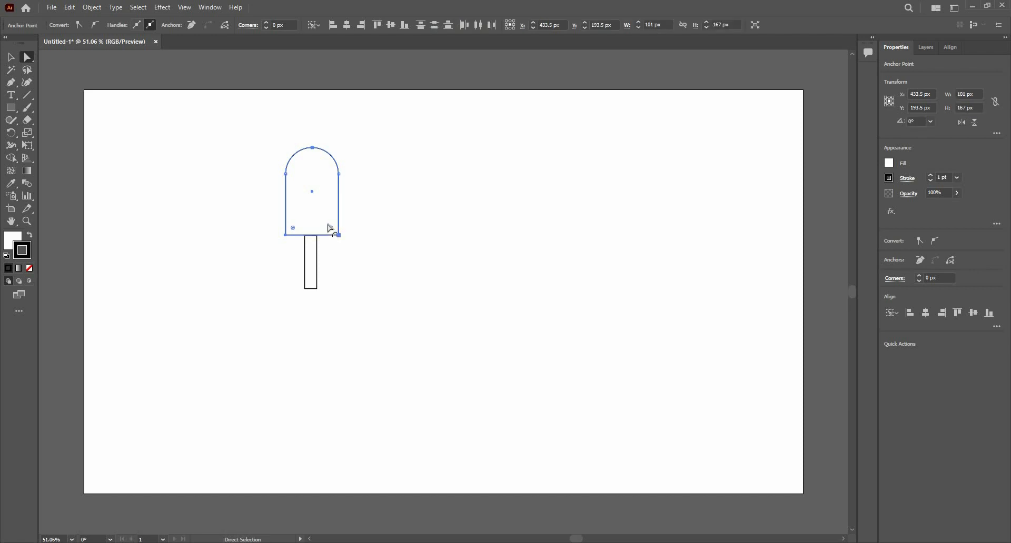
drag(328, 225, 333, 230)
Move the stick rectangle so it is horizontally centred under the popsicle body, touching its bottom edge
click(11, 58)
click(318, 276)
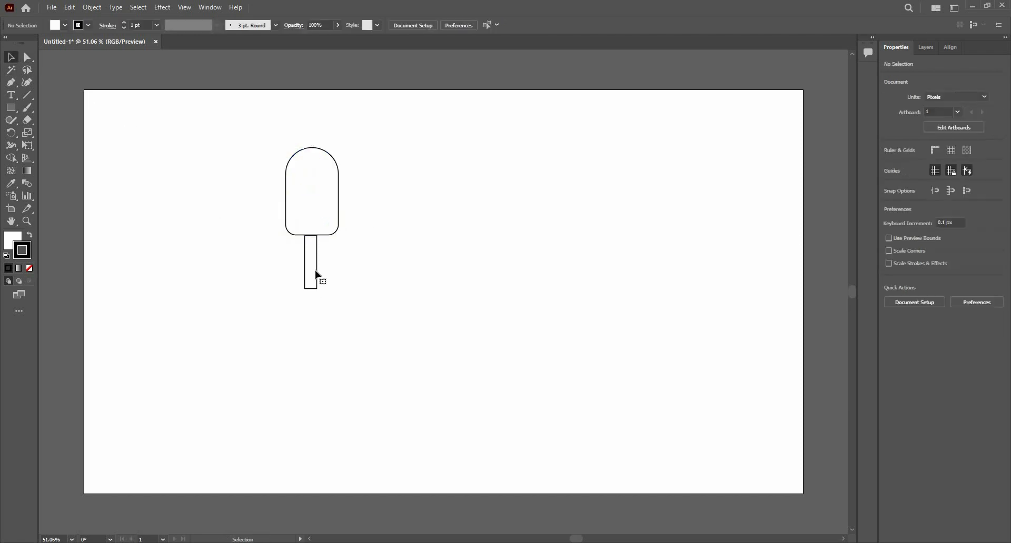
click(311, 242)
scroll(332, 268, up, 3)
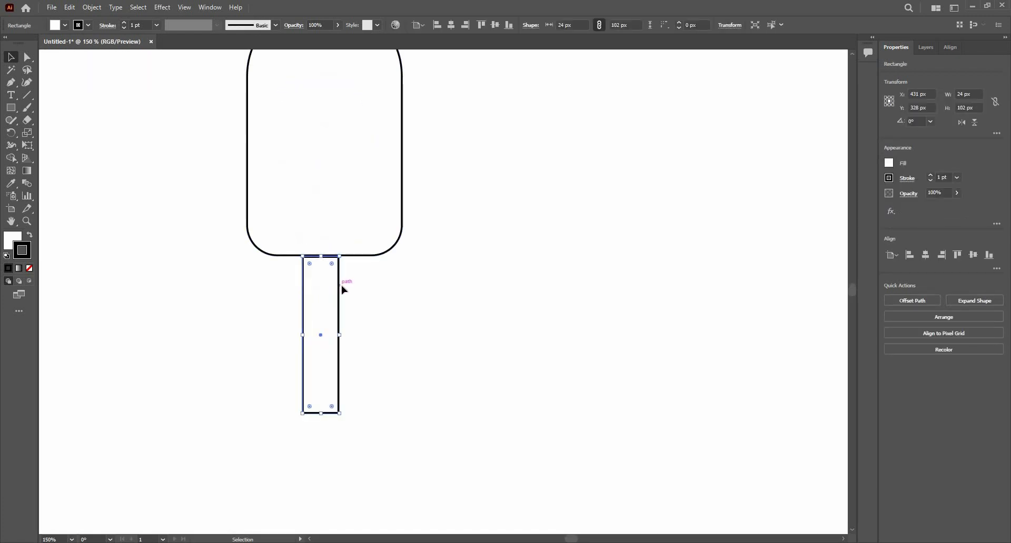
drag(341, 283, 337, 285)
scroll(336, 285, down, 2)
click(407, 234)
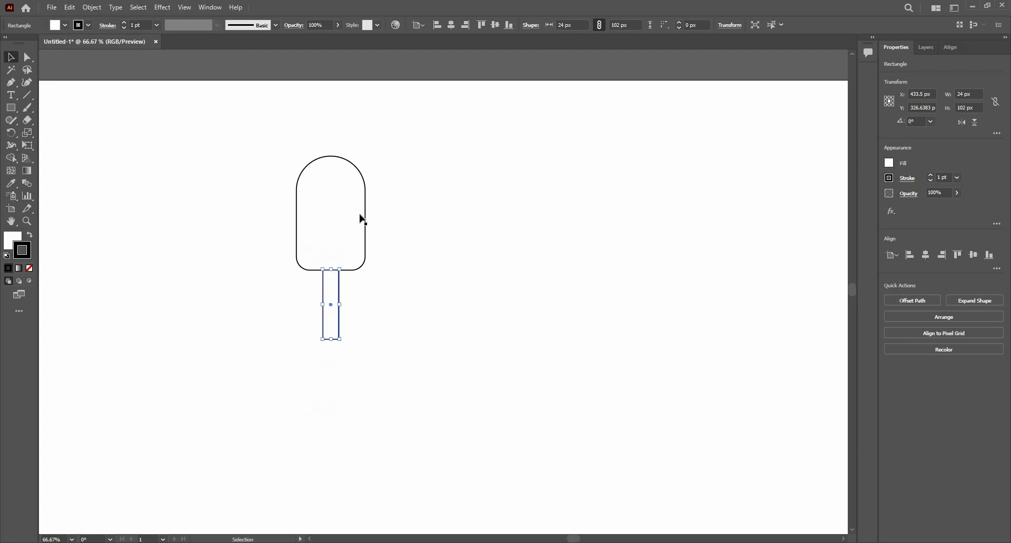
Shorten the stick to about 81 px and narrow it evenly from both sides to about 20 px wide
scroll(335, 257, up, 1)
click(344, 158)
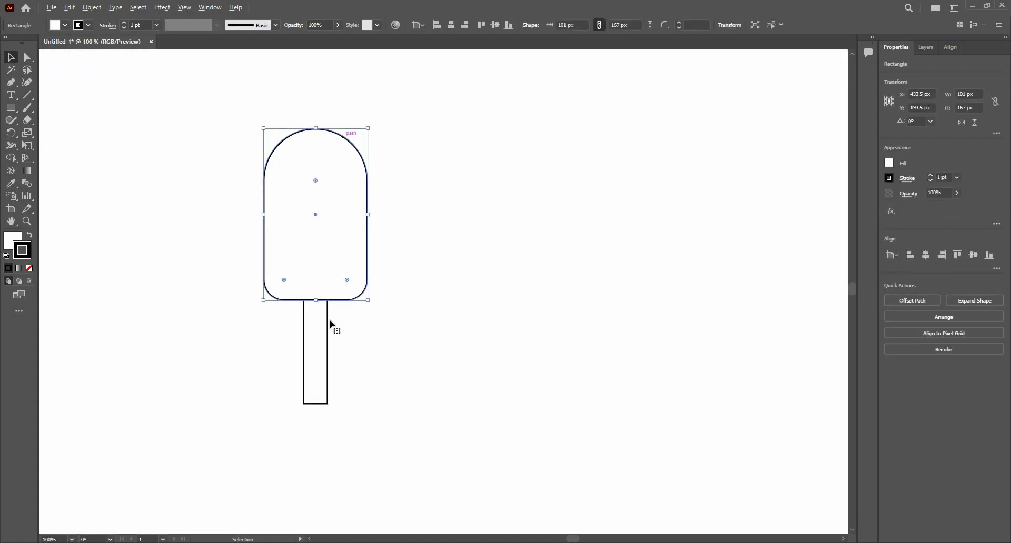
scroll(334, 327, up, 1)
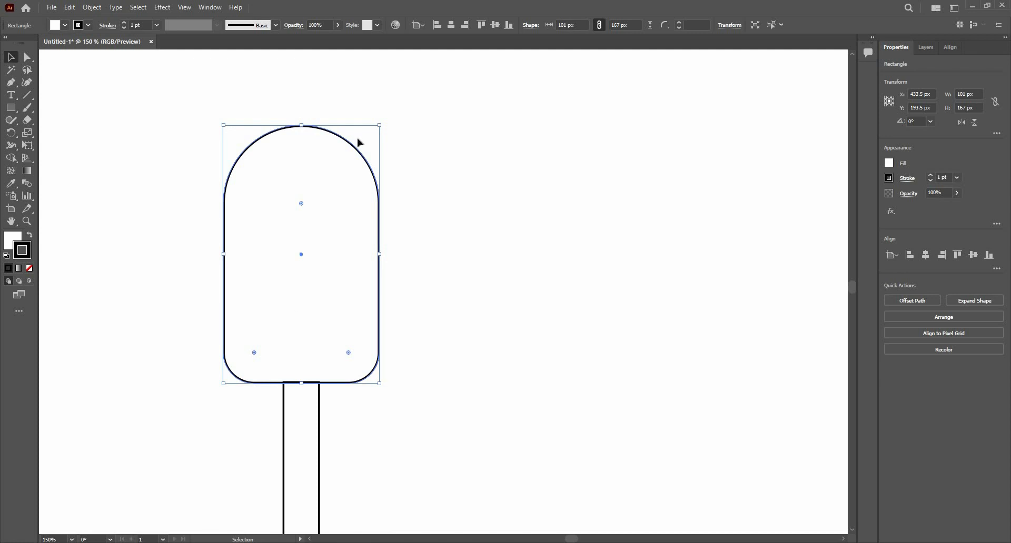
scroll(370, 245, down, 2)
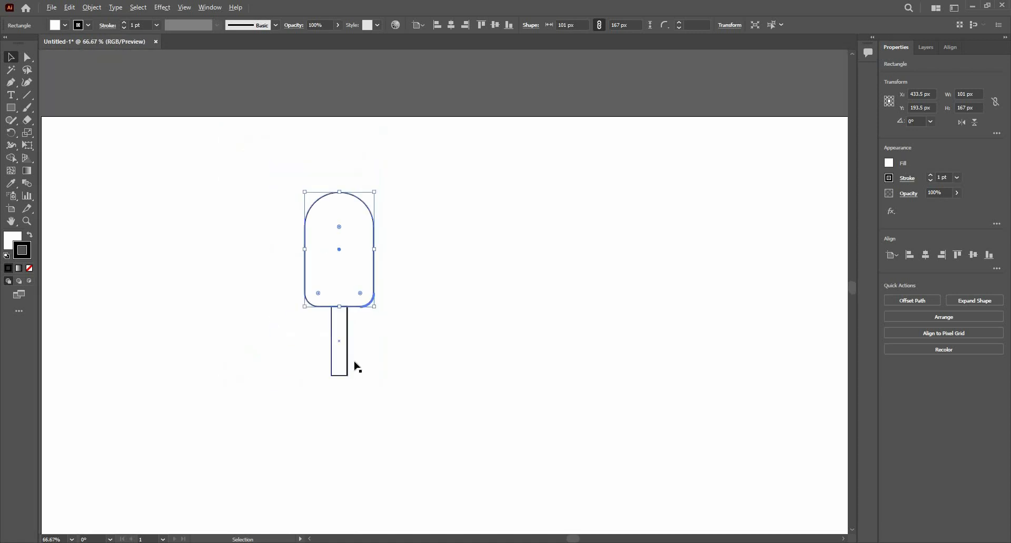
scroll(339, 328, up, 2)
click(336, 435)
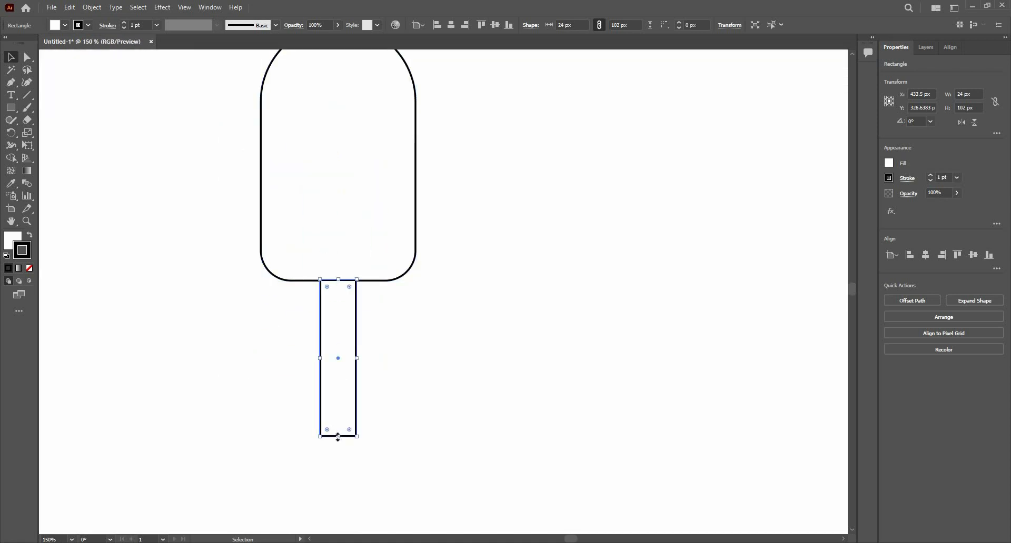
drag(340, 413, 337, 381)
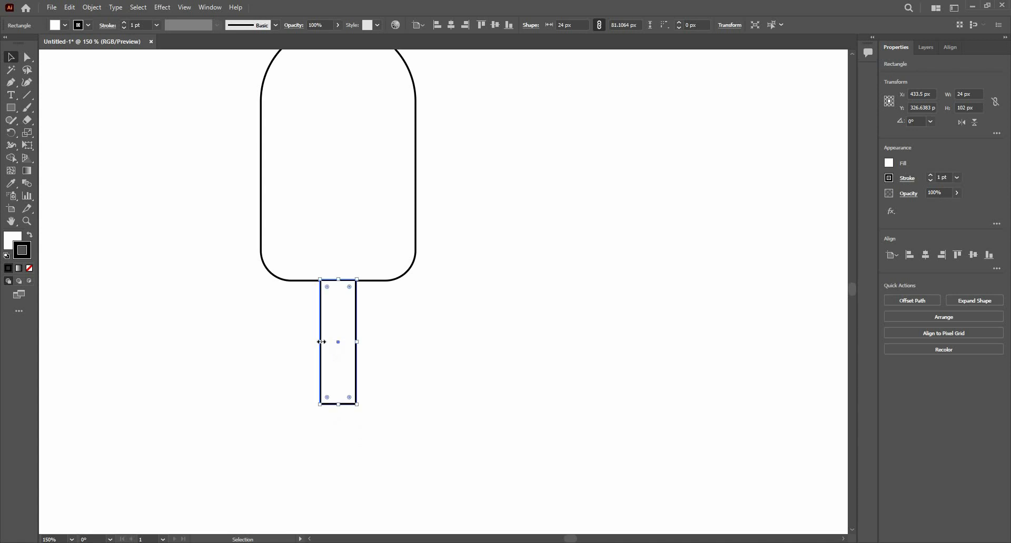
drag(321, 342, 325, 342)
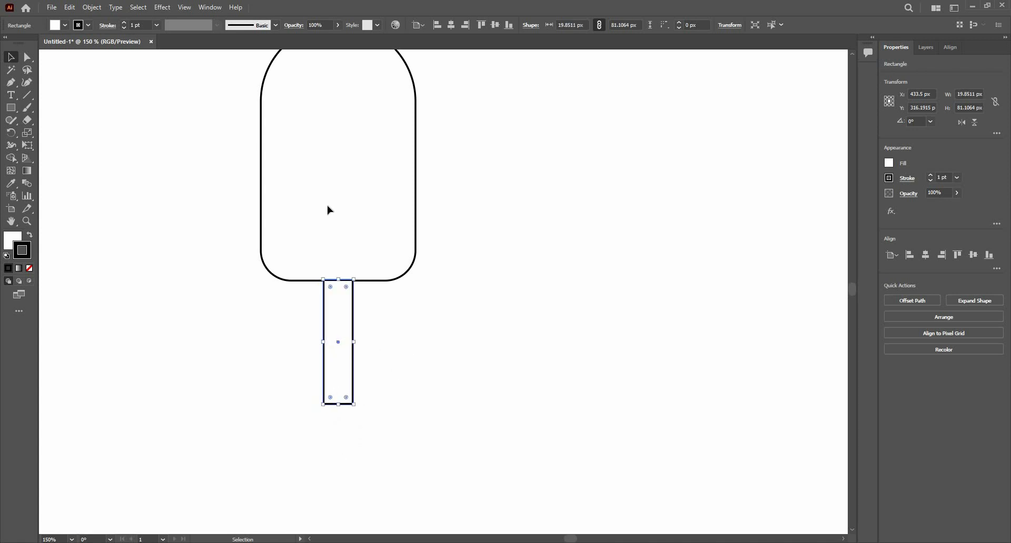
click(345, 449)
Draw one larger circle and two circles about 26 px wide with the Ellipse tool along the popsicle's upper-right curve
scroll(344, 449, down, 2)
scroll(377, 345, up, 1)
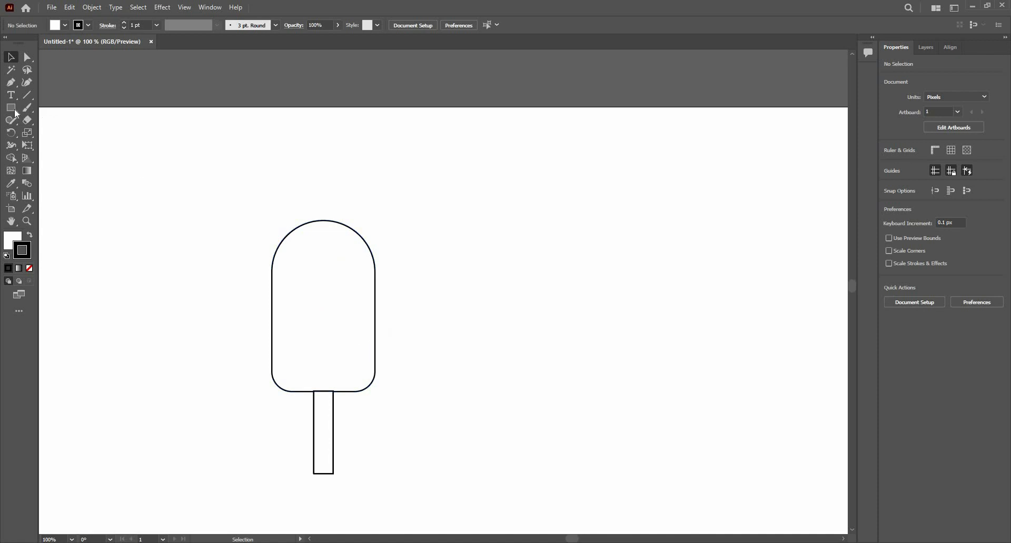
drag(11, 108, 61, 135)
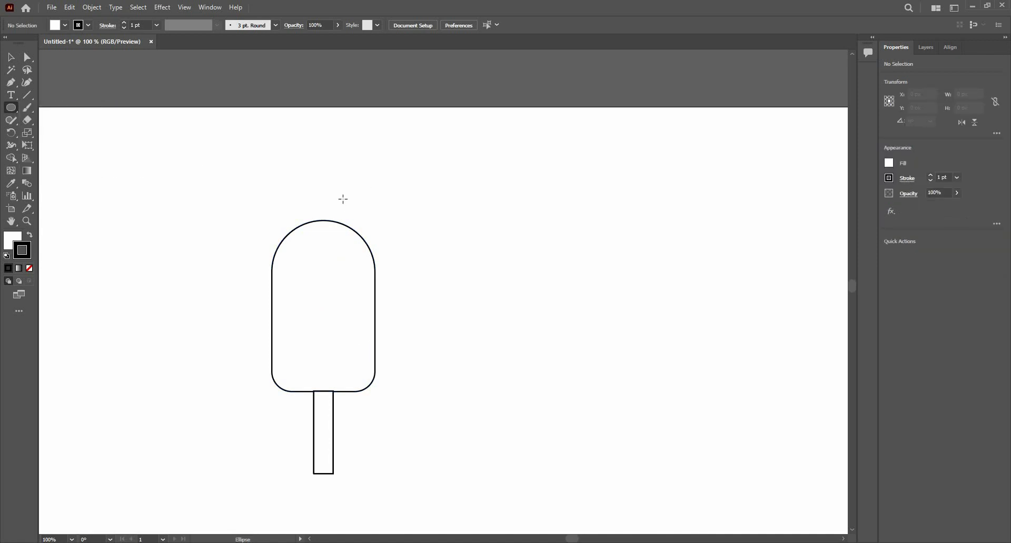
drag(343, 199, 374, 247)
key(v)
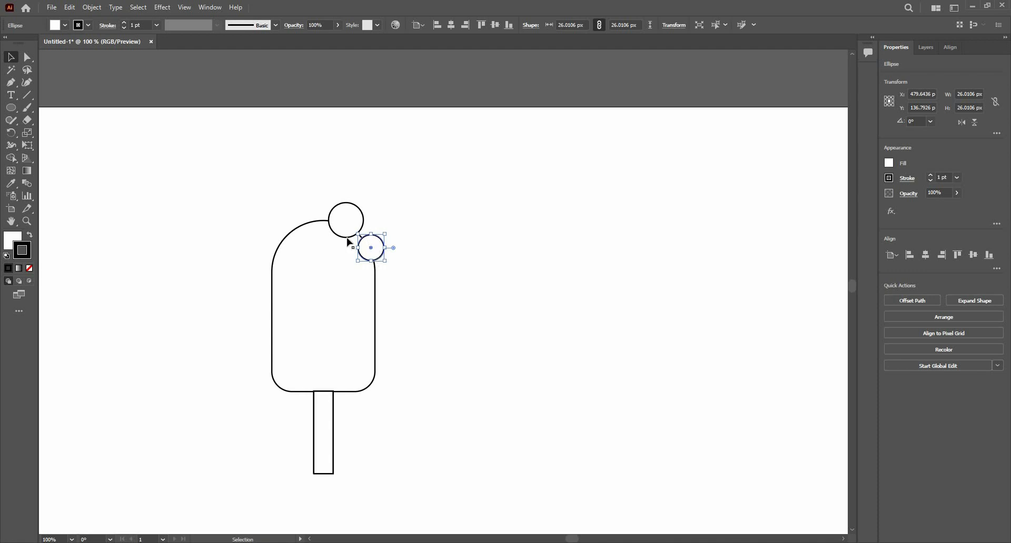
mouse_move(379, 249)
mouse_down()
mouse_move(383, 263)
mouse_move(381, 235)
mouse_move(381, 246)
mouse_up()
Try to cut the three circles out of the popsicle body with the Shape Builder tool, and undo the cut
drag(305, 185, 427, 313)
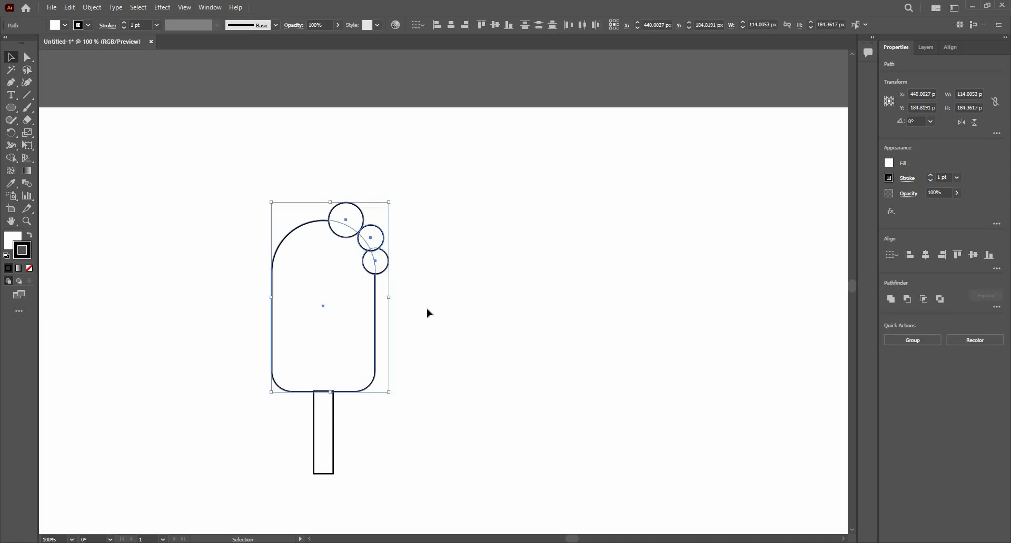
click(16, 157)
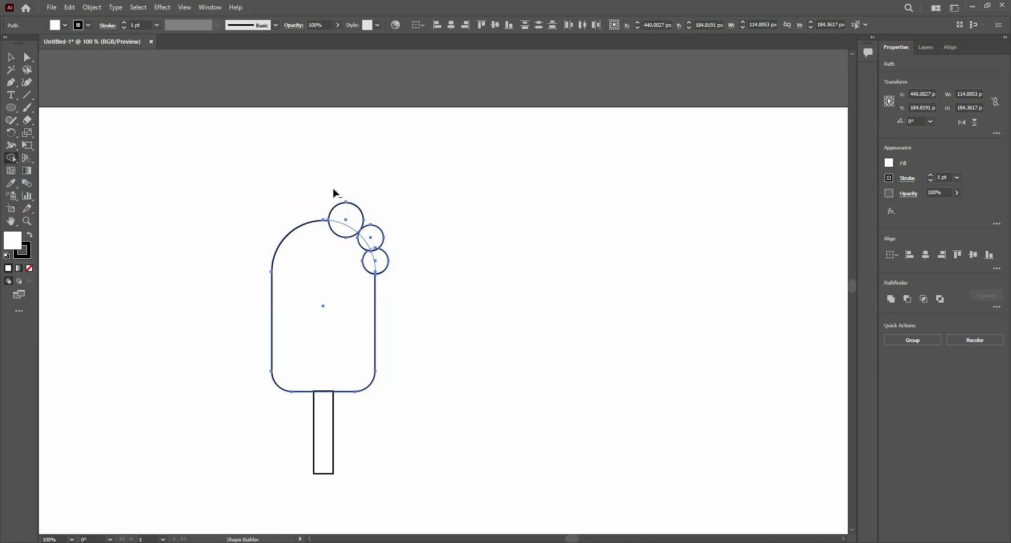
mouse_move(334, 213)
mouse_down()
mouse_move(339, 228)
mouse_move(366, 235)
mouse_move(385, 286)
mouse_up()
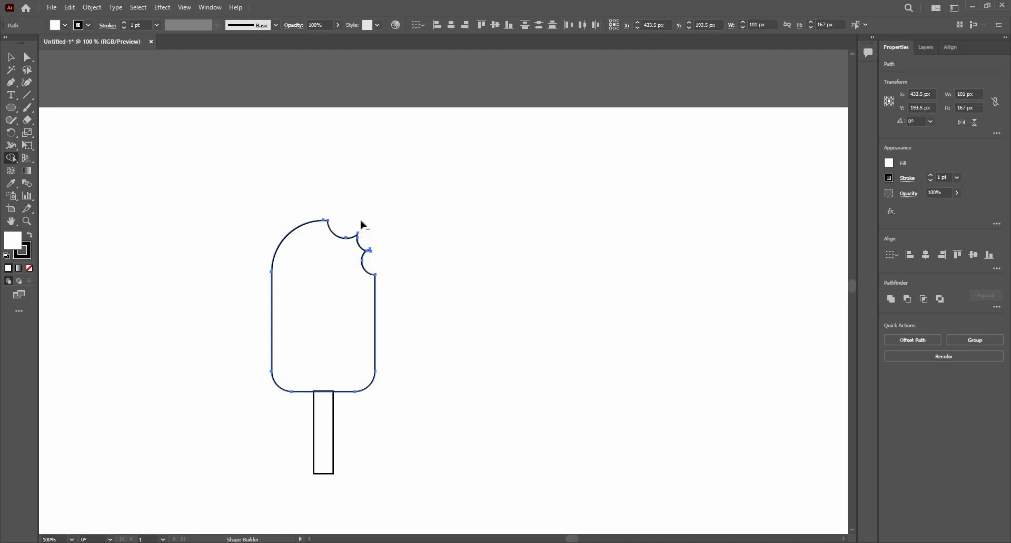
alt+click(371, 250)
key(v)
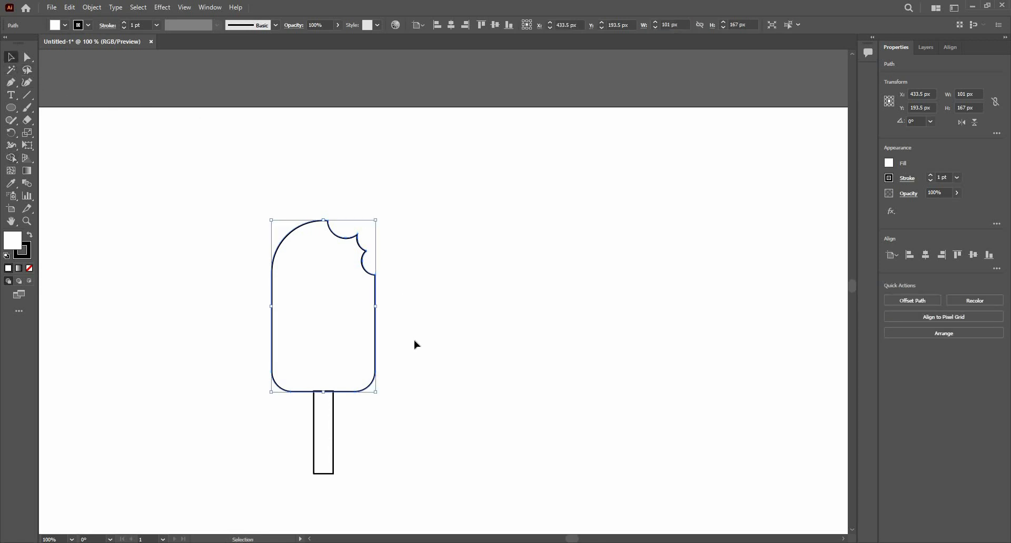
click(414, 344)
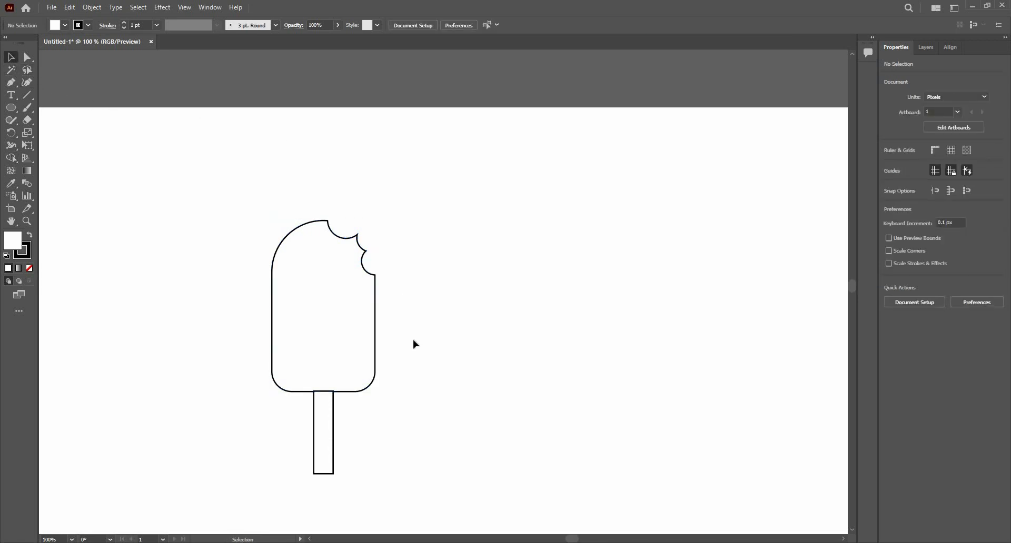
key(ctrl+z)
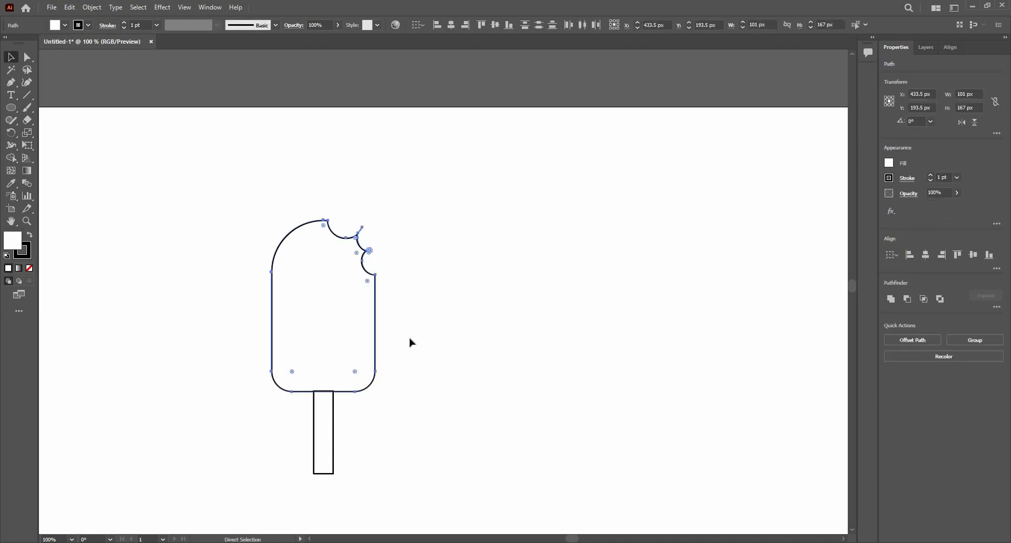
key(ctrl+z)
Delete the middle circle and move the lowest circle up against the larger one on the popsicle's curved edge
click(391, 244)
scroll(386, 260, up, 1)
drag(386, 260, 451, 233)
key(Delete)
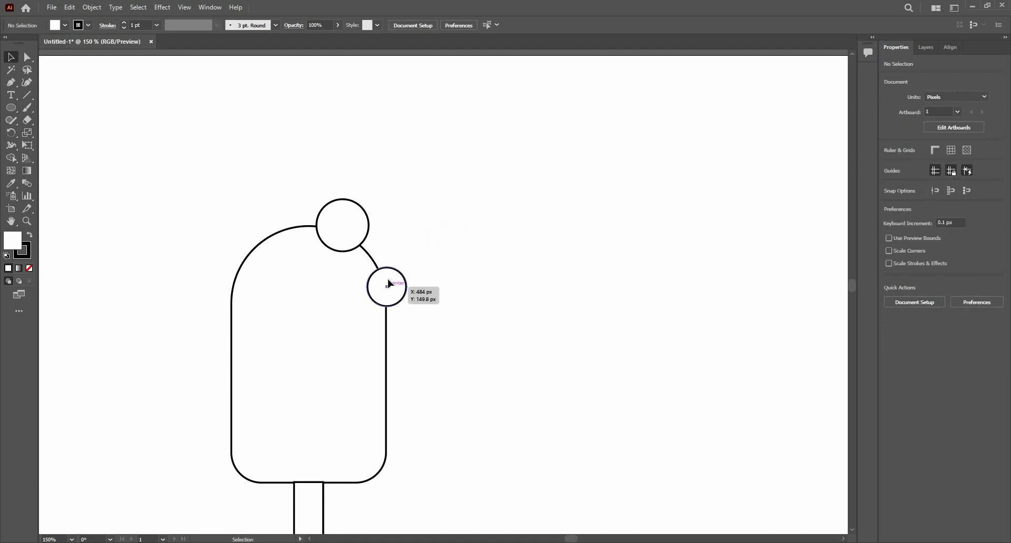
drag(389, 285, 381, 267)
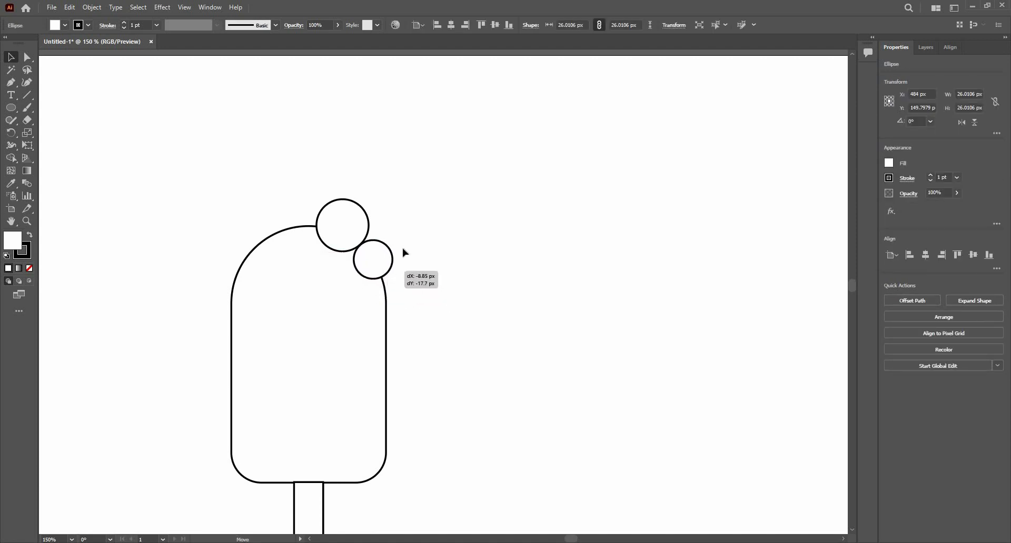
Subtract the two remaining circles from the popsicle body with the Shape Builder tool to form a bite mark
drag(477, 128, 286, 310)
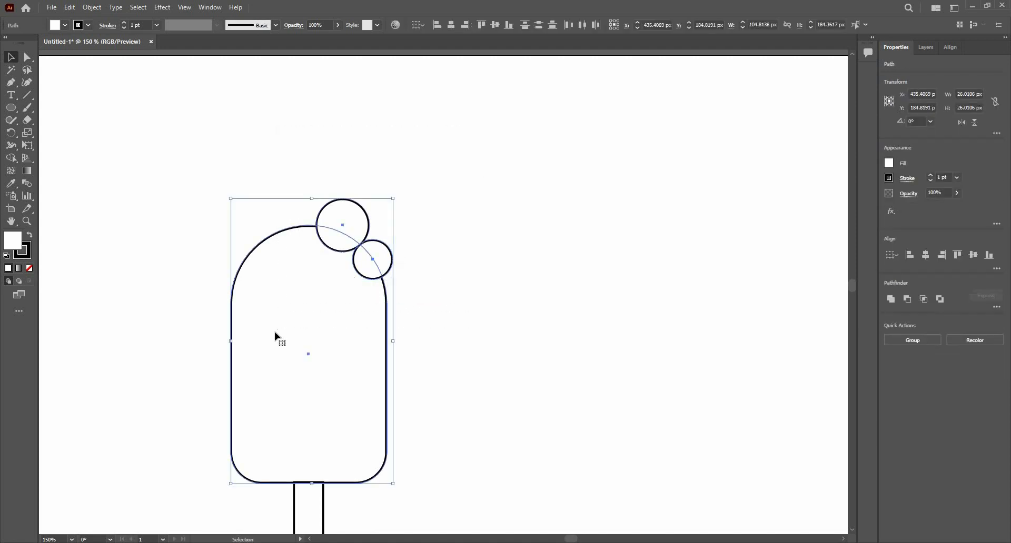
key(shift+m)
mouse_move(346, 182)
mouse_down()
mouse_move(334, 231)
mouse_move(366, 262)
mouse_move(361, 228)
mouse_move(401, 233)
mouse_move(345, 232)
mouse_up()
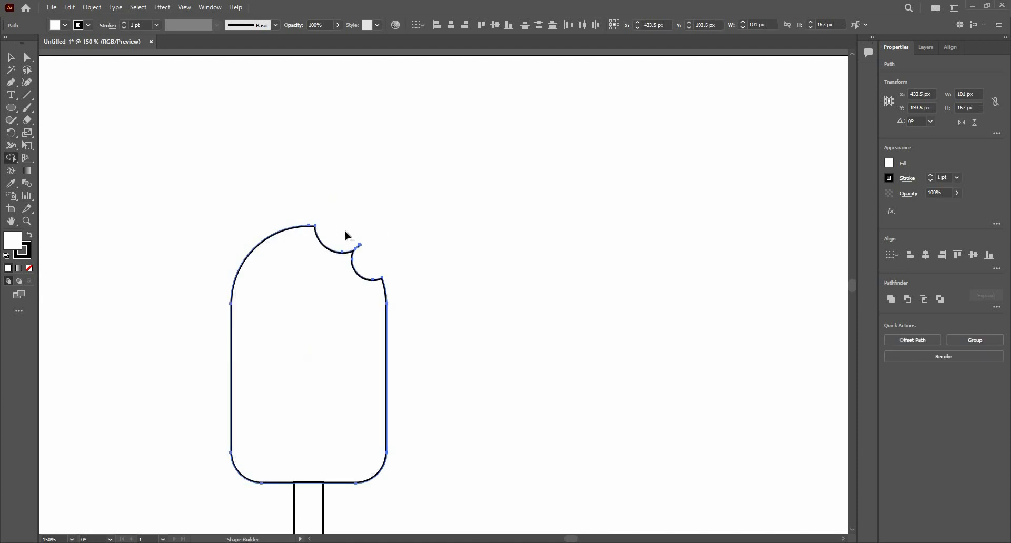
click(11, 57)
click(466, 227)
Set the stroke colour of the popsicle body and stick to magenta C810E8
scroll(466, 226, down, 1)
scroll(457, 247, down, 2)
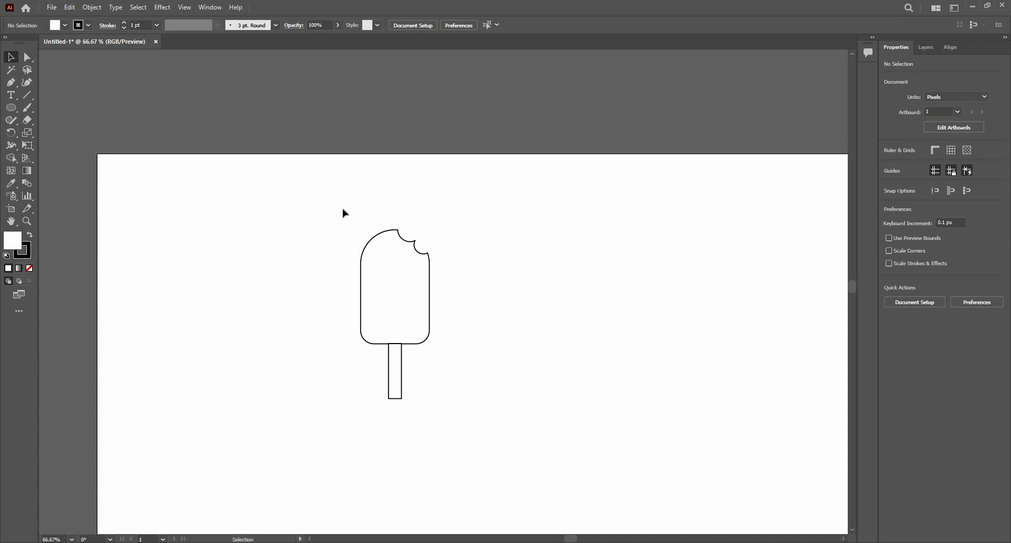
drag(341, 209, 468, 400)
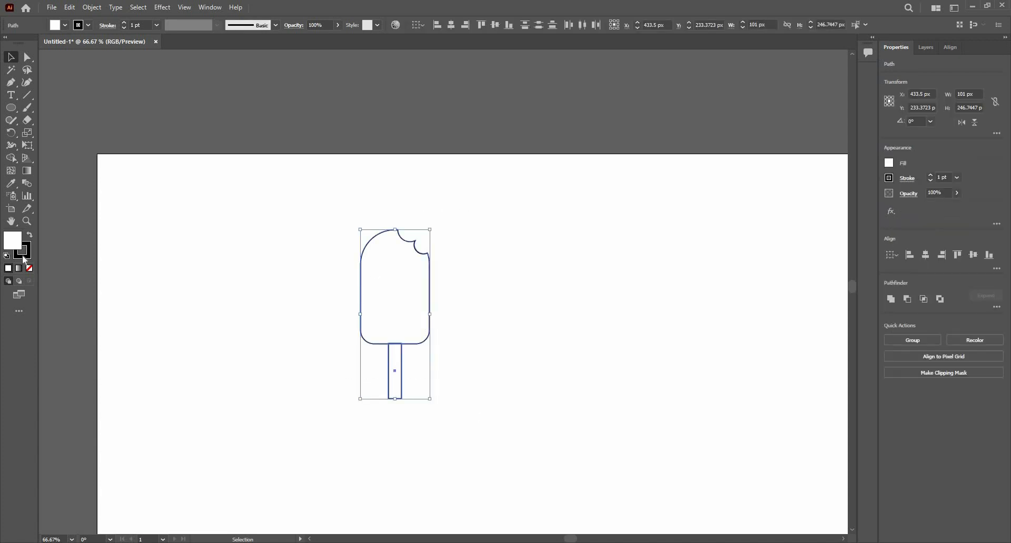
double_click(25, 253)
click(698, 281)
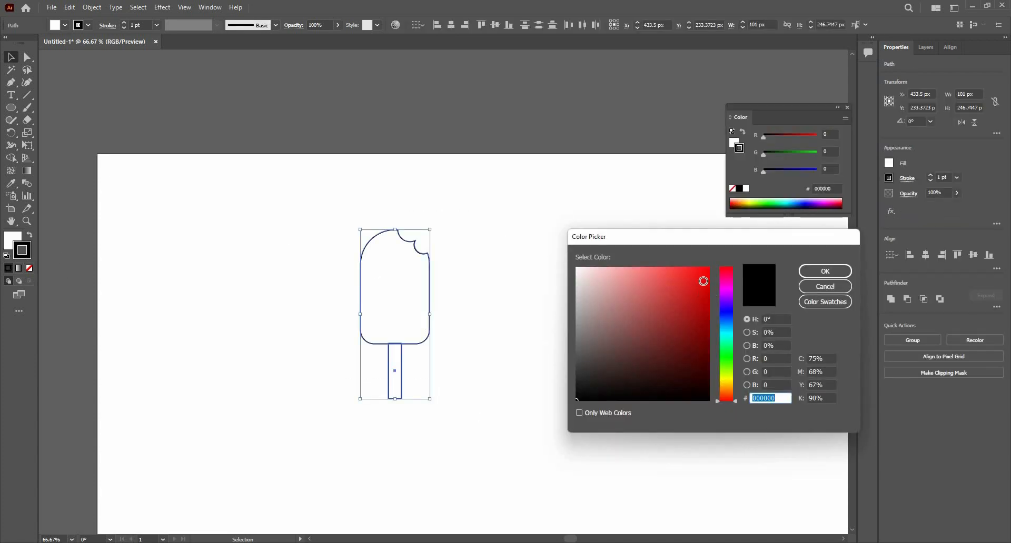
click(726, 293)
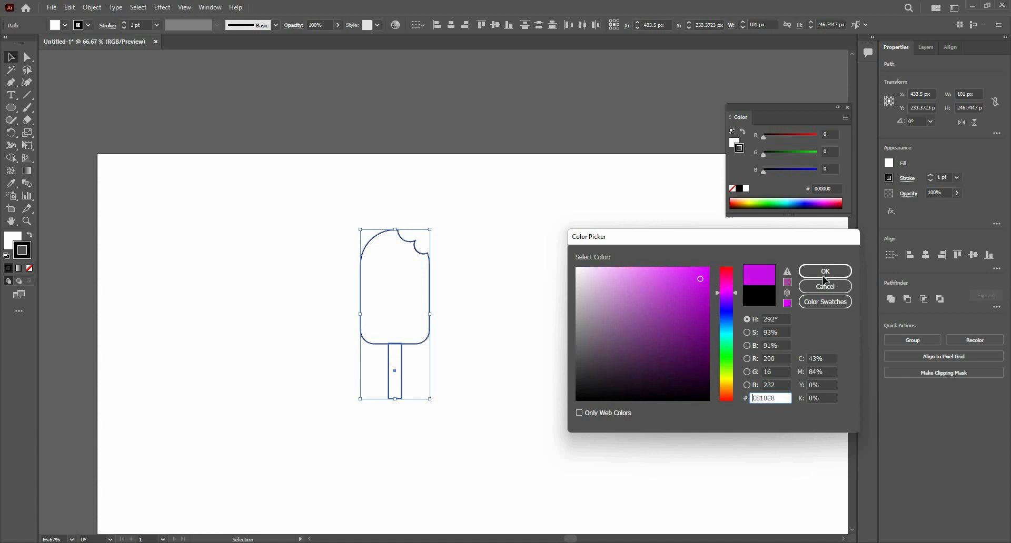
click(824, 272)
Remove the fill from the popsicle body and stick, deselect them, and close the floating Color panel
click(8, 242)
click(29, 268)
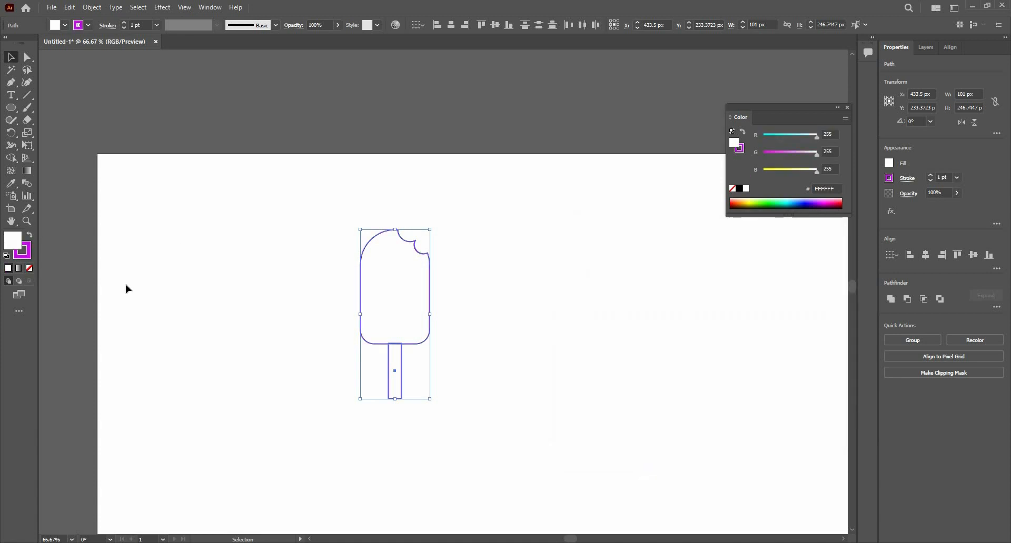
click(483, 378)
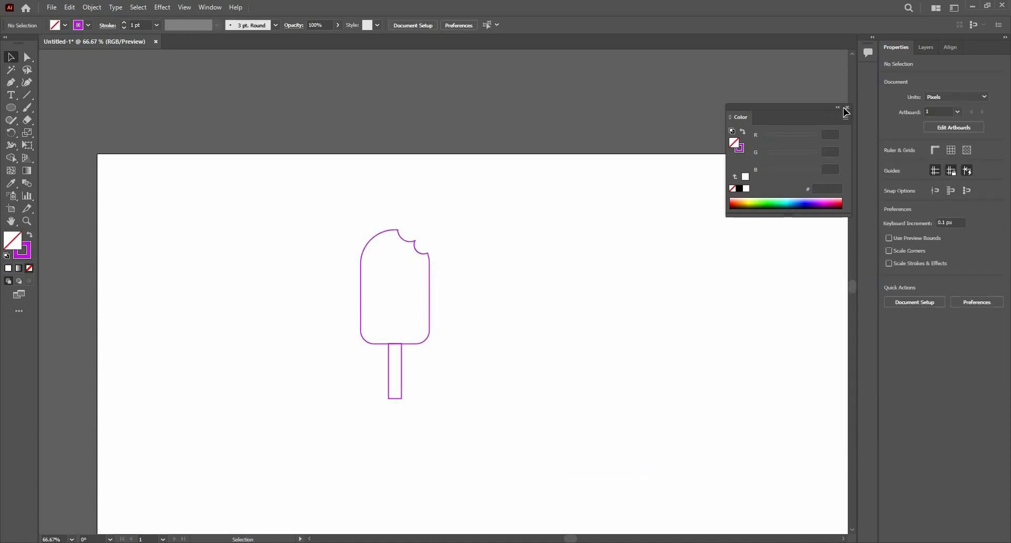
click(845, 108)
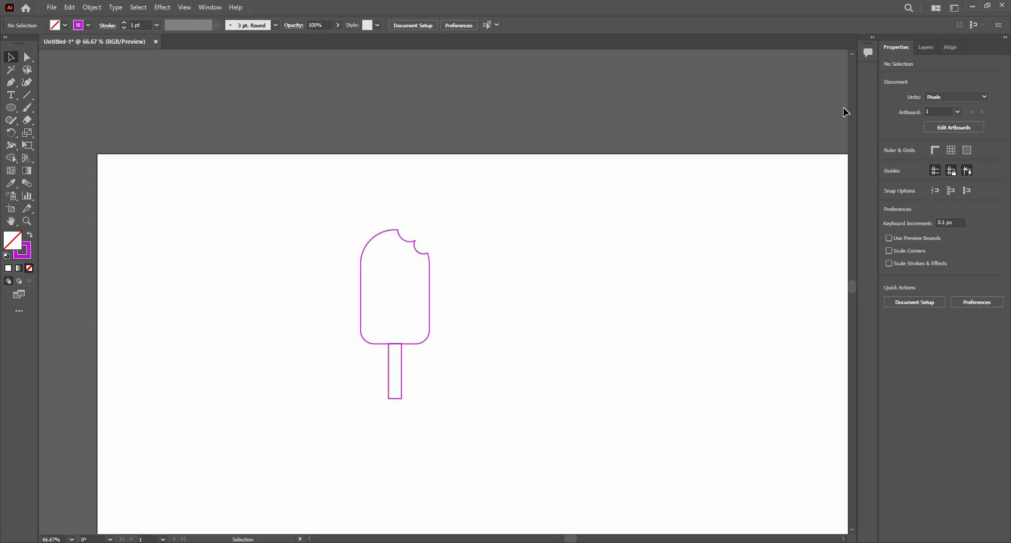
Select the whole popsicle and rotate it by 30° with the Rotate tool
drag(456, 206, 353, 386)
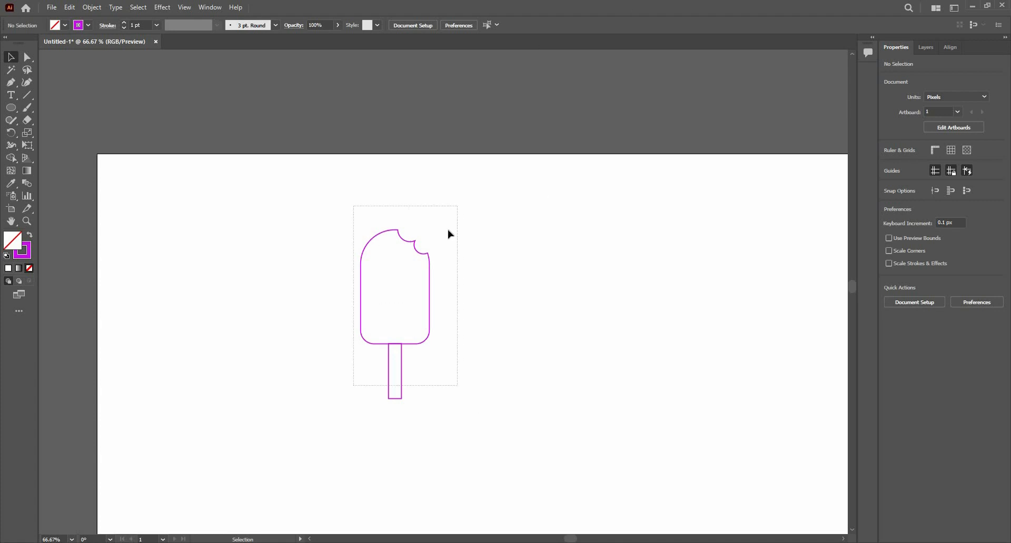
drag(436, 230, 458, 258)
key(ctrl+z)
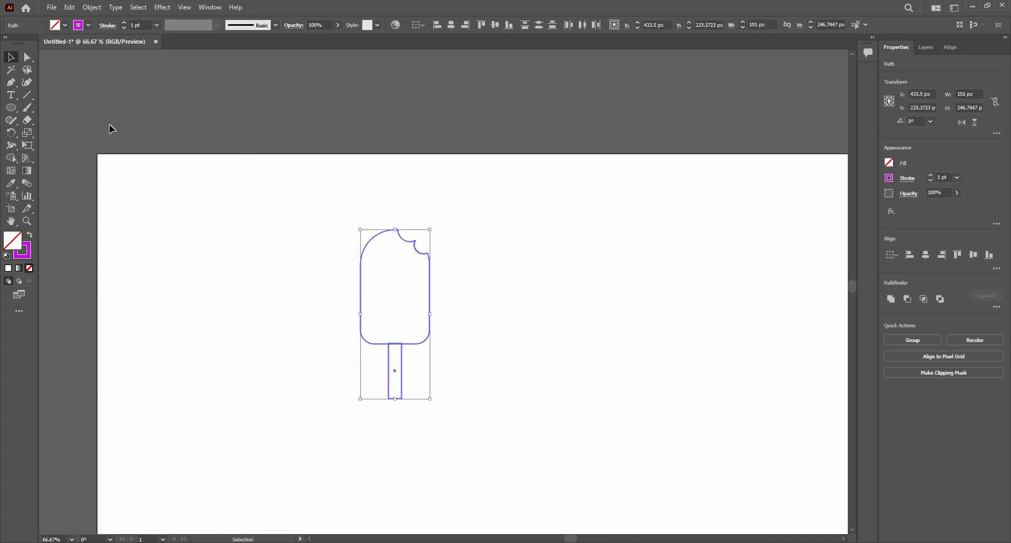
click(13, 133)
key(Return)
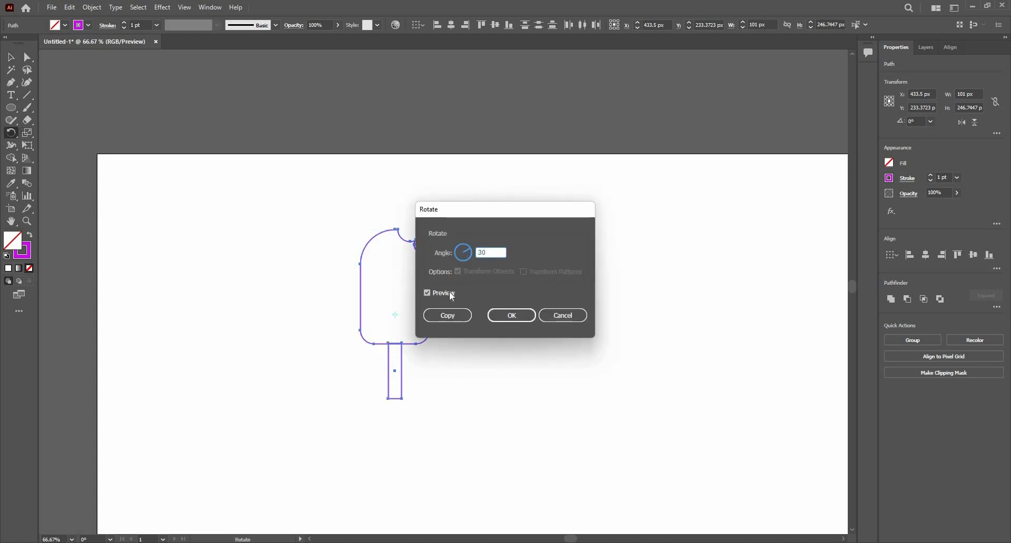
key(Tab)
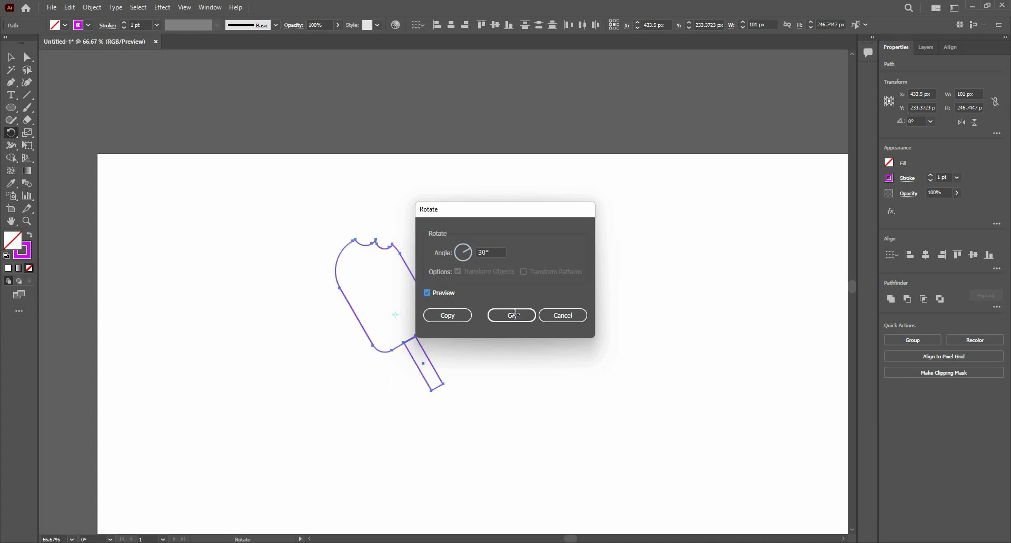
click(519, 316)
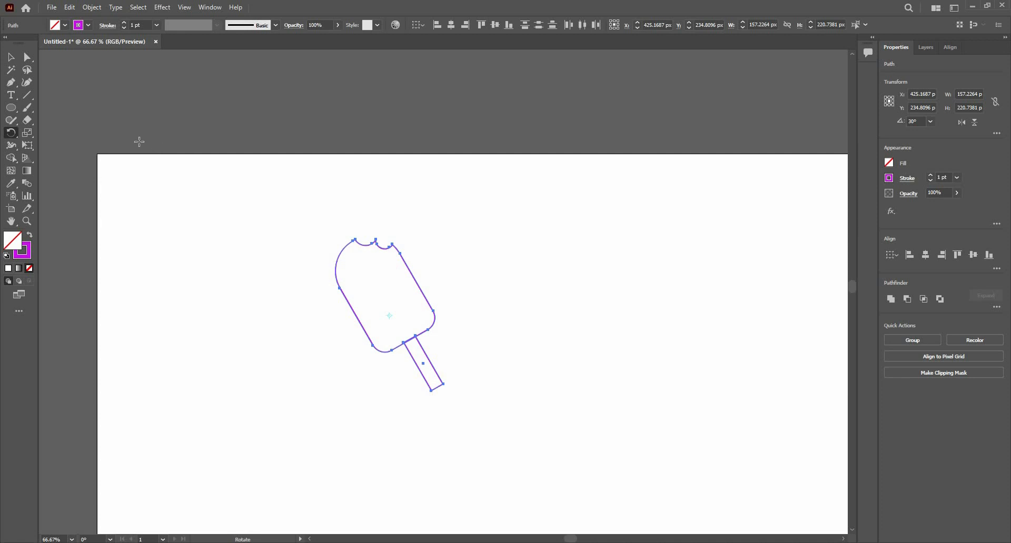
Try making a copy of the tilted popsicle reflected across the vertical axis, and undo both the copy and the rotation
click(15, 139)
click(33, 145)
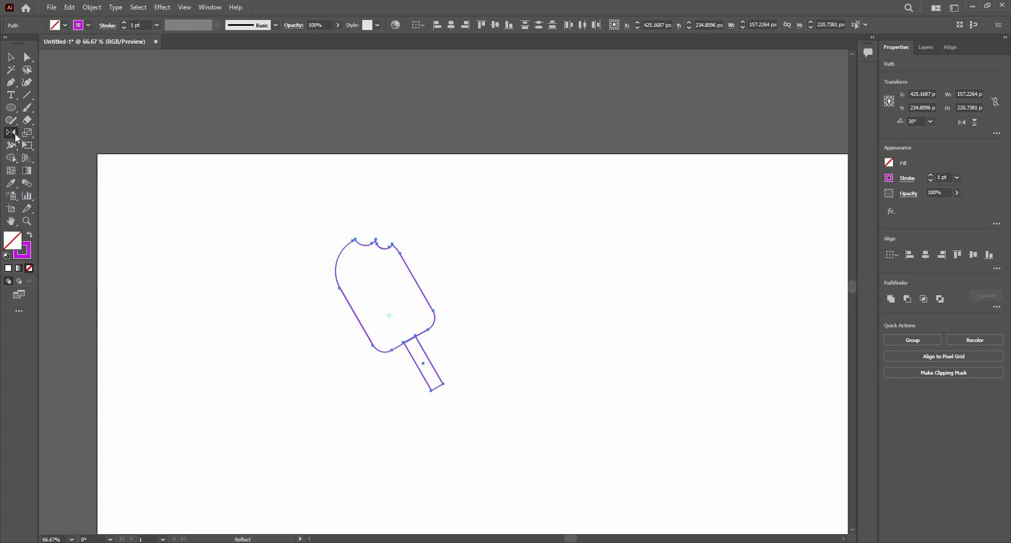
key(Return)
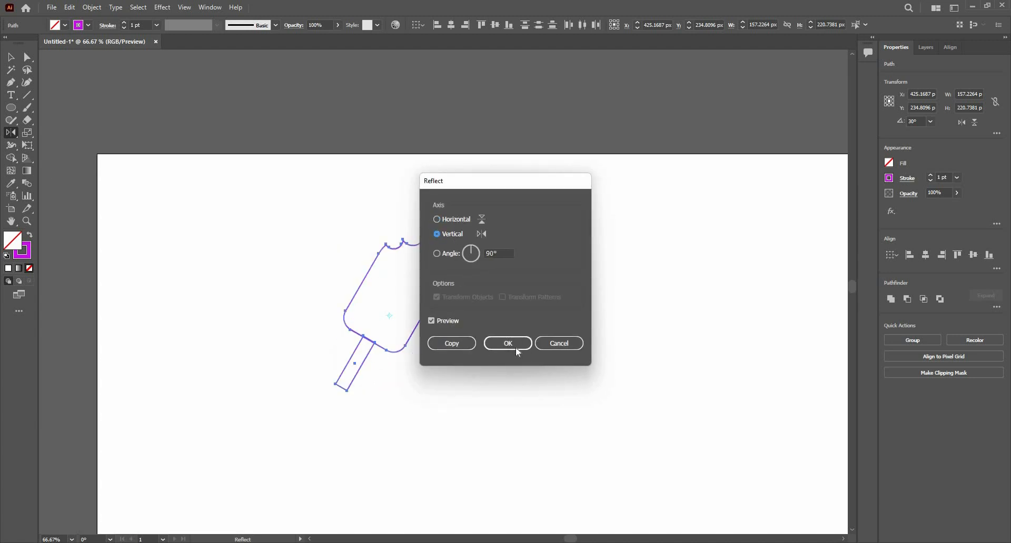
click(451, 222)
click(452, 235)
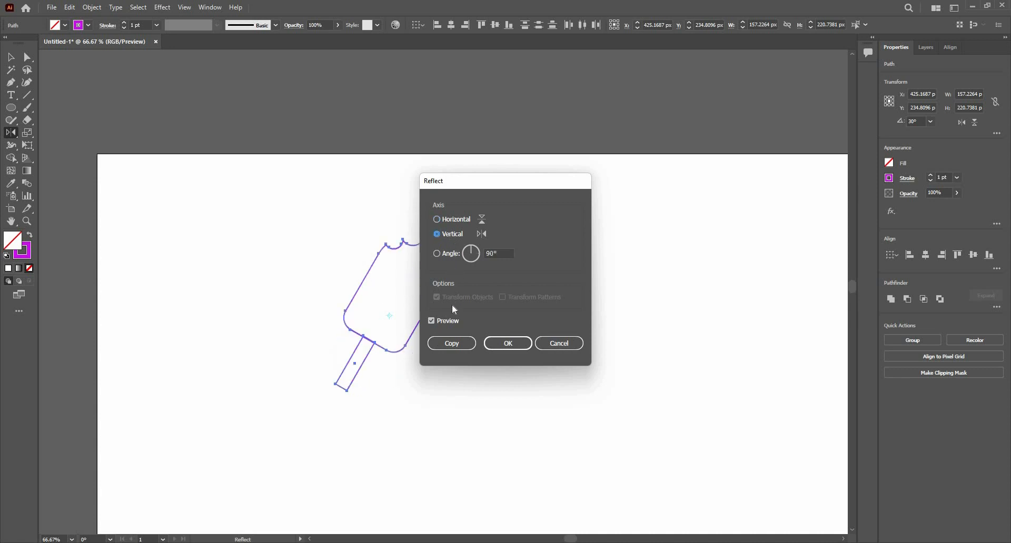
click(495, 347)
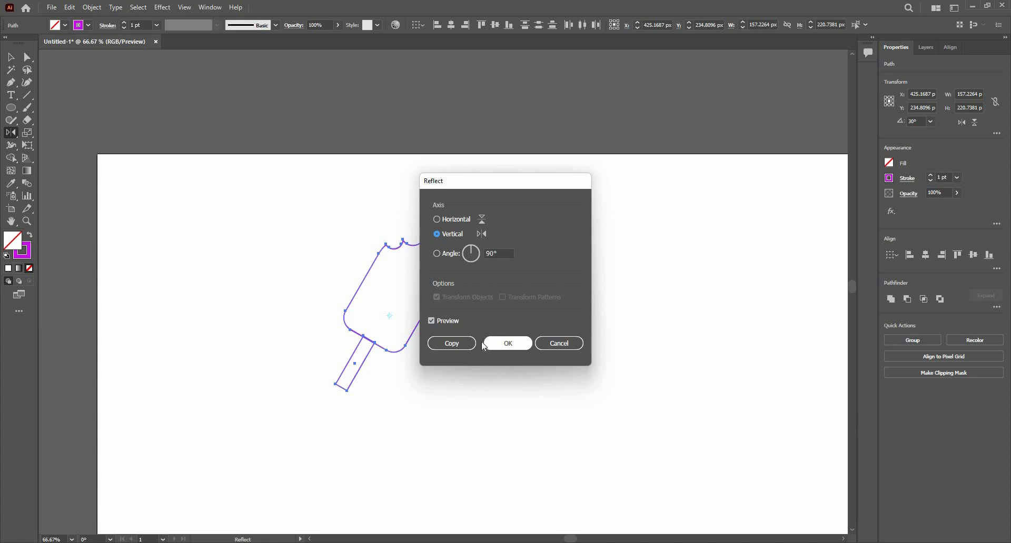
click(451, 344)
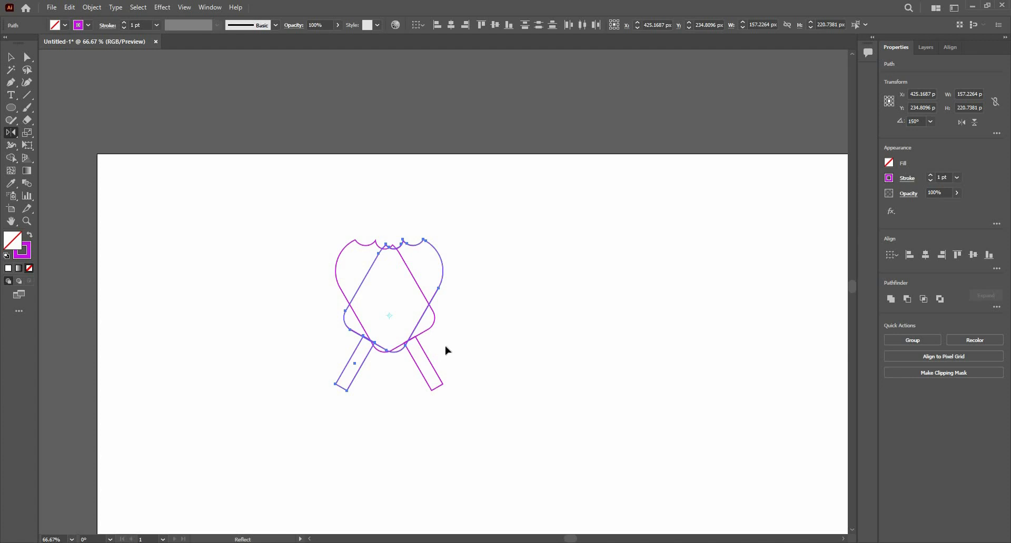
key(ctrl+z)
key(ctrl+z)
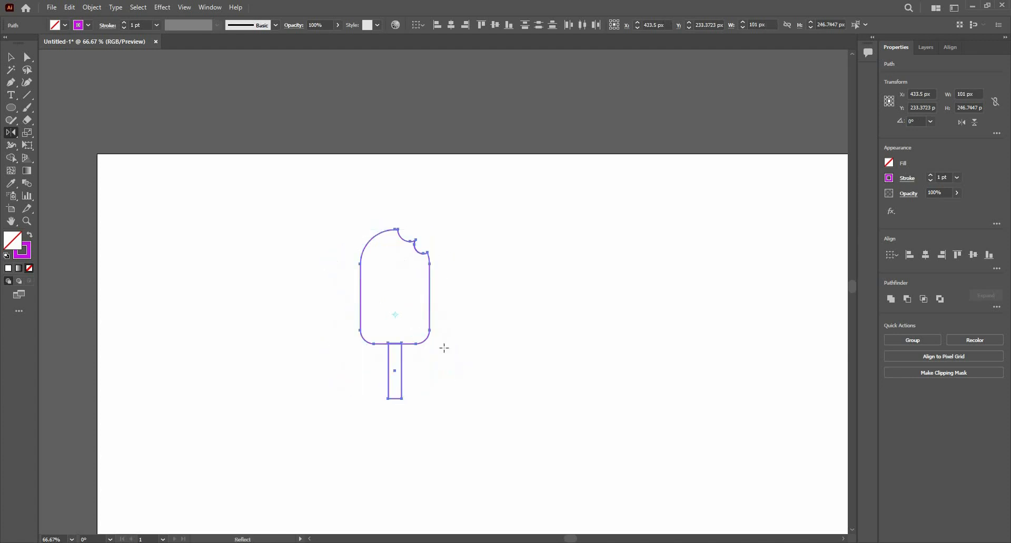
Try tilting the popsicle clockwise freehand by about 16°, and undo the rotation
key(v)
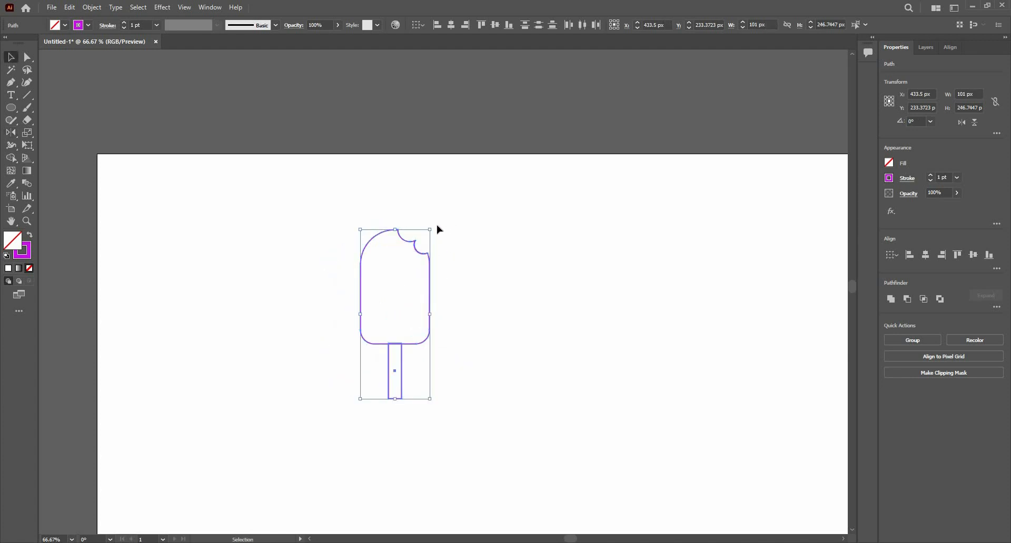
drag(441, 231, 456, 248)
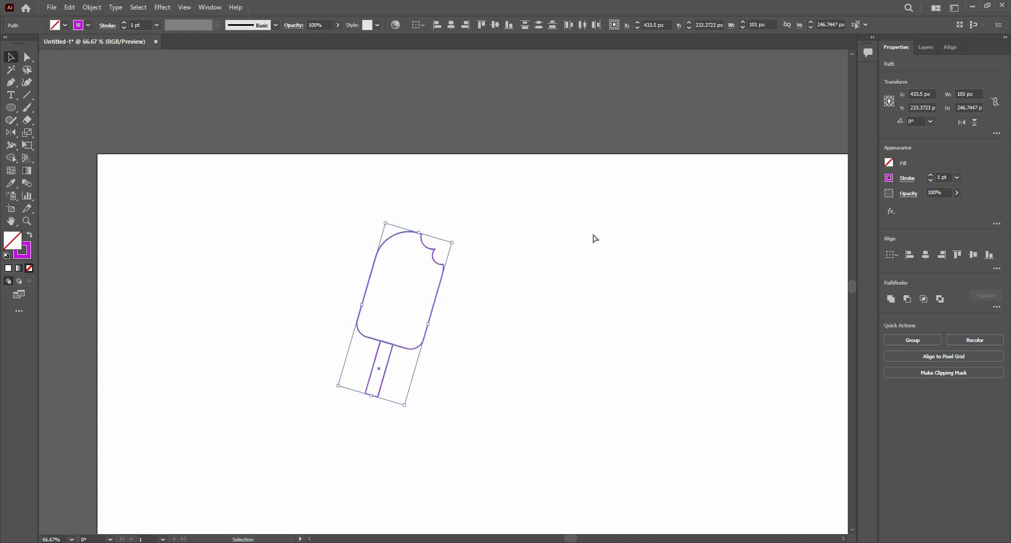
key(a)
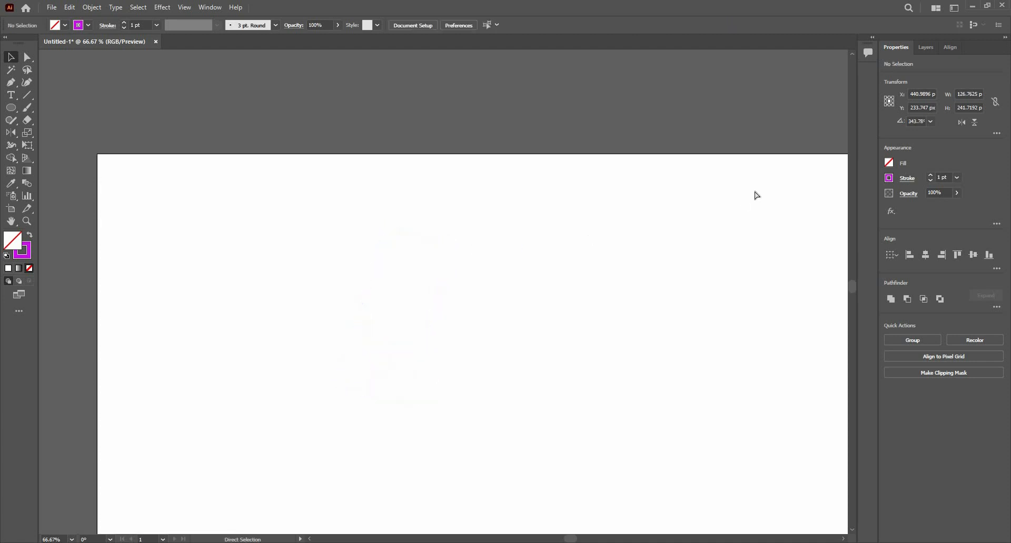
key(ctrl+z)
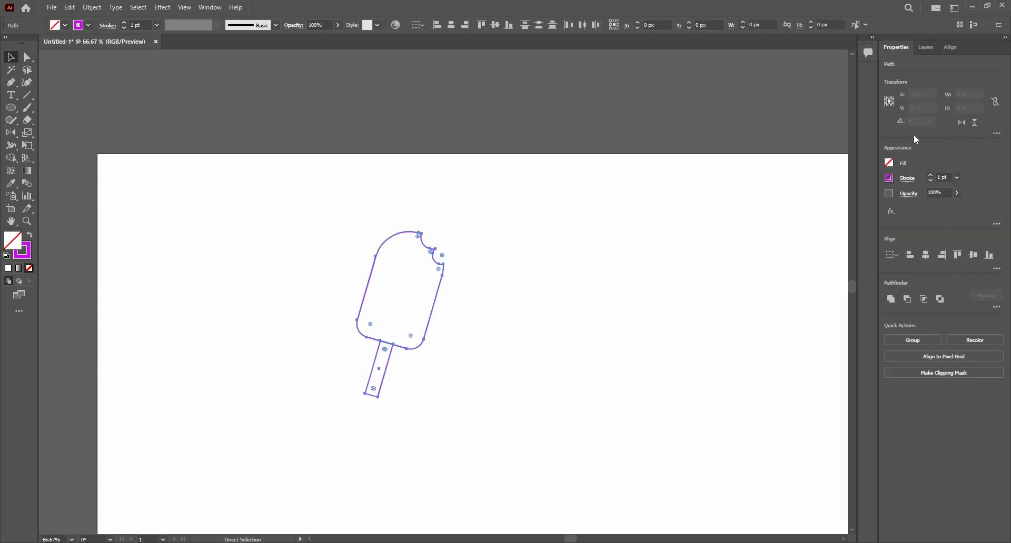
key(ctrl+z)
Set the rotation angle of the whole popsicle to -30°
key(Tab)
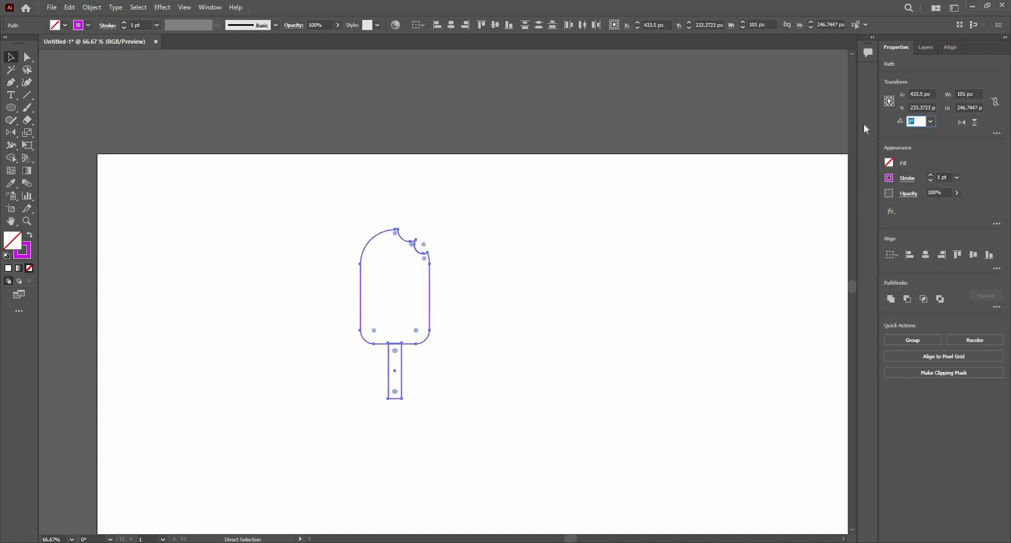
text(*)
key(Return)
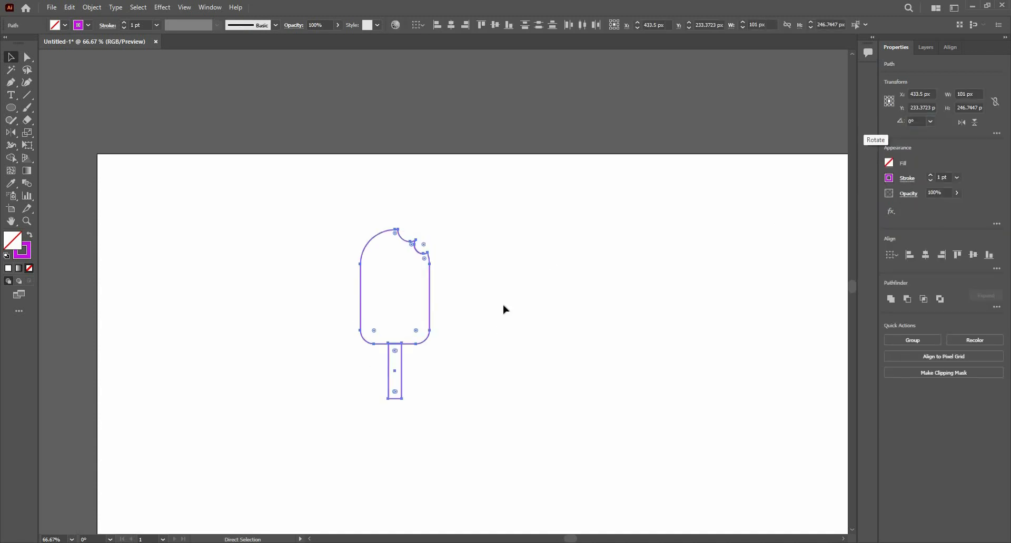
key(v)
click(902, 124)
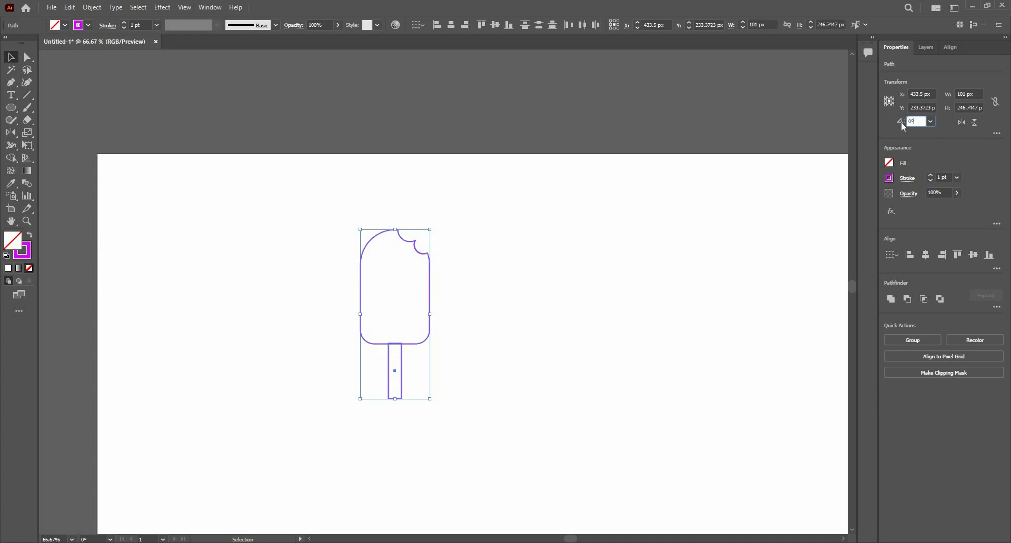
text(-30)
key(Return)
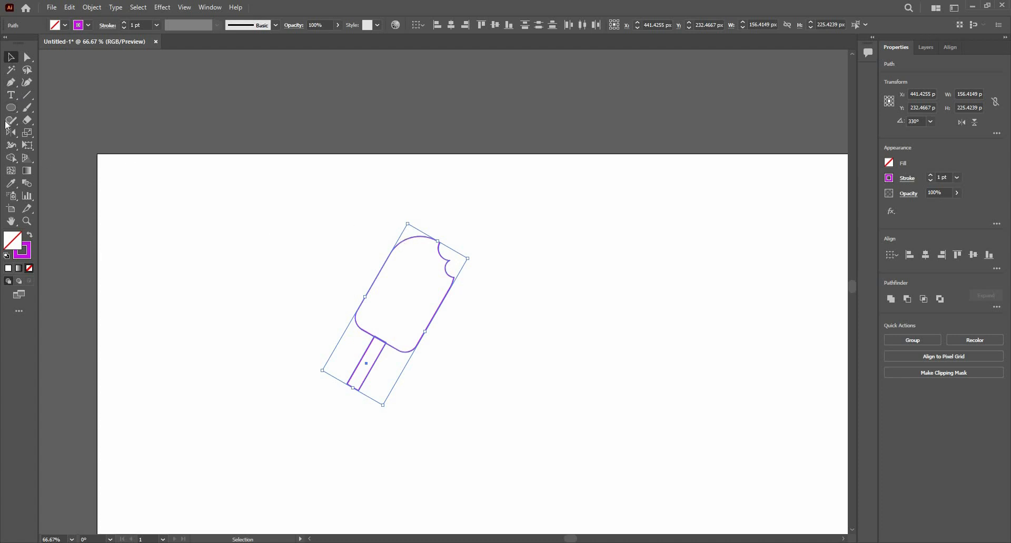
Create a copy of the popsicle reflected across the vertical axis and move it right until the two bite marks meet
key(o)
key(Return)
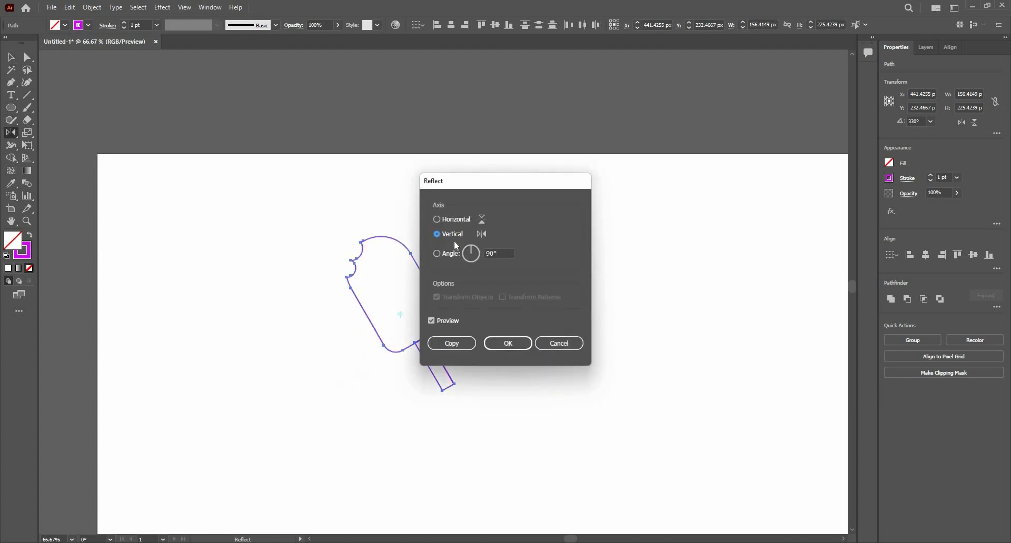
click(450, 343)
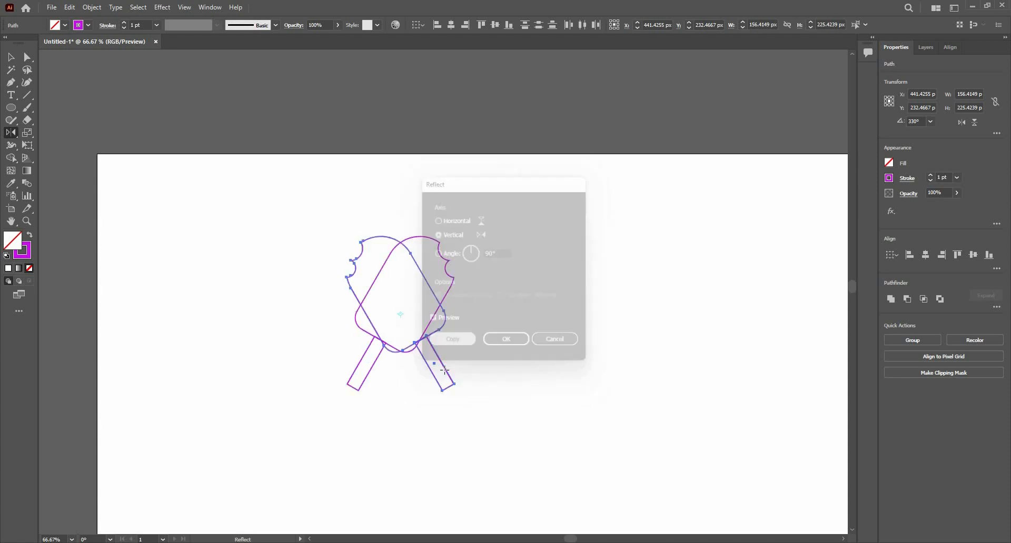
drag(429, 343, 541, 348)
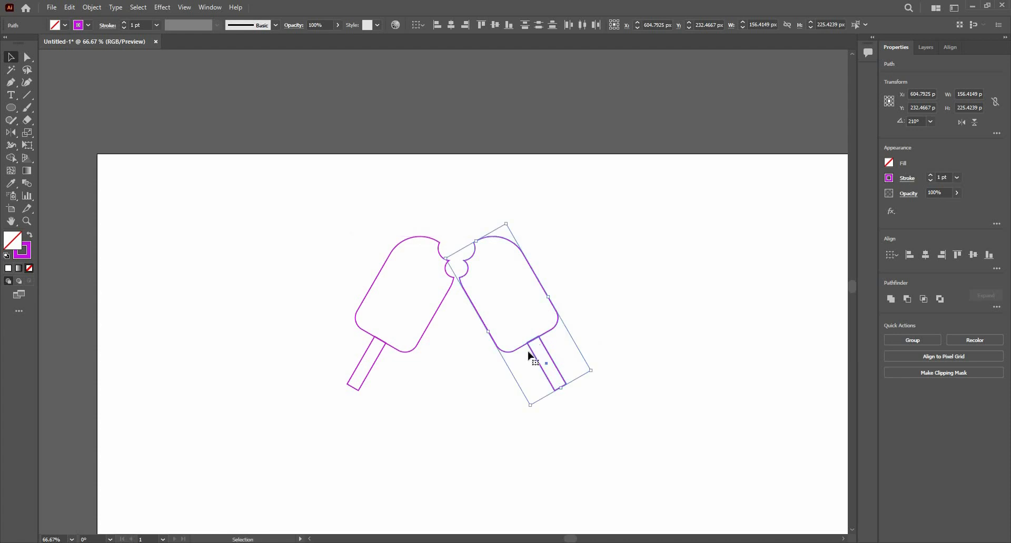
Select both popsicles, scale them down together, and move the pair to the artboard's upper-left corner
scroll(501, 359, down, 2)
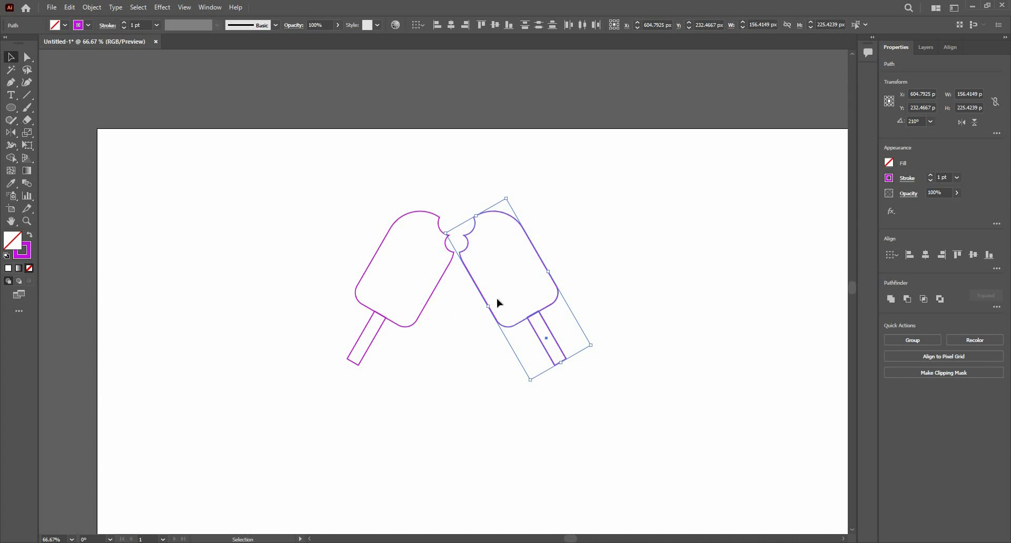
scroll(486, 295, down, 3)
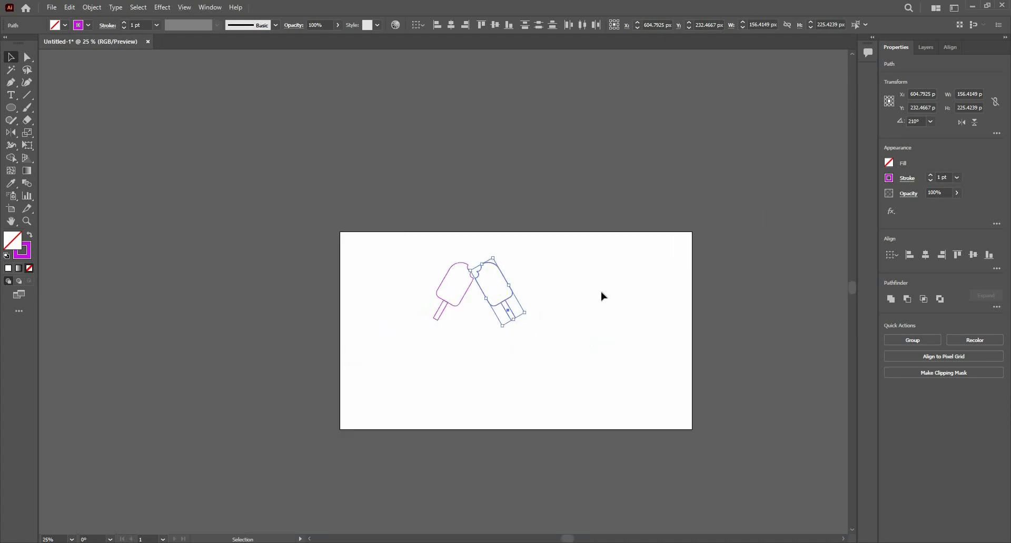
scroll(499, 285, up, 2)
drag(365, 216, 467, 303)
scroll(528, 349, down, 1)
drag(413, 266, 504, 343)
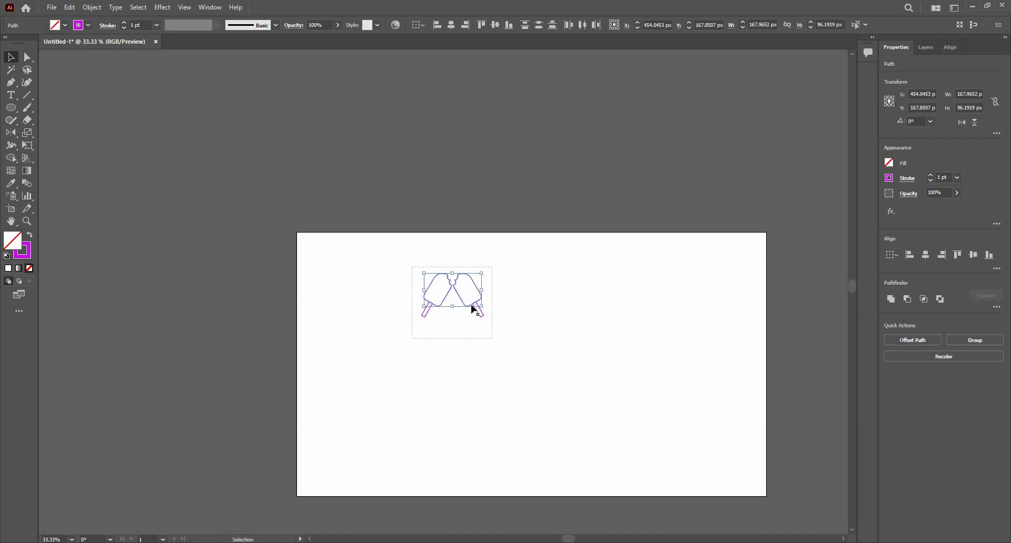
drag(470, 305, 376, 282)
Try shrinking the popsicle pair to about 134 px wide and 94 px high, deselect it, and undo the scaling
key(a)
scroll(383, 287, up, 4)
scroll(391, 245, down, 3)
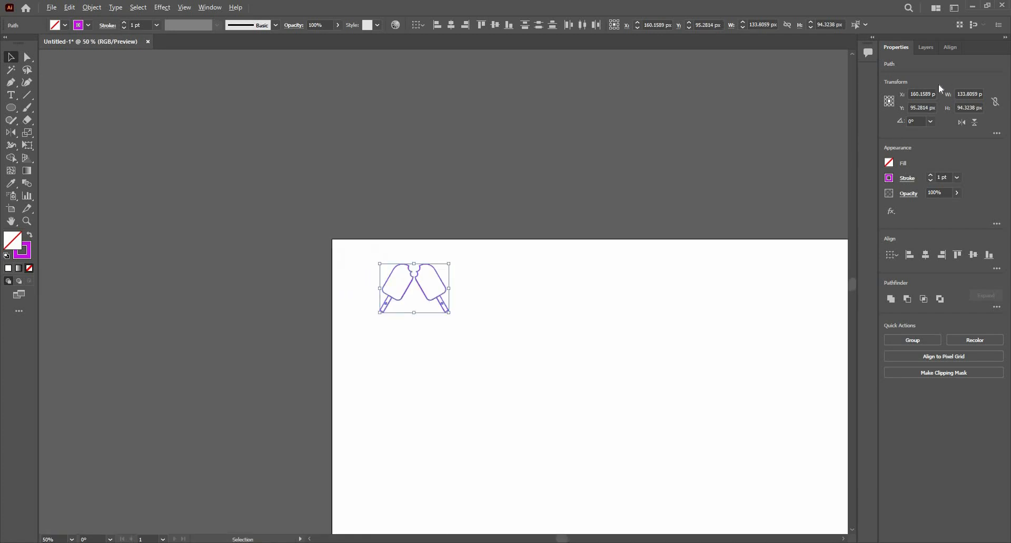
scroll(625, 117, up, 1)
key(ctrl+shift+a)
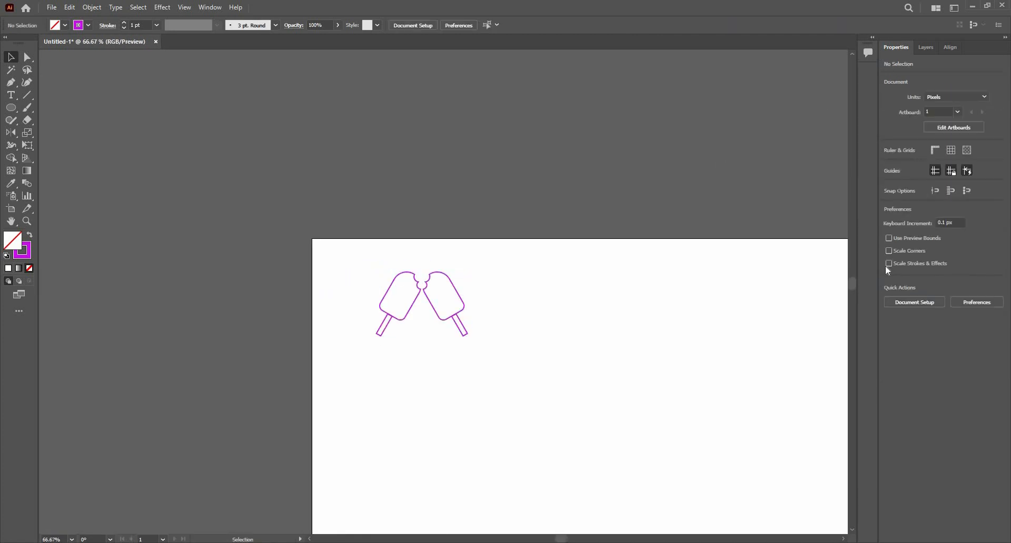
key(ctrl+z)
key(ctrl+z)
key(ctrl+z)
key(ctrl+z)
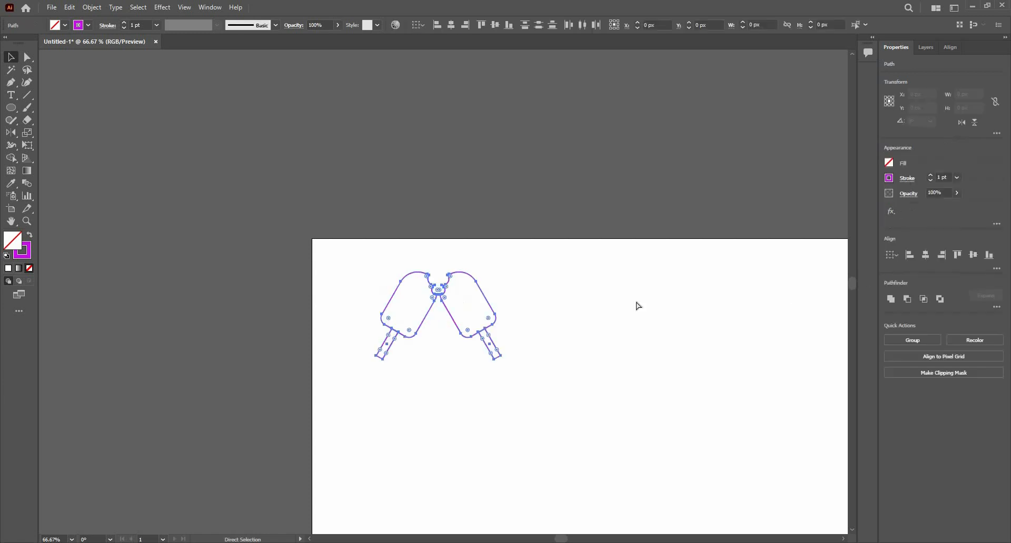
Restore the undone reflected copy of the popsicle, move it right until the two bite marks nearly meet, and deselect it
key(v)
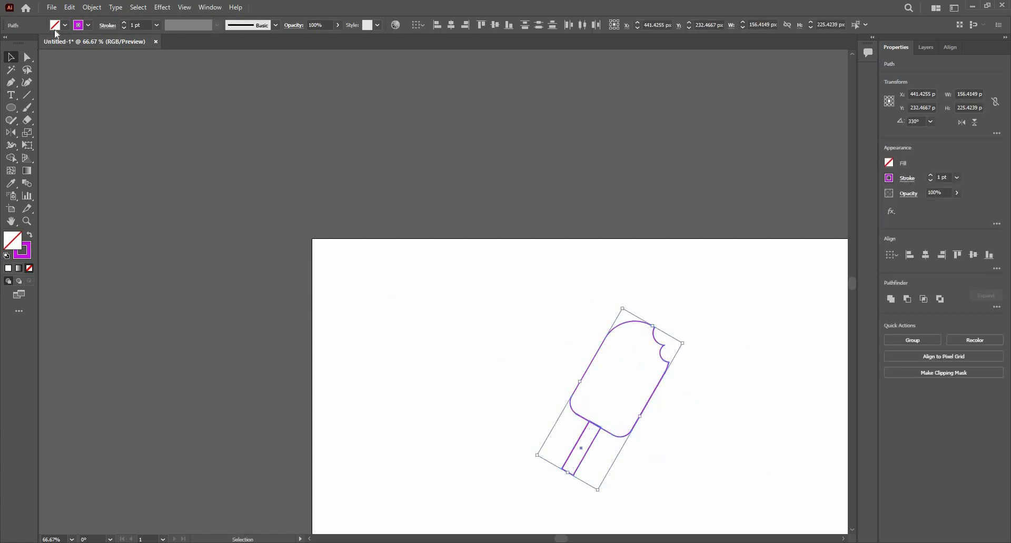
click(71, 9)
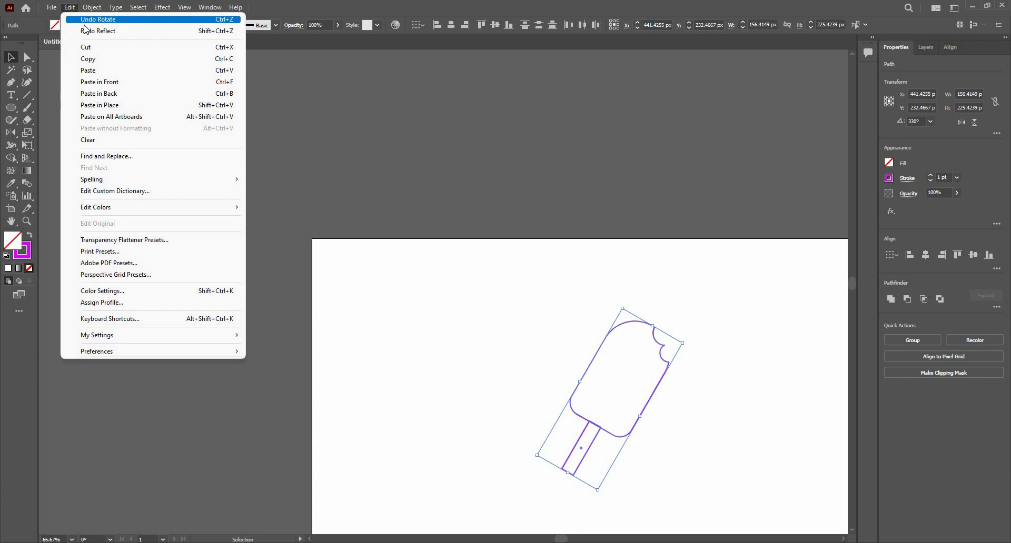
click(87, 31)
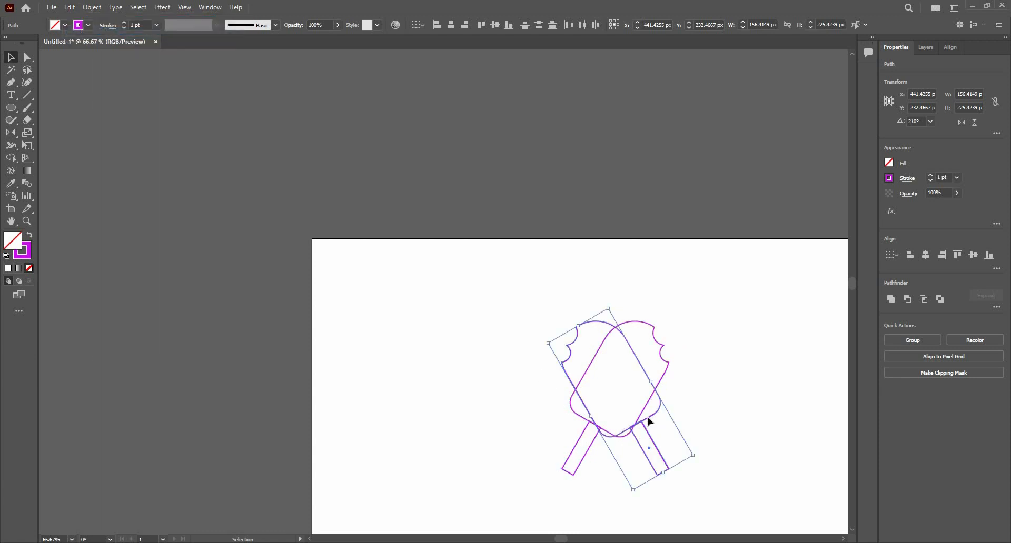
mouse_move(650, 421)
mouse_down()
mouse_move(765, 420)
mouse_move(790, 252)
mouse_move(798, 72)
mouse_up()
click(652, 277)
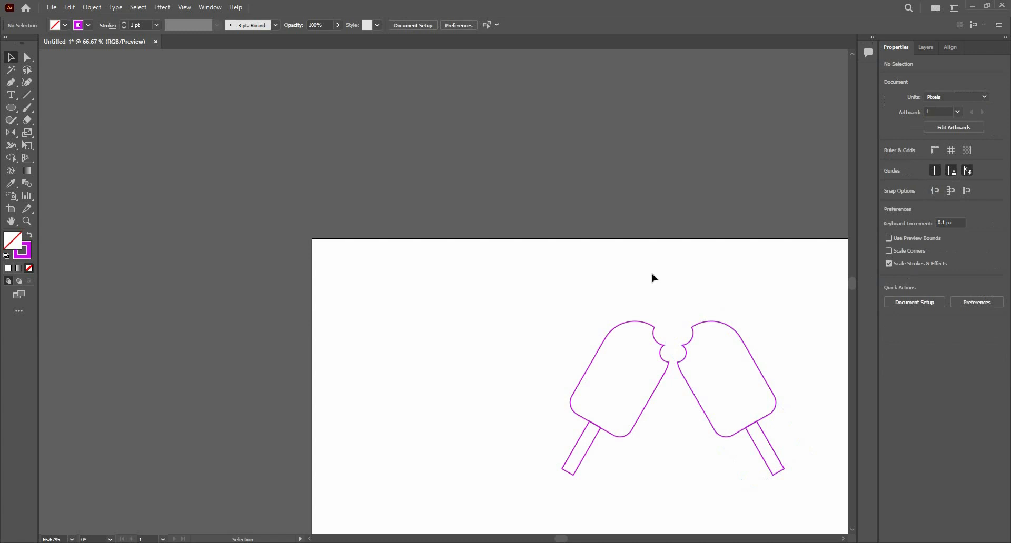
Turn off Scale Strokes & Effects, try shrinking the mirrored popsicle to about 20 px wide and 25 px high, and undo the scaling
click(902, 265)
drag(793, 302, 701, 521)
drag(726, 310, 729, 505)
scroll(746, 497, up, 5)
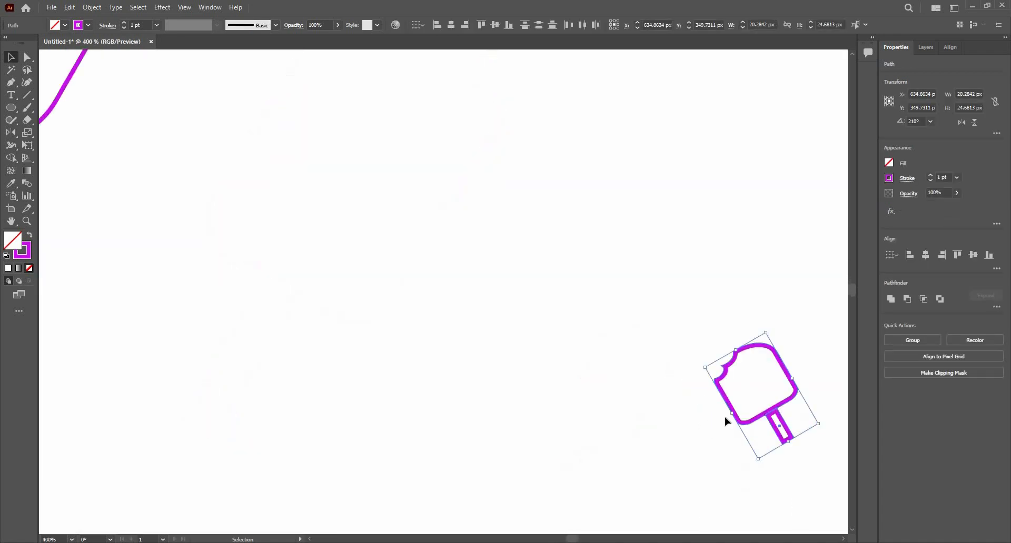
key(ctrl+z)
key(ctrl+z)
scroll(643, 448, down, 4)
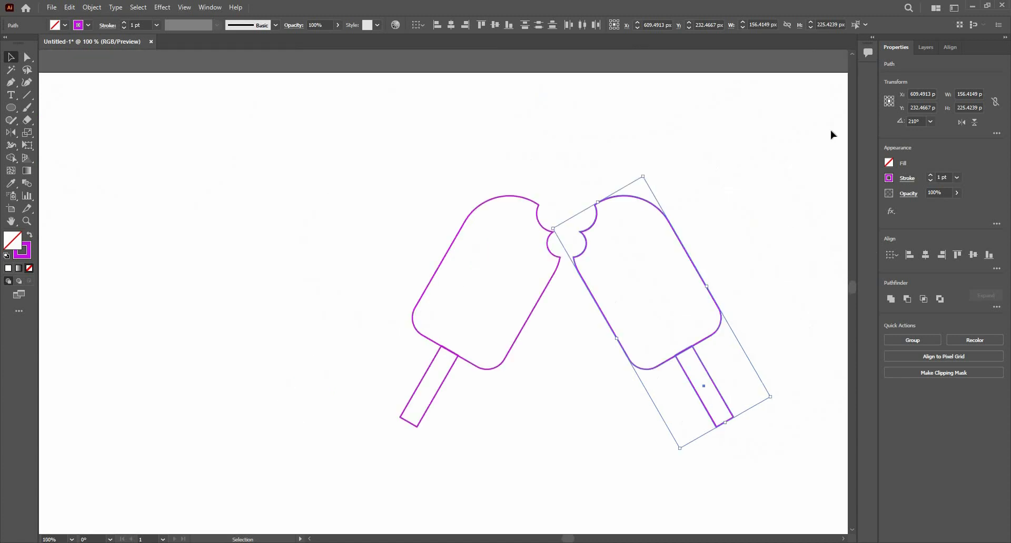
Turn Scale Strokes & Effects back on, try shrinking the mirrored popsicle to about 13 px wide and 18 px high, and undo the scaling
key(ctrl+shift+a)
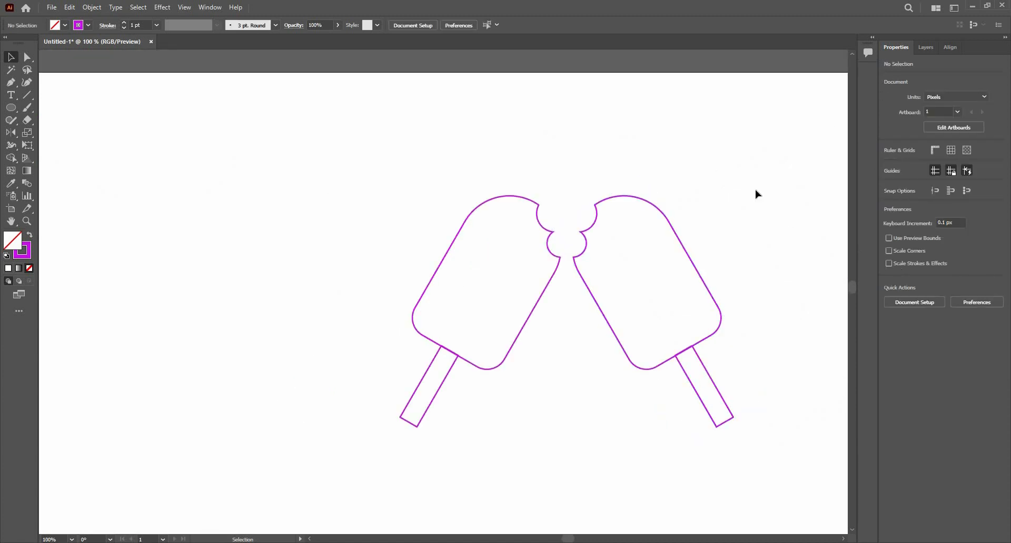
drag(755, 176, 652, 457)
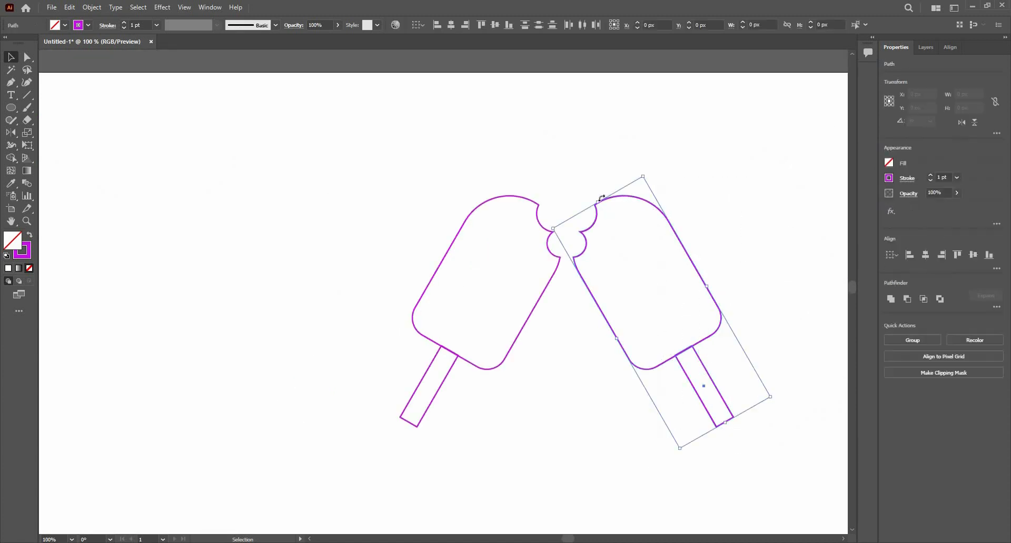
drag(648, 293, 714, 405)
scroll(729, 332, up, 7)
scroll(732, 325, down, 7)
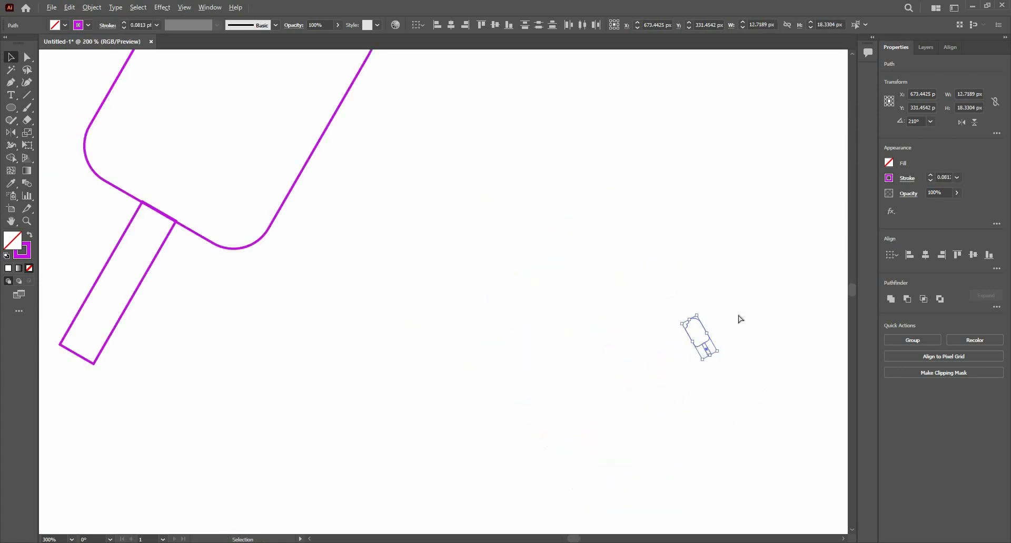
key(ctrl+z)
Scale both popsicles together to about 112 px wide and 78 px high and place the pair near the artboard's upper-left corner
drag(356, 95, 752, 422)
scroll(624, 195, down, 2)
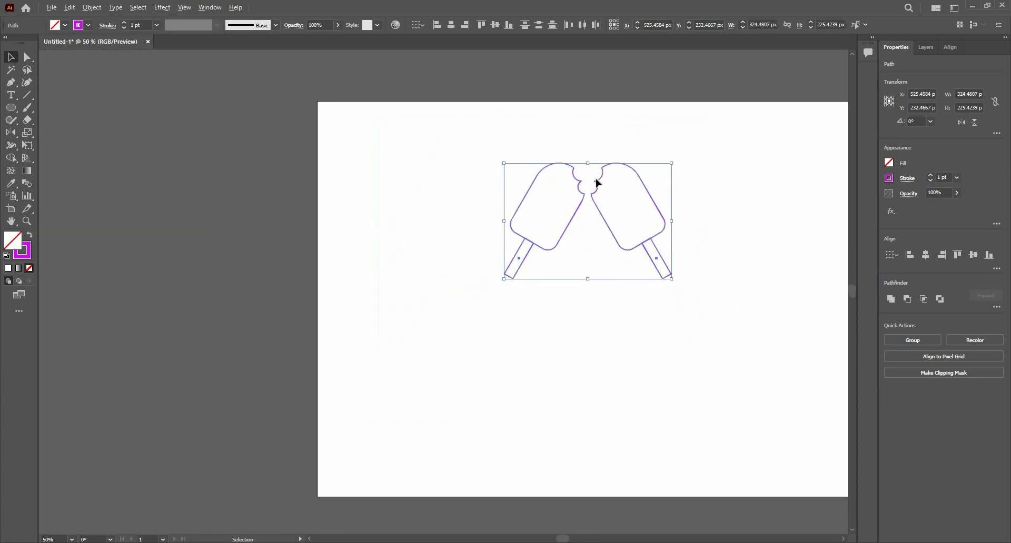
mouse_move(537, 188)
mouse_down()
mouse_move(451, 158)
mouse_move(391, 161)
mouse_move(413, 180)
mouse_move(497, 162)
mouse_move(417, 136)
mouse_up()
click(424, 210)
scroll(433, 210, up, 2)
drag(448, 172, 551, 226)
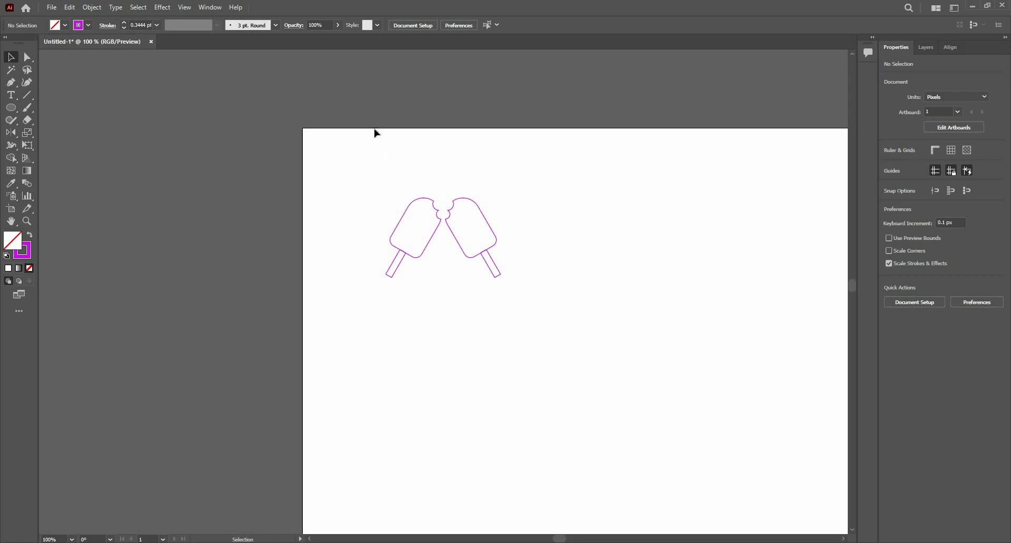
scroll(427, 186, down, 1)
drag(436, 219, 353, 166)
click(374, 182)
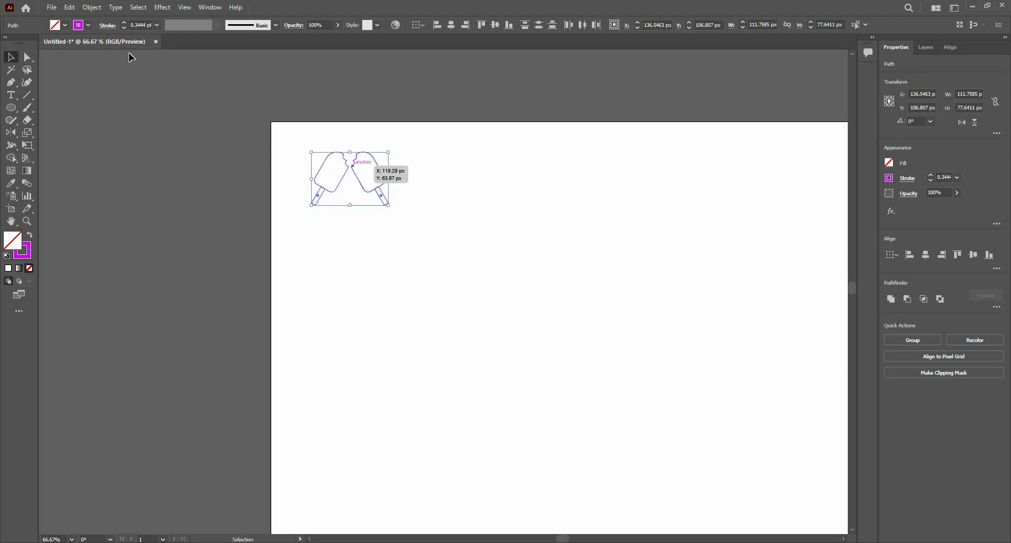
Make a new pattern from the selected popsicle pair and accept the notice about pattern editing mode
click(92, 7)
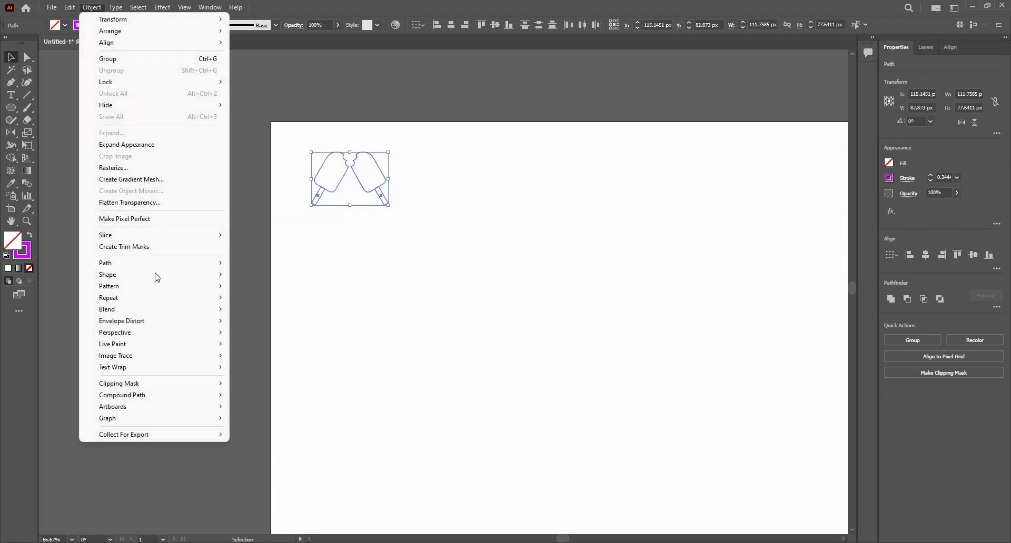
mouse_move(161, 288)
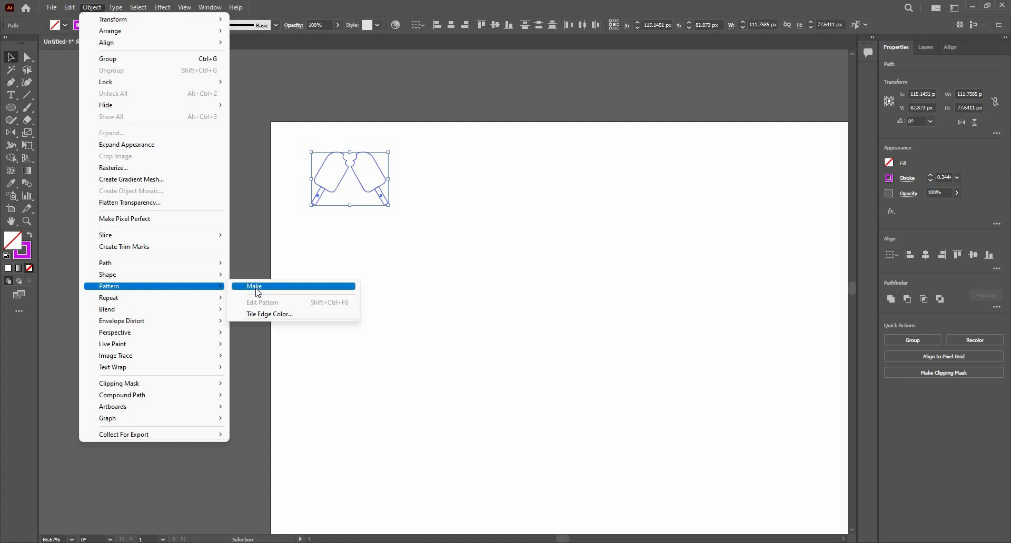
click(256, 289)
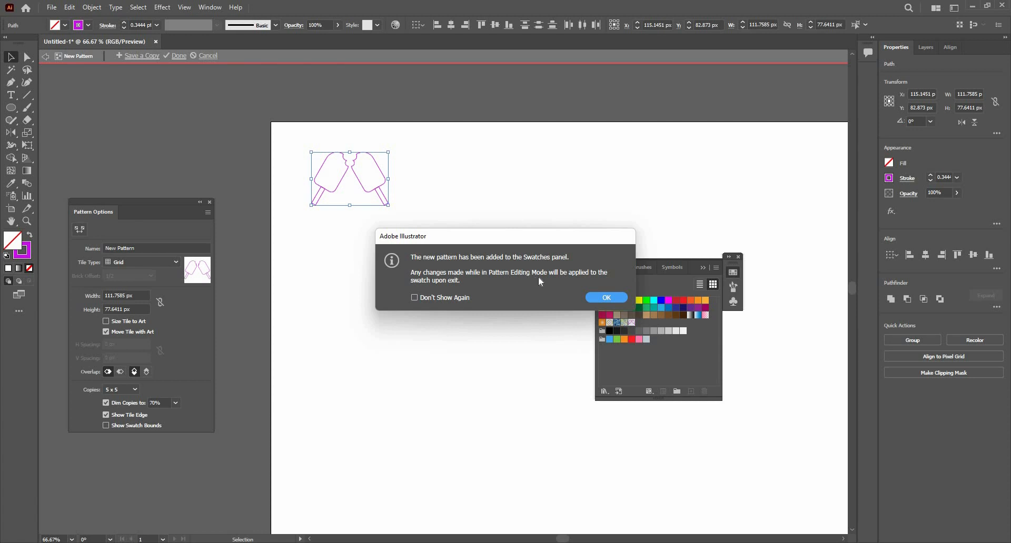
click(609, 298)
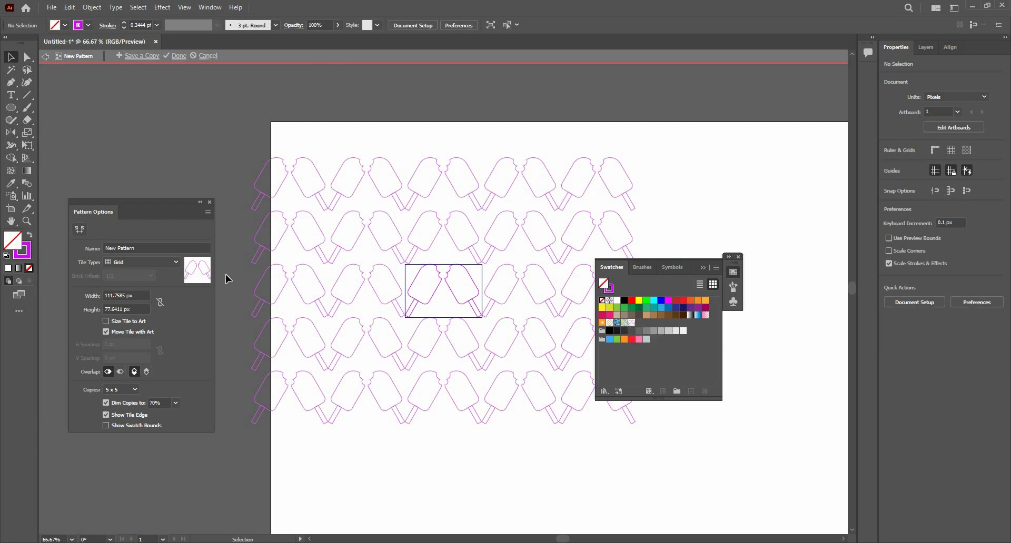
Name the new pattern Candy and set its tile type to Brick by Row
click(151, 246)
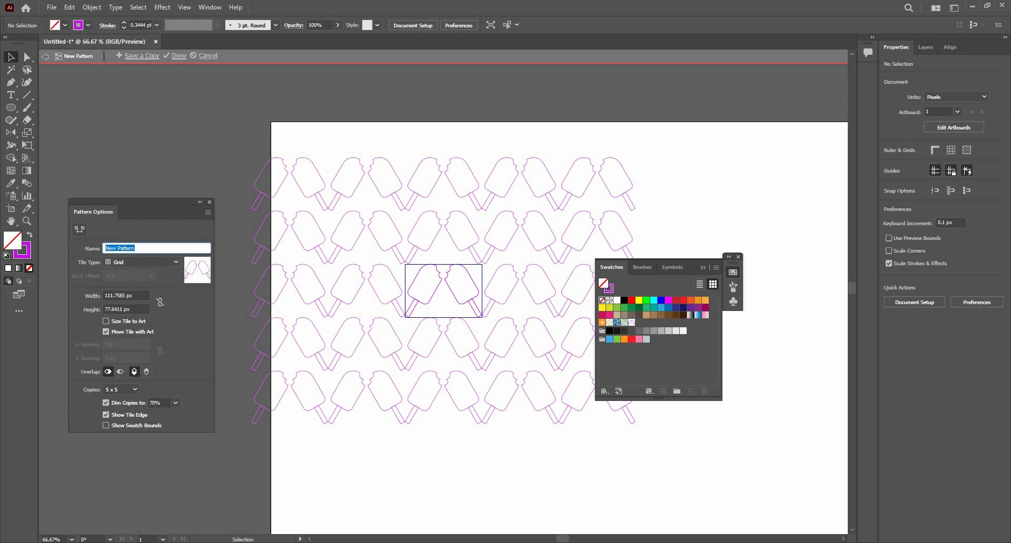
text(1)
click(135, 264)
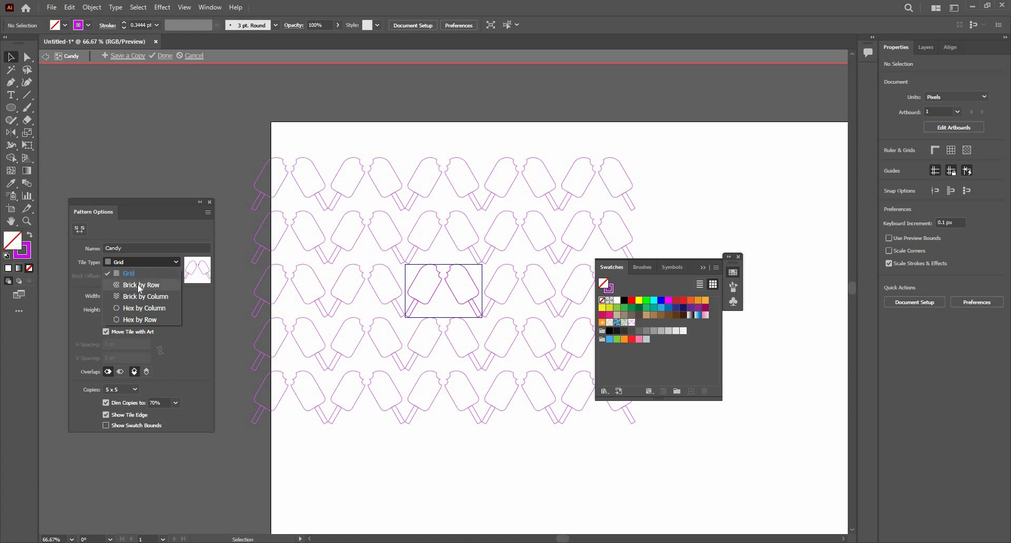
click(138, 284)
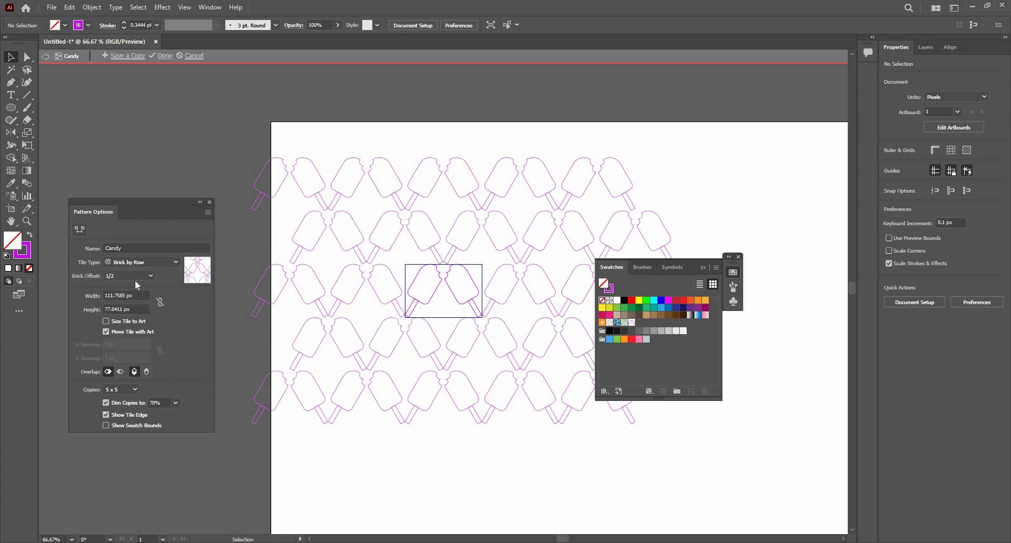
Try brick offsets of 1/3 and 3/4 for the Candy pattern and return the offset to 1/2
click(138, 276)
click(134, 299)
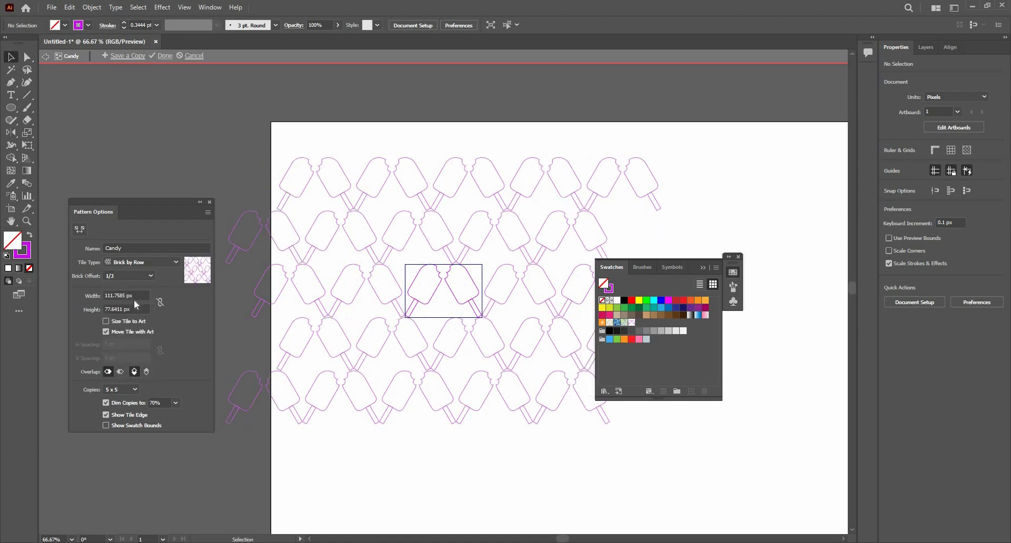
click(139, 276)
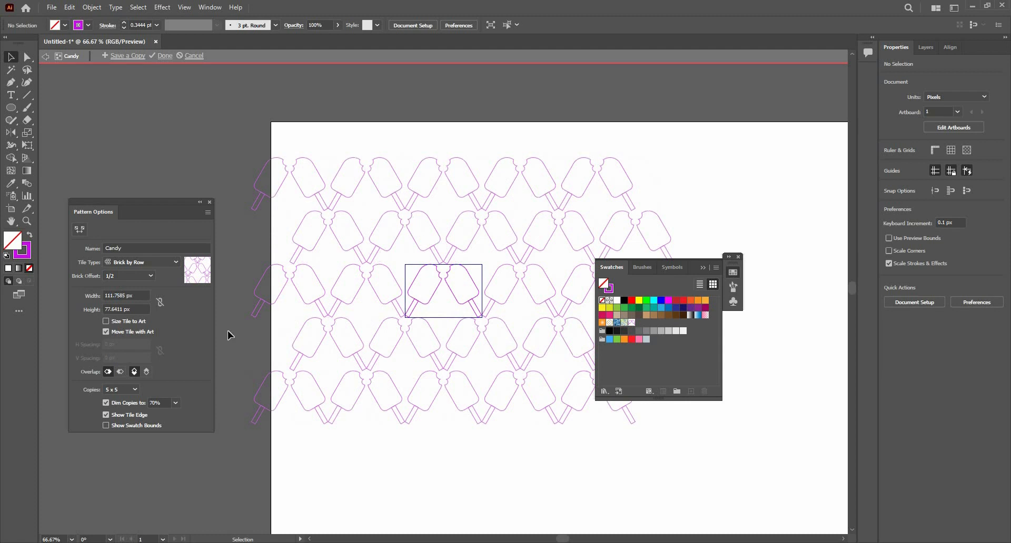
click(133, 278)
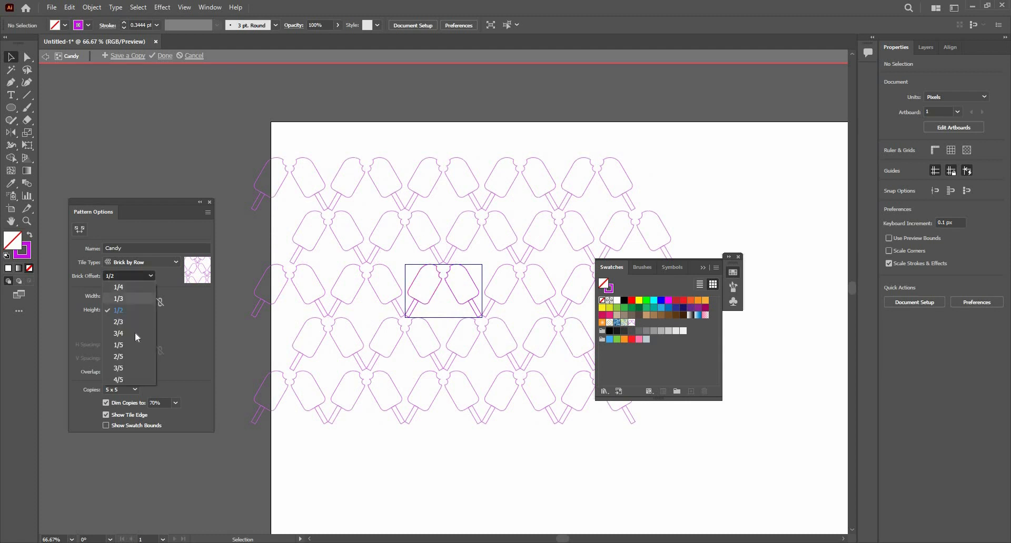
click(135, 333)
click(131, 277)
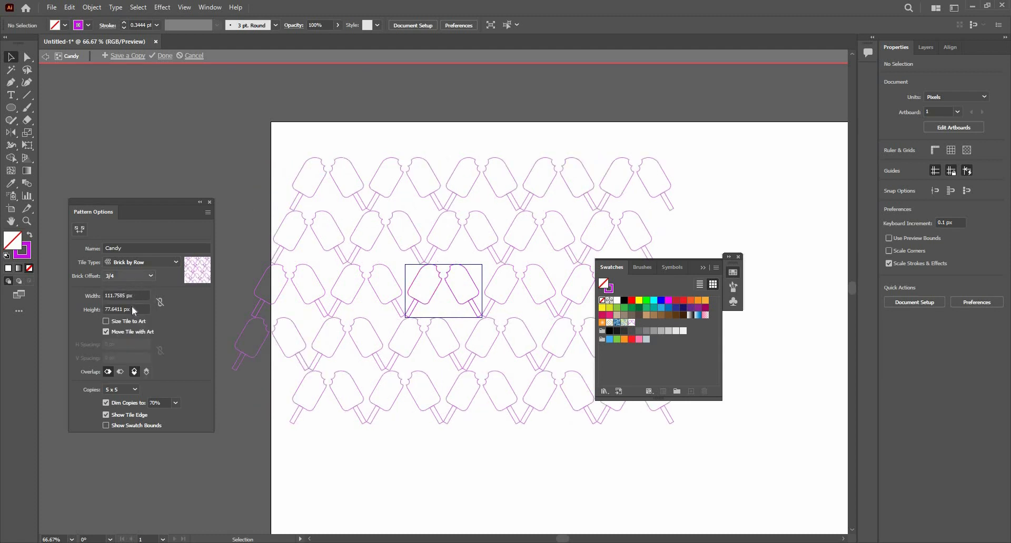
click(131, 313)
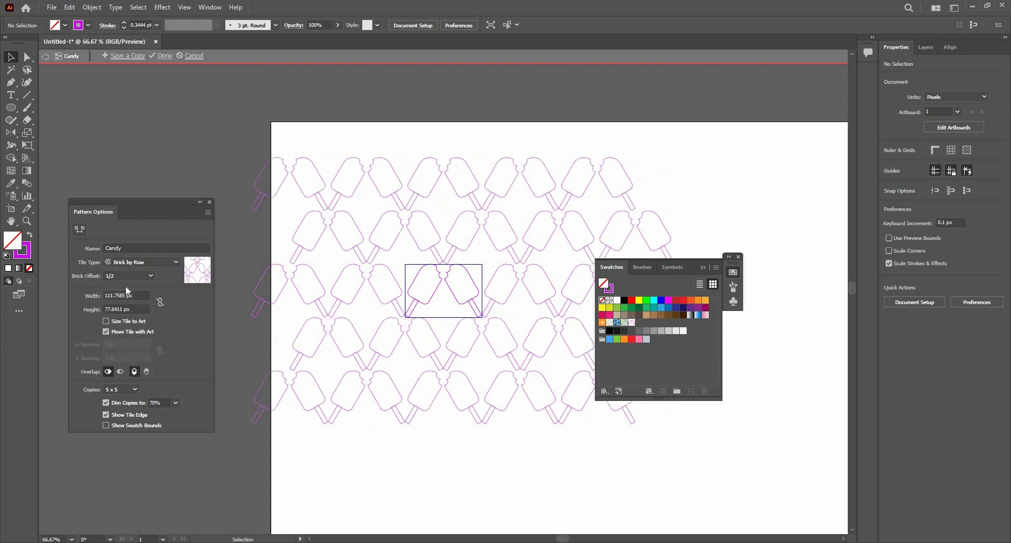
Try the Brick by Column, Hex by Column and Hex by Row tile types and return to Brick by Row
click(156, 262)
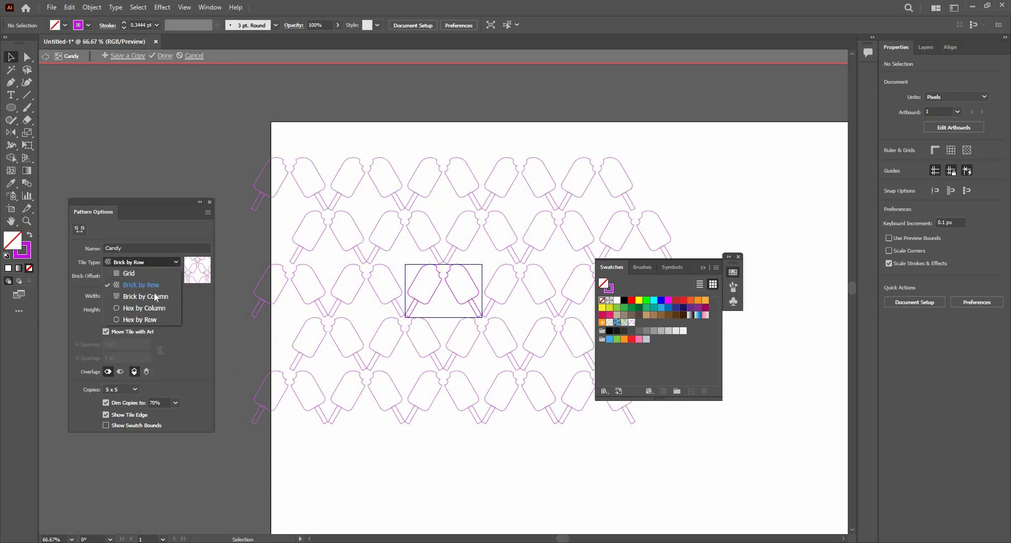
click(154, 296)
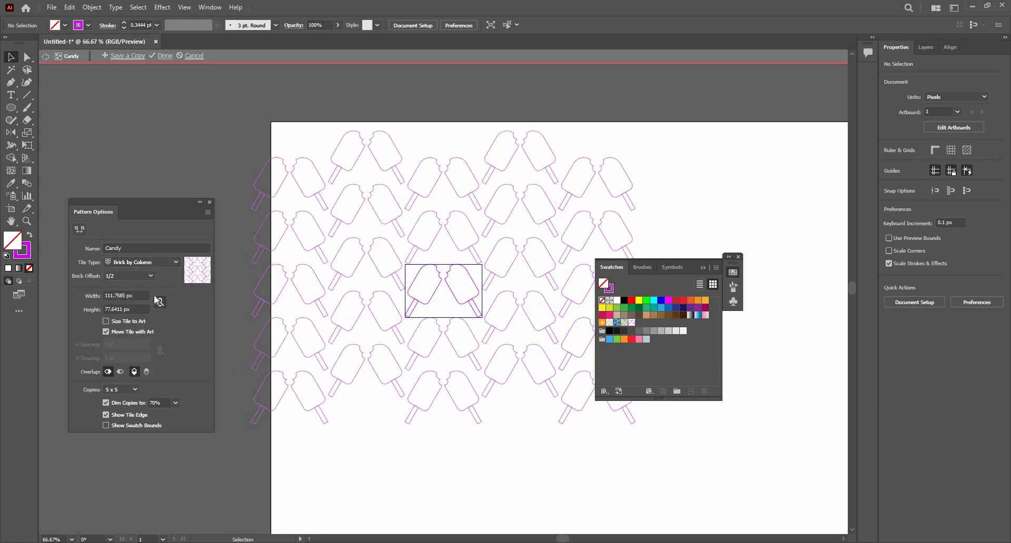
click(150, 262)
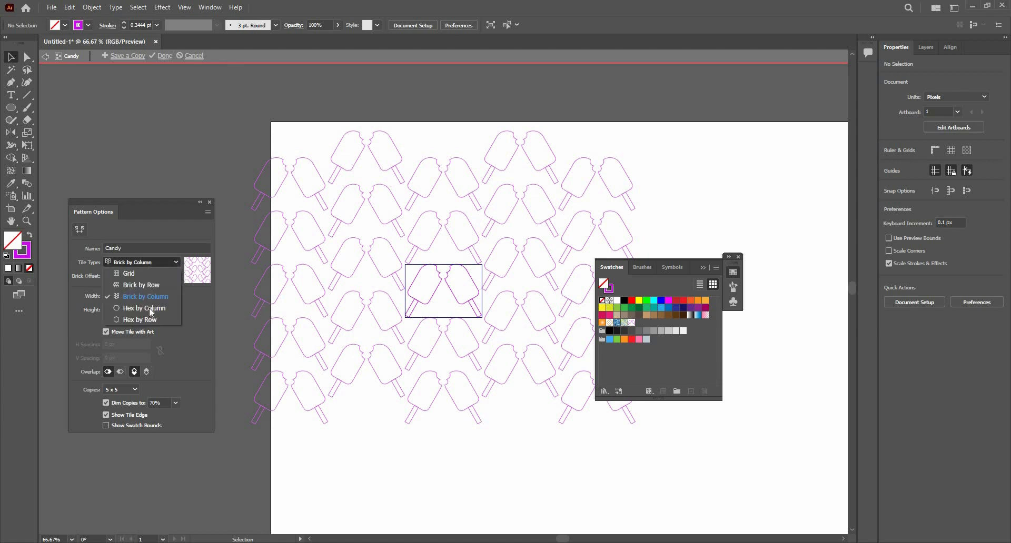
click(152, 311)
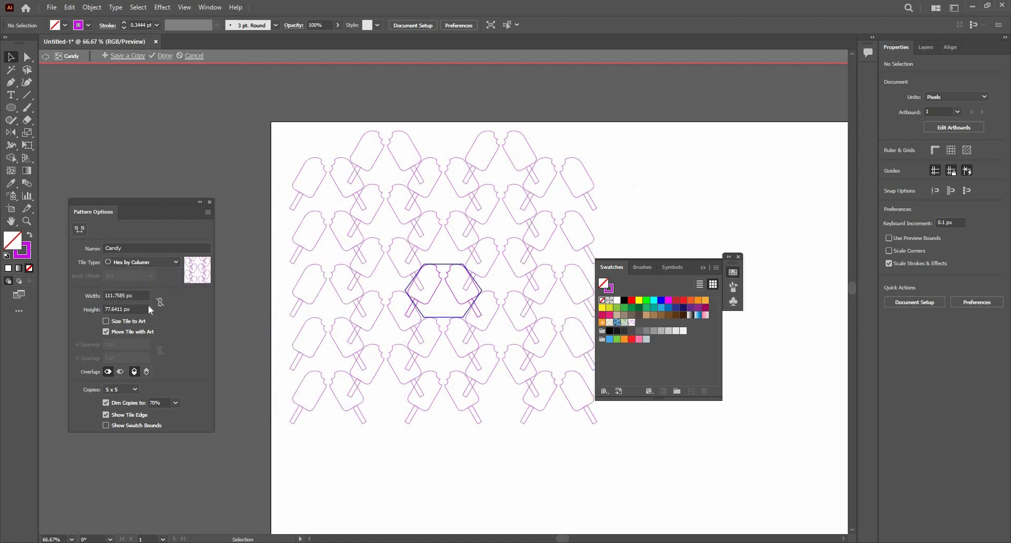
click(163, 262)
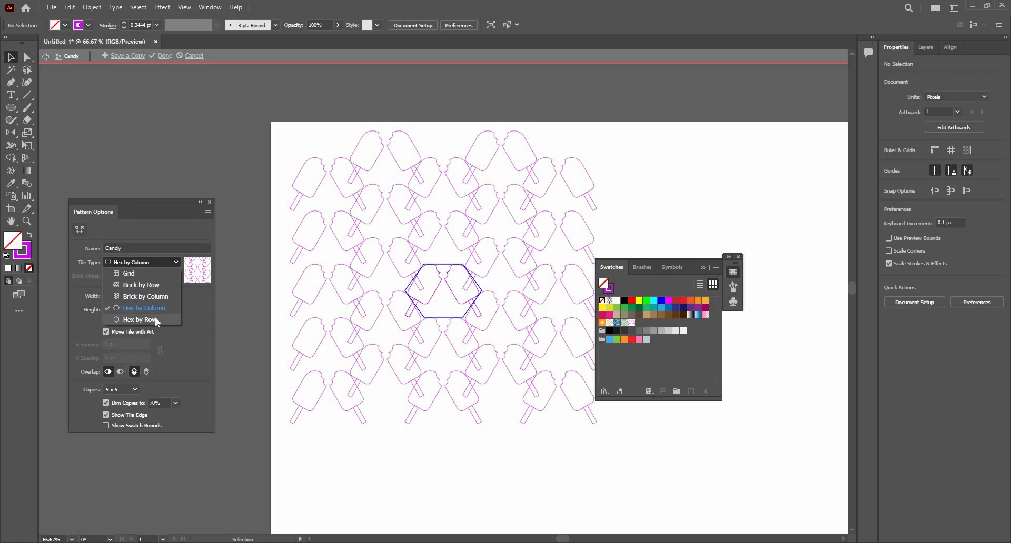
click(156, 320)
click(156, 262)
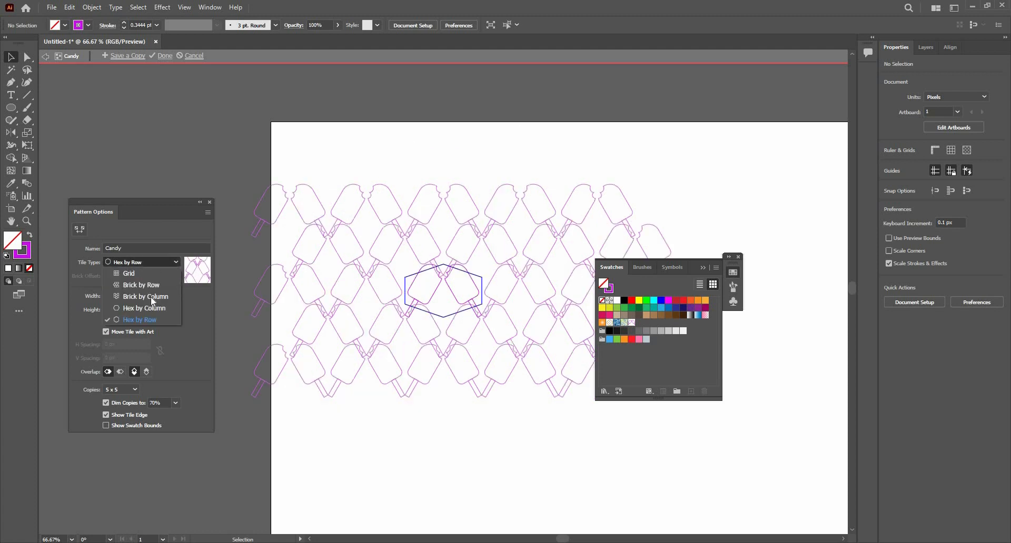
click(152, 297)
click(147, 263)
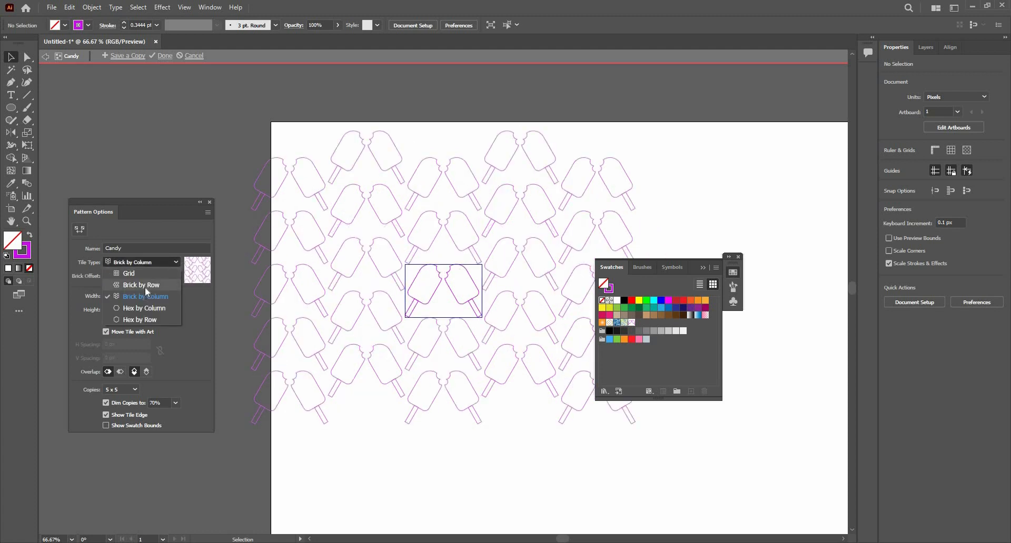
click(145, 289)
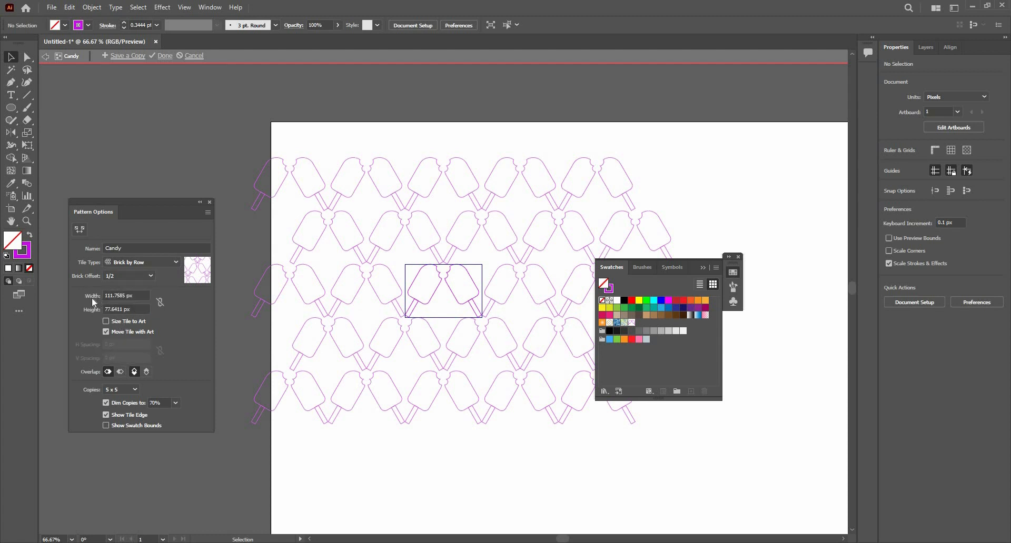
Increase the pattern's tile width to 129 px to space the popsicle pairs apart horizontally
triple_click(135, 296)
text(122)
key(Return)
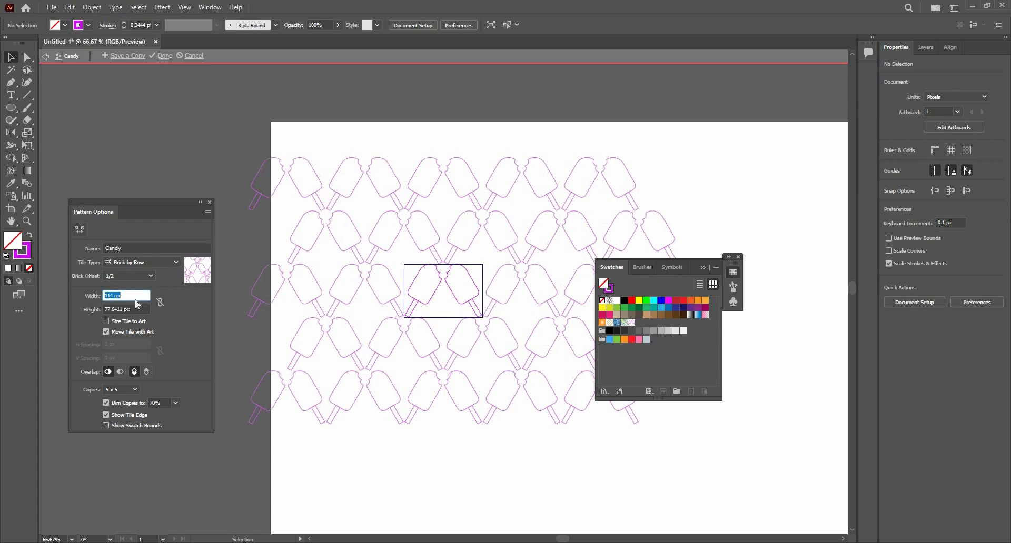
key(Up)
key(Up)
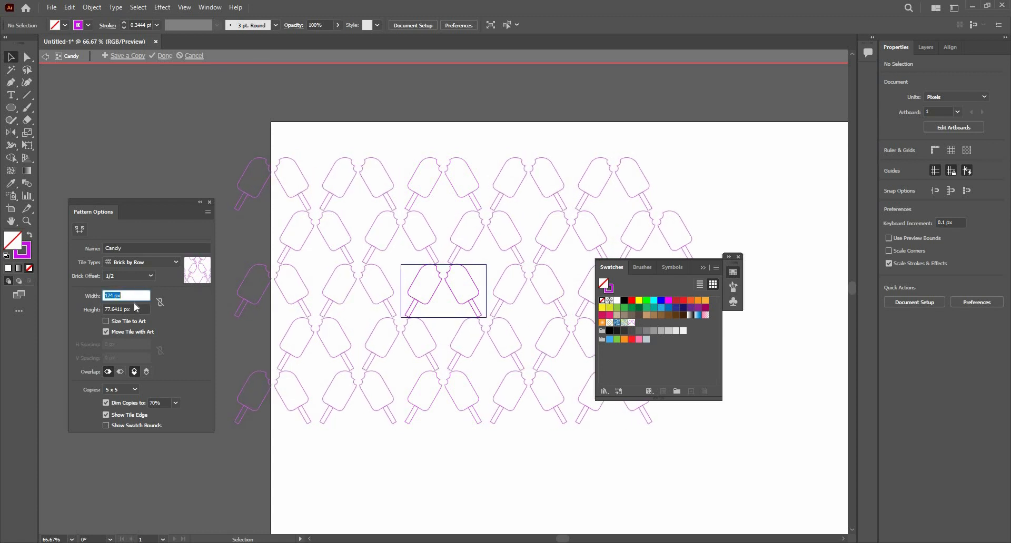
key(Up)
key(Up)
key(Up)
key(Up)
key(Up)
key(Up)
key(Up)
key(Up)
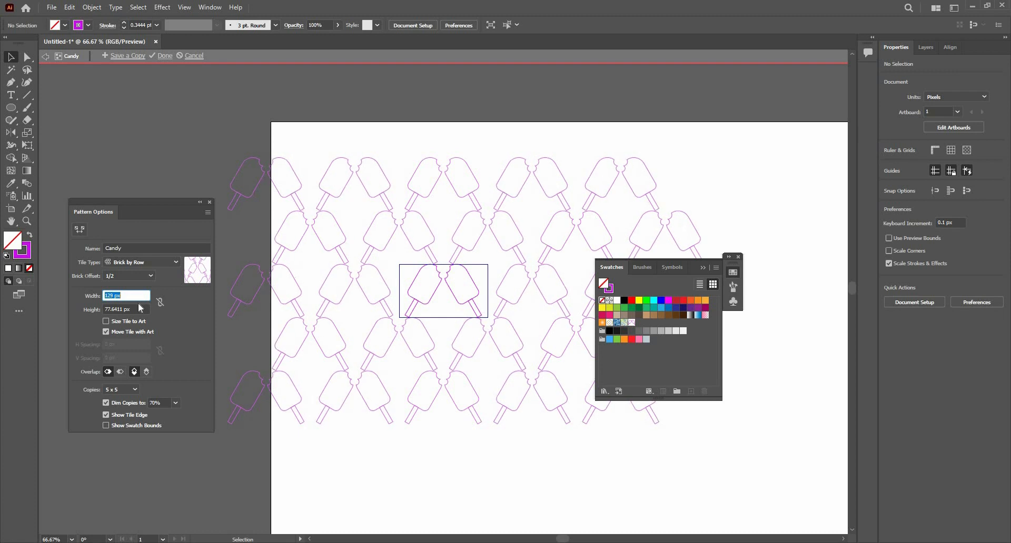
Set the pattern's tile width to 132 px and its height to 92 px to spread the popsicle rows apart
key(Tab)
key(Up)
key(Up)
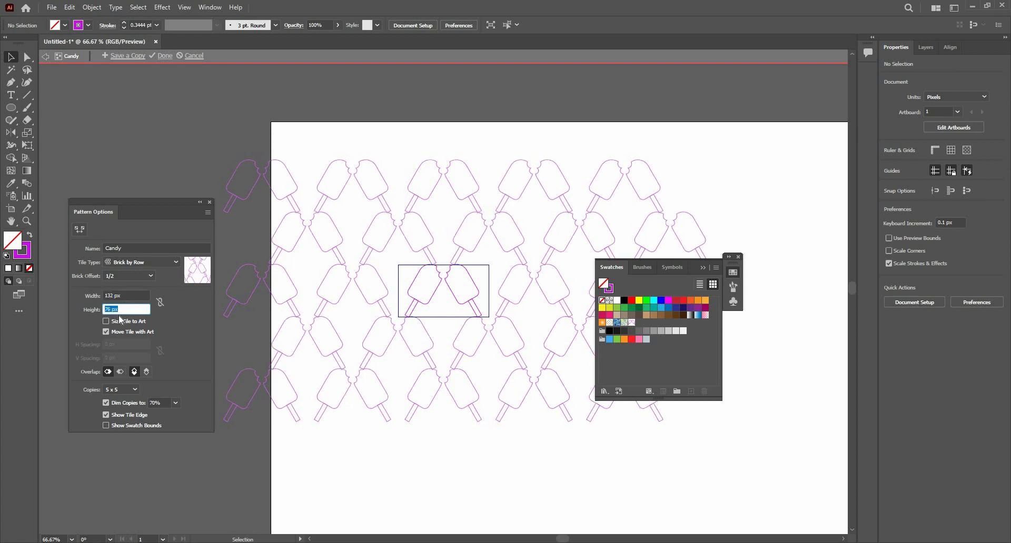
key(Up)
key(Up)
key(Up)
key(Up)
key(Up)
key(Up)
key(Up)
key(Up)
key(Up)
key(Up)
key(Up)
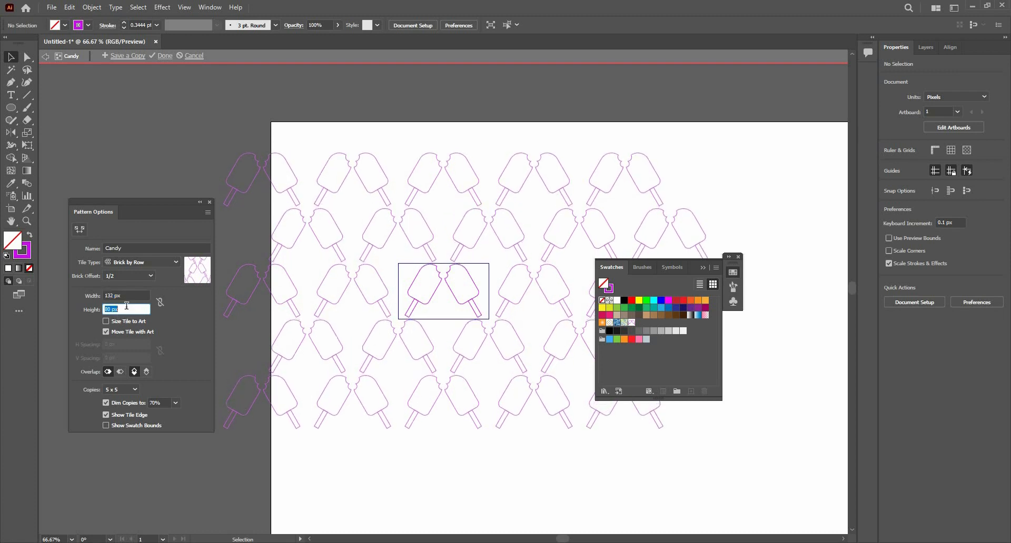
key(Up)
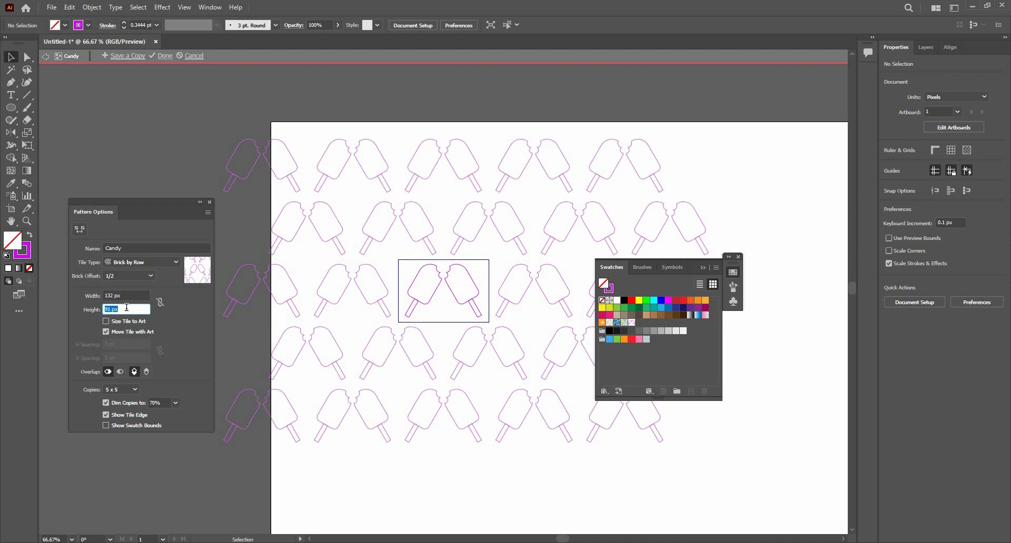
key(Up)
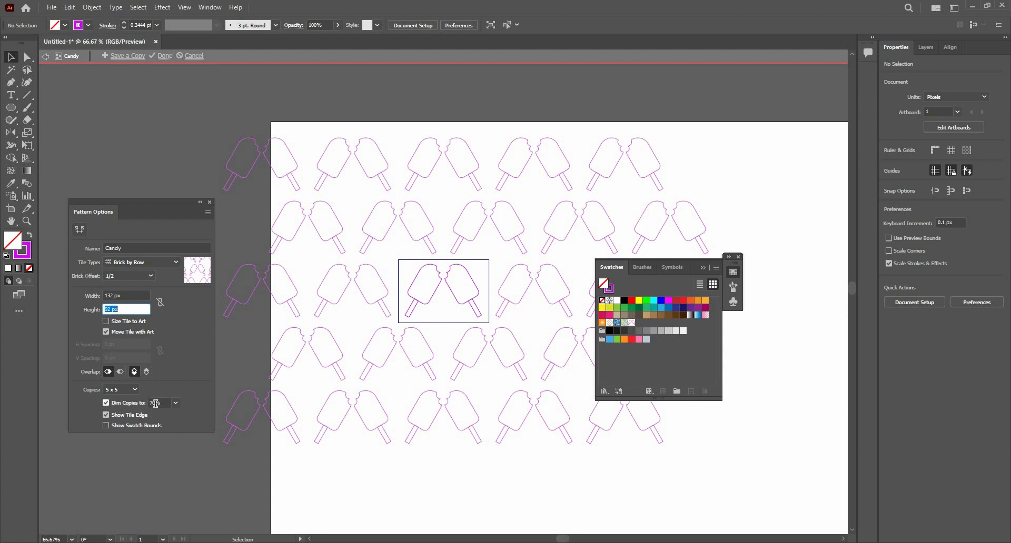
Try dimming the pattern copies to 0% and set the dimming to 100%
click(176, 404)
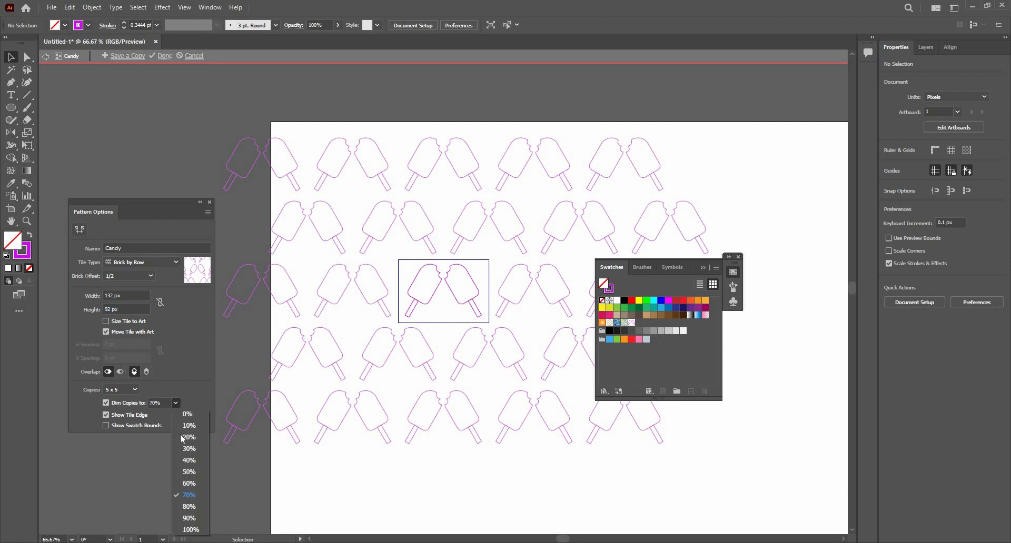
click(181, 416)
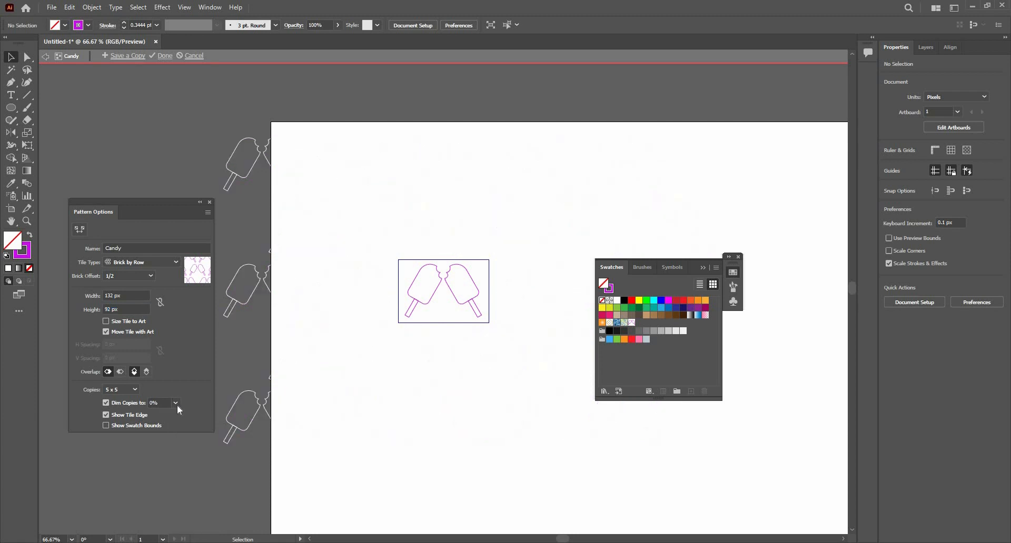
click(176, 404)
click(182, 531)
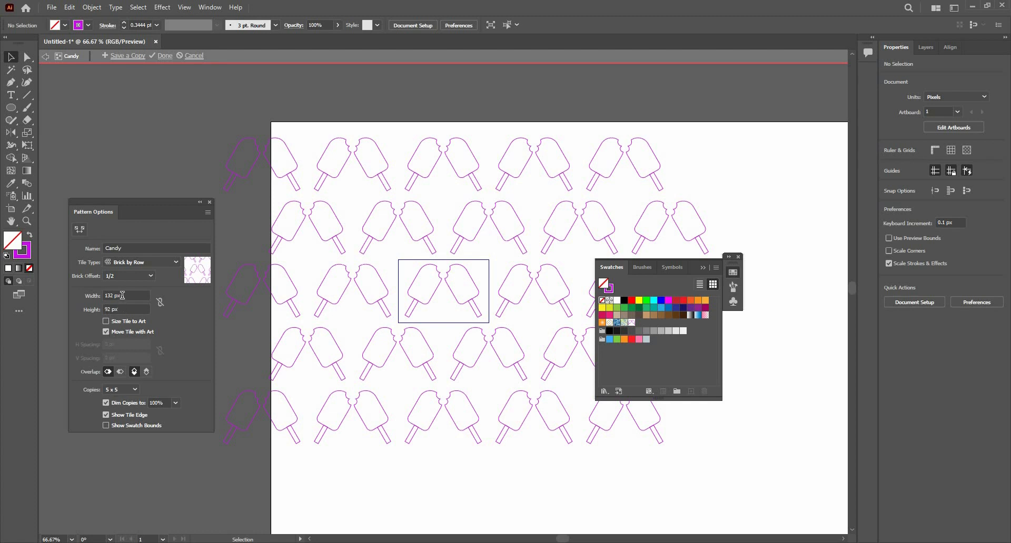
Reduce the pattern's tile width to 85 px so that neighbouring popsicles overlap
click(95, 298)
key(Down)
key(Down)
key(Down)
key(Down)
key(Down)
key(Down)
key(Down)
key(Down)
key(Down)
key(Down)
key(Down)
key(Down)
key(Down)
key(Down)
key(Down)
key(Down)
key(Down)
key(Down)
key(Down)
key(Down)
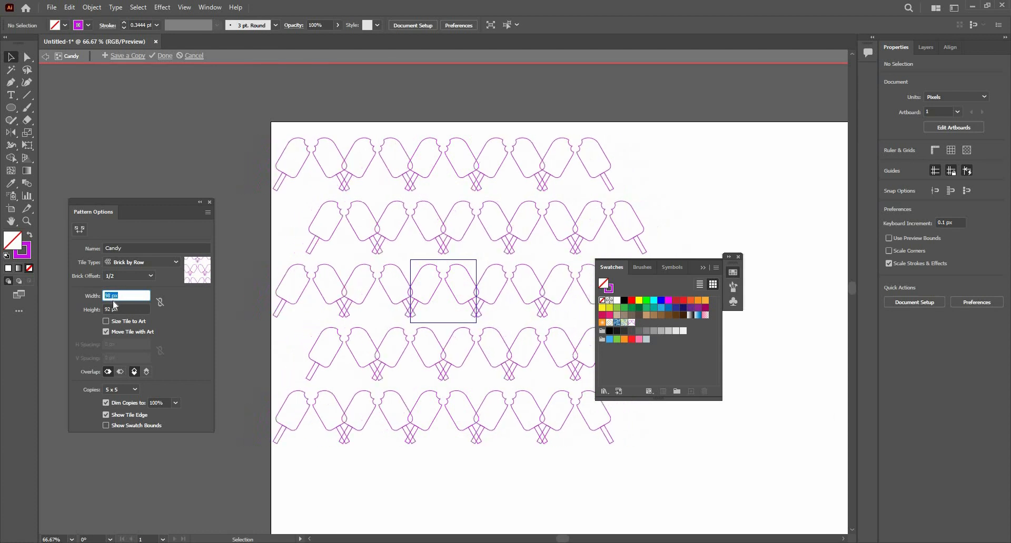
key(Down)
key(Down)
key(Down)
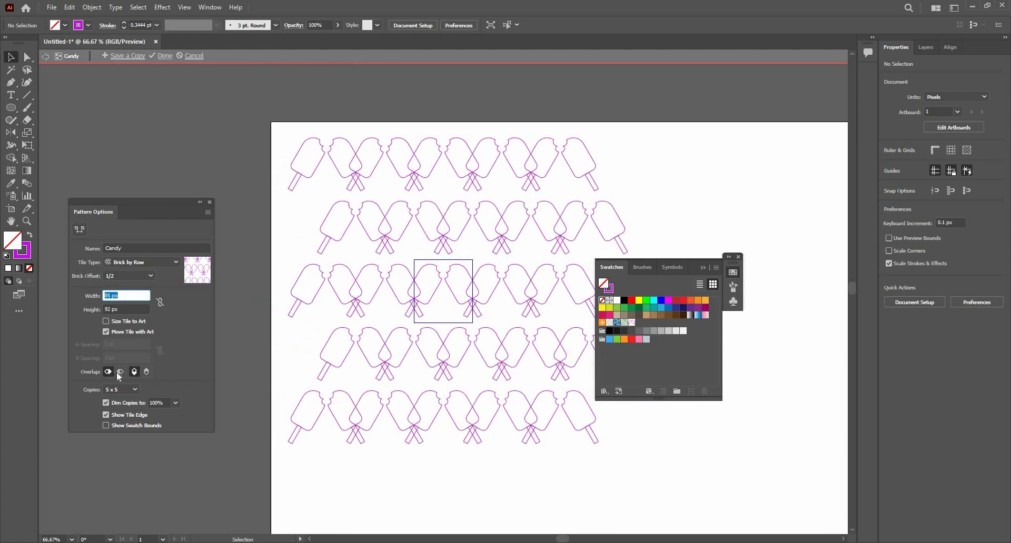
Try the Right in Front overlap on the overlapping popsicle tiles and return to Left in Front
click(119, 373)
scroll(414, 326, up, 1)
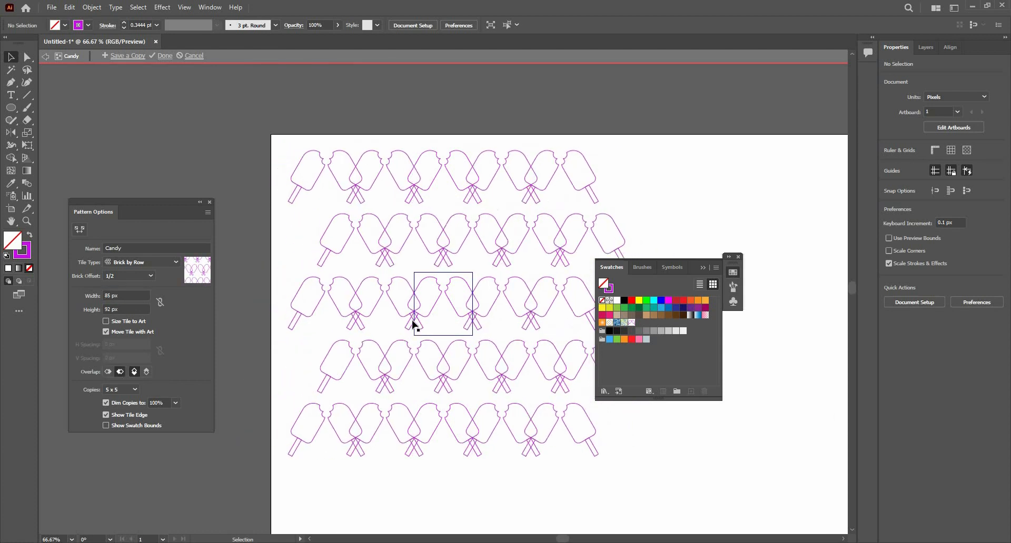
scroll(413, 319, up, 5)
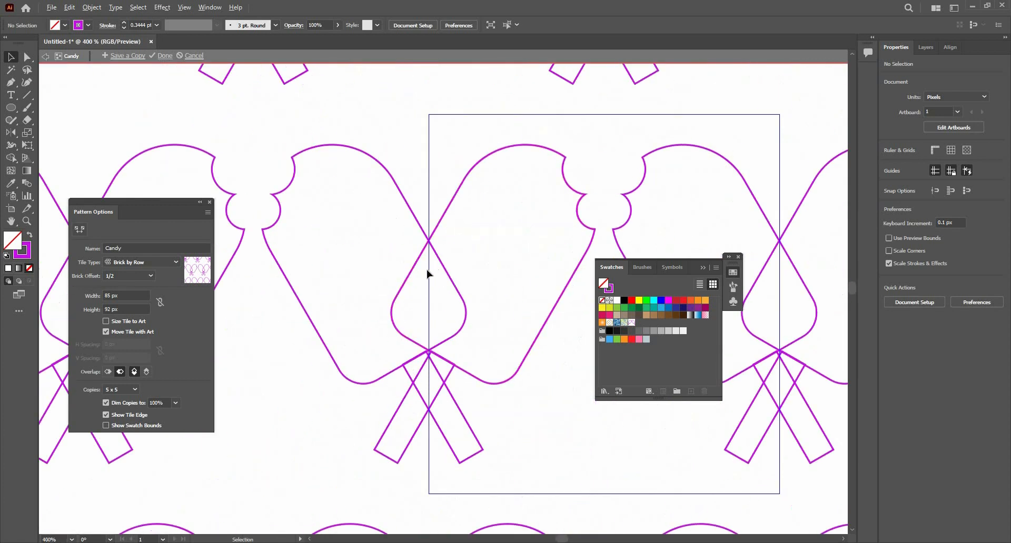
scroll(415, 305, up, 3)
scroll(393, 314, down, 4)
click(109, 372)
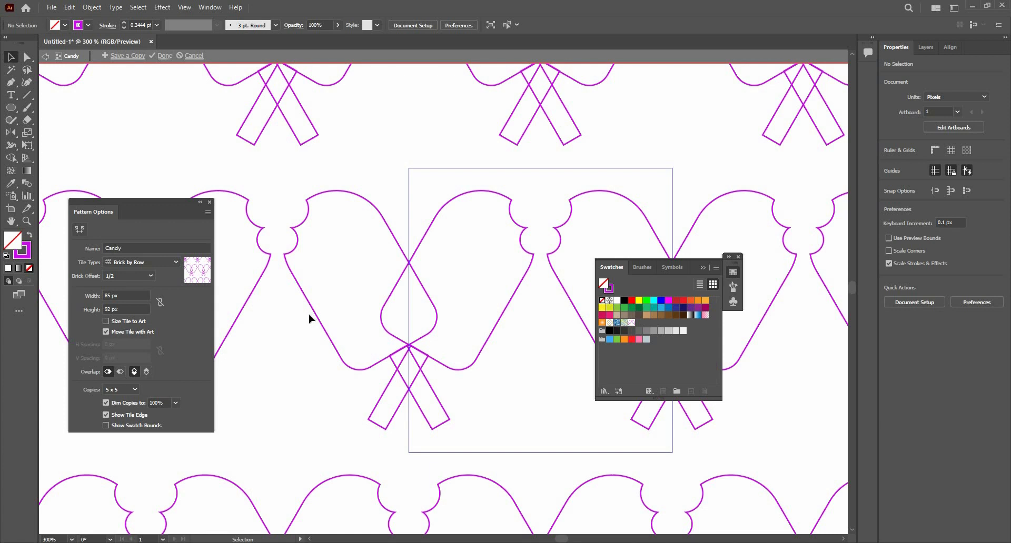
scroll(310, 318, down, 4)
scroll(316, 298, up, 1)
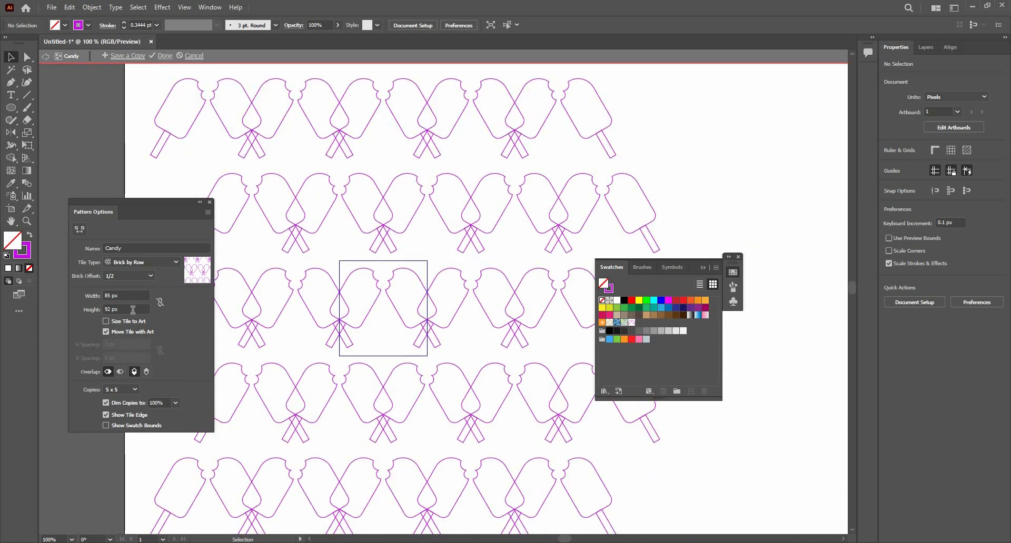
Increase the pattern's tile width to 126 px and finish editing the Candy pattern
click(133, 309)
click(136, 296)
scroll(136, 296, up, 20)
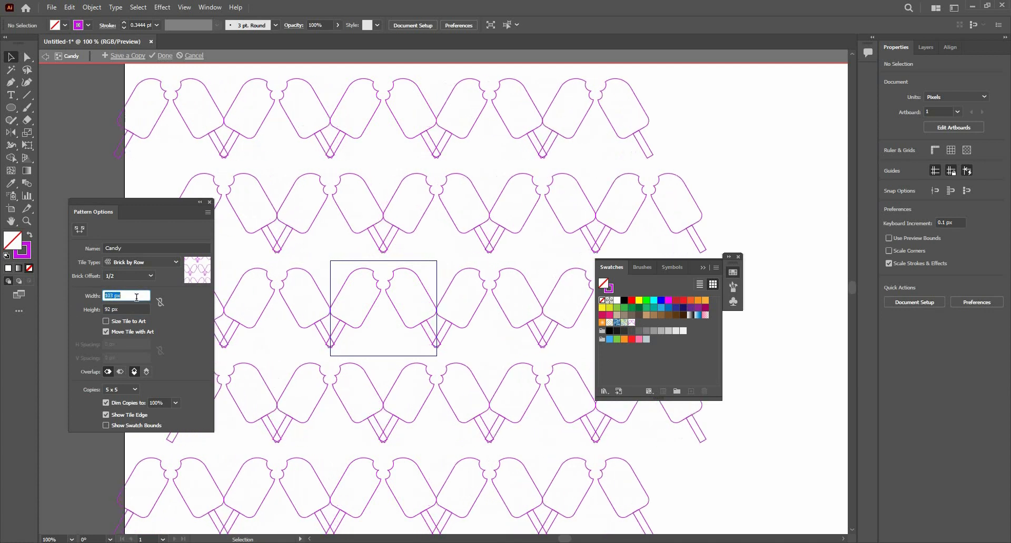
scroll(138, 304, up, 16)
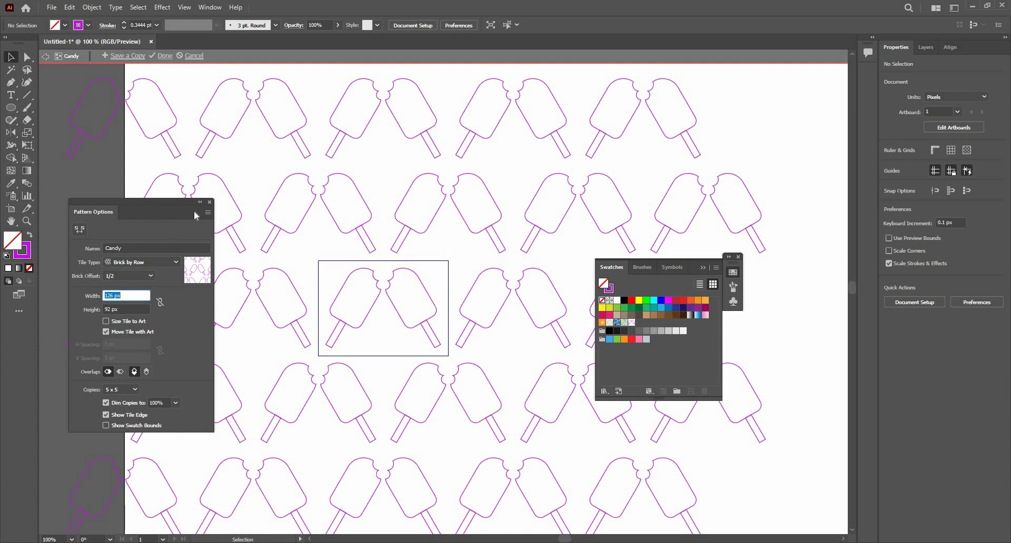
click(210, 202)
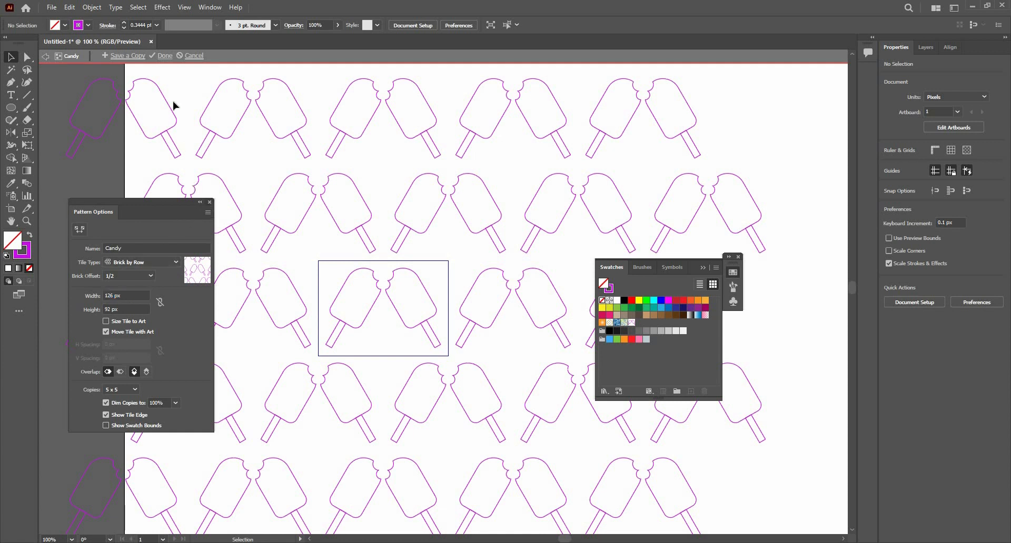
click(164, 58)
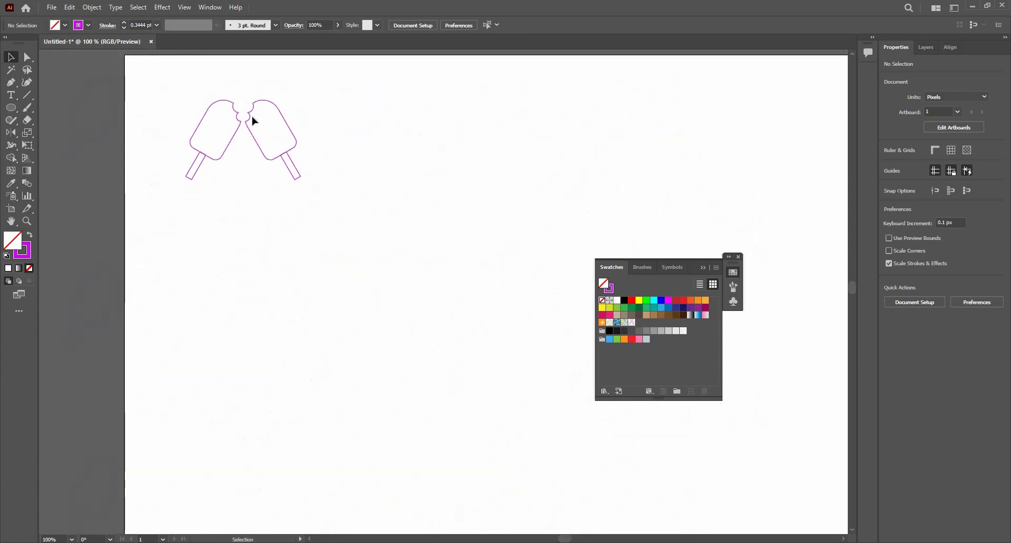
Draw a rectangle about 1151 × 512 px below the popsicle pair and fill it with the Candy pattern swatch
click(252, 120)
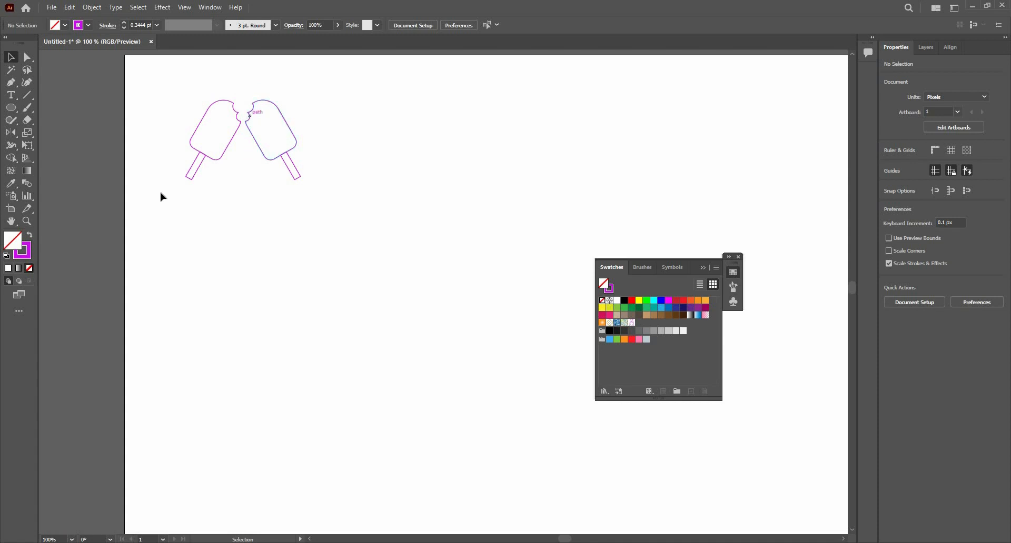
click(205, 228)
scroll(289, 279, down, 2)
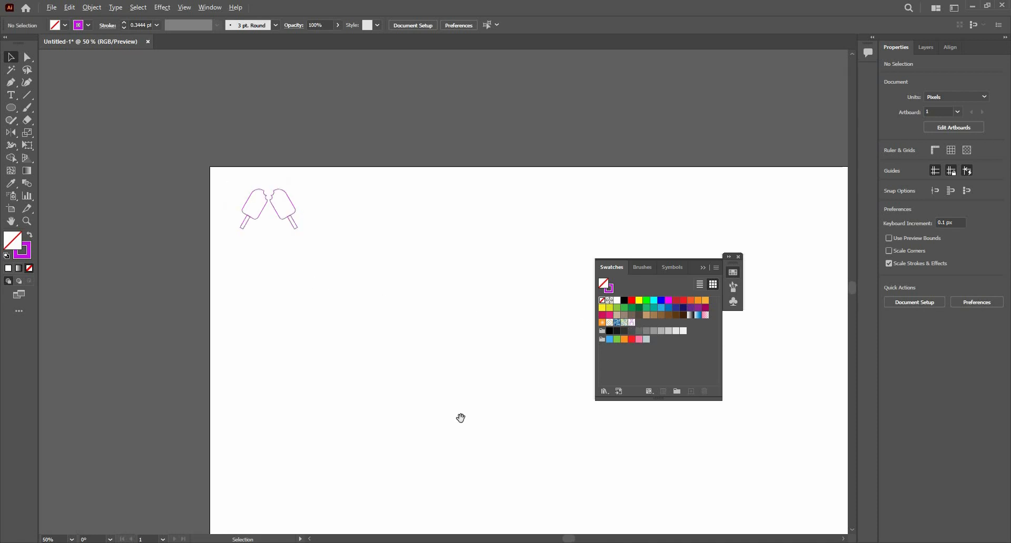
drag(460, 418, 359, 306)
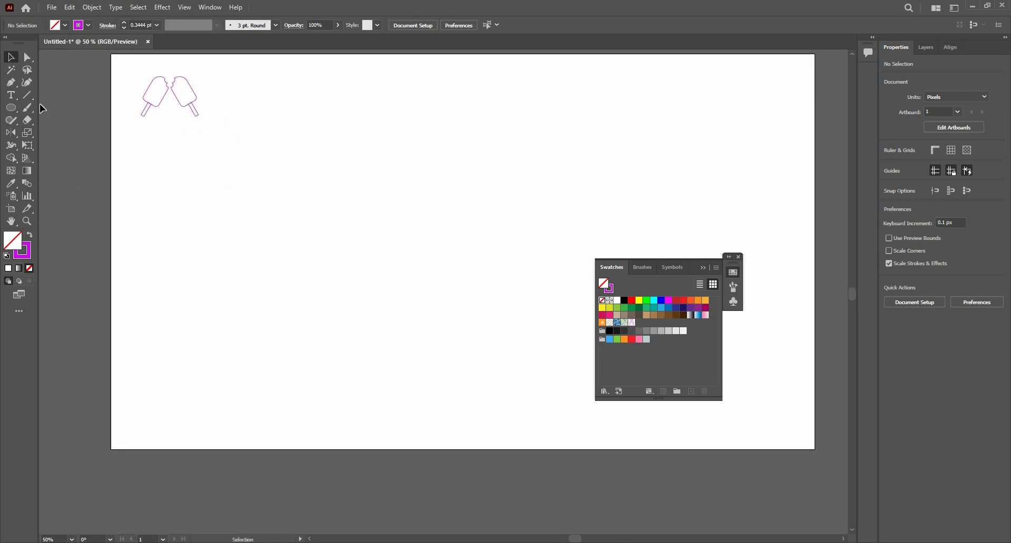
click(10, 107)
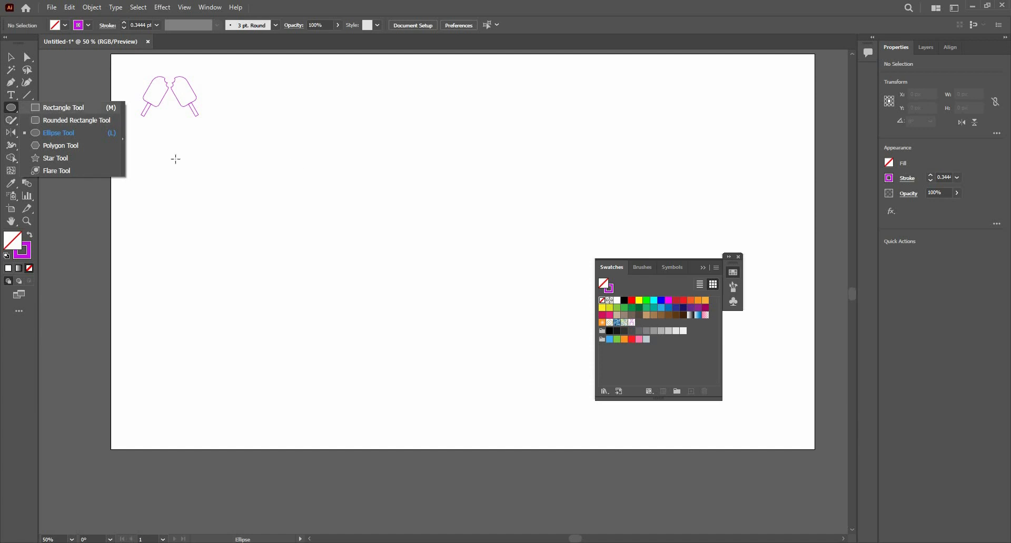
key(m)
drag(173, 159, 768, 422)
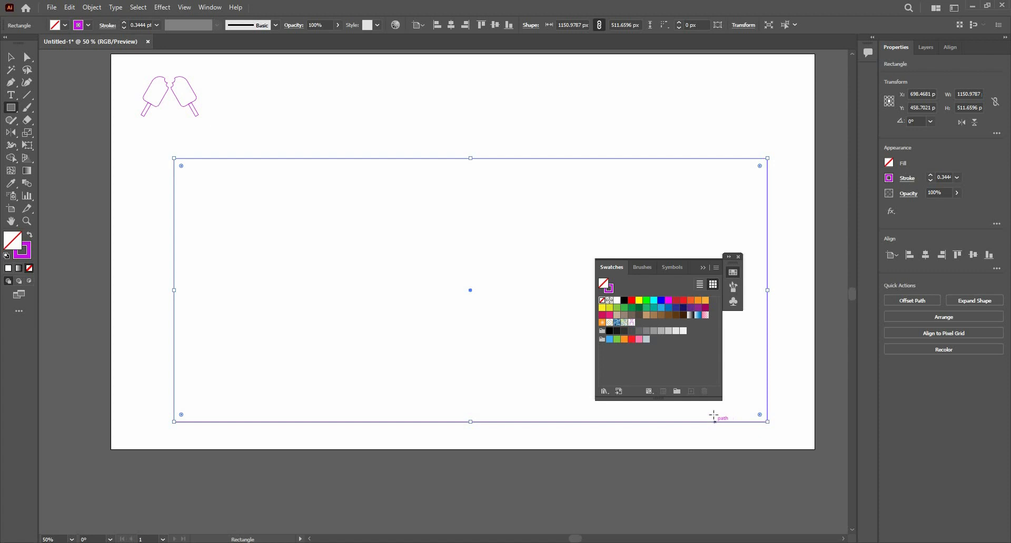
click(633, 325)
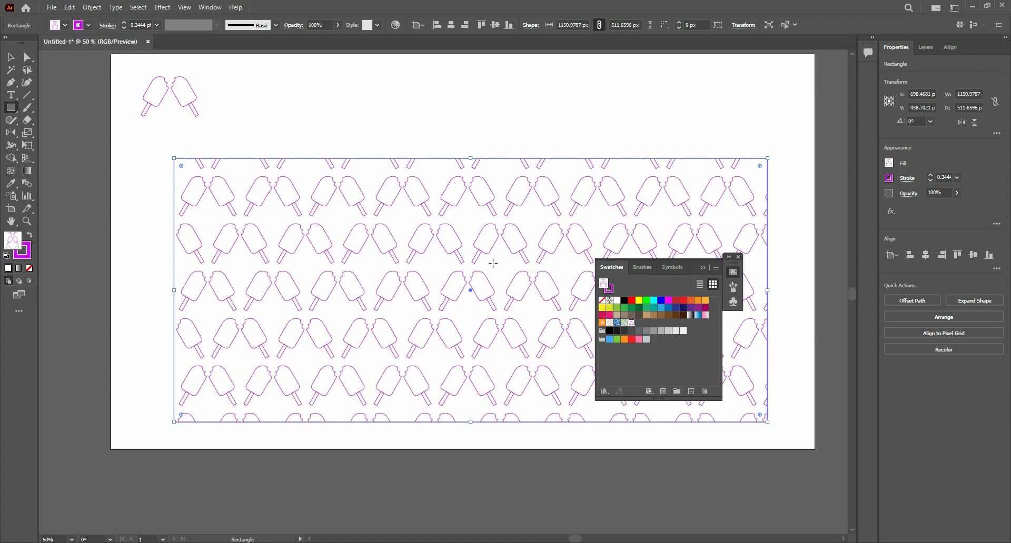
Move the pattern-filled rectangle up and stretch its top and bottom edges to a height of about 683 px
key(v)
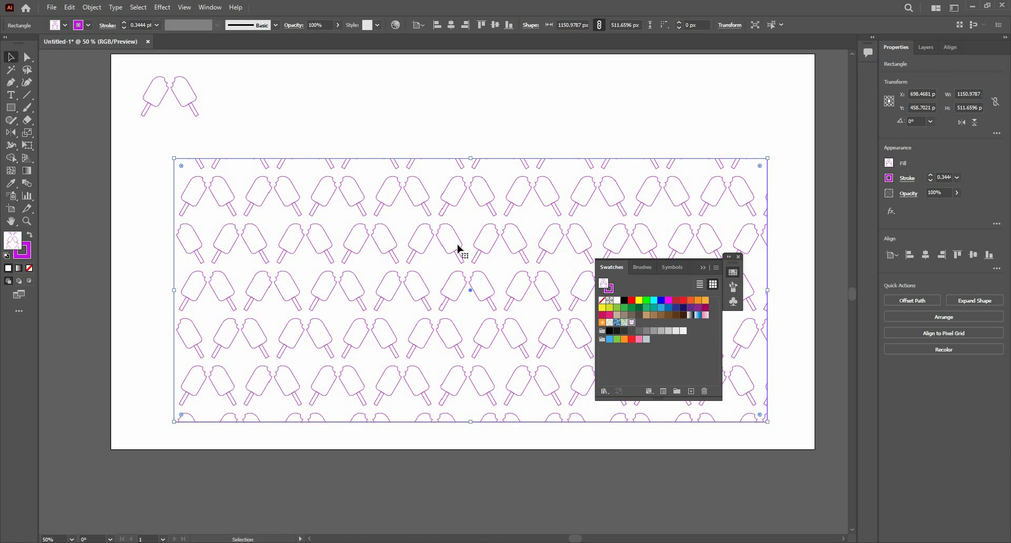
double_click(453, 252)
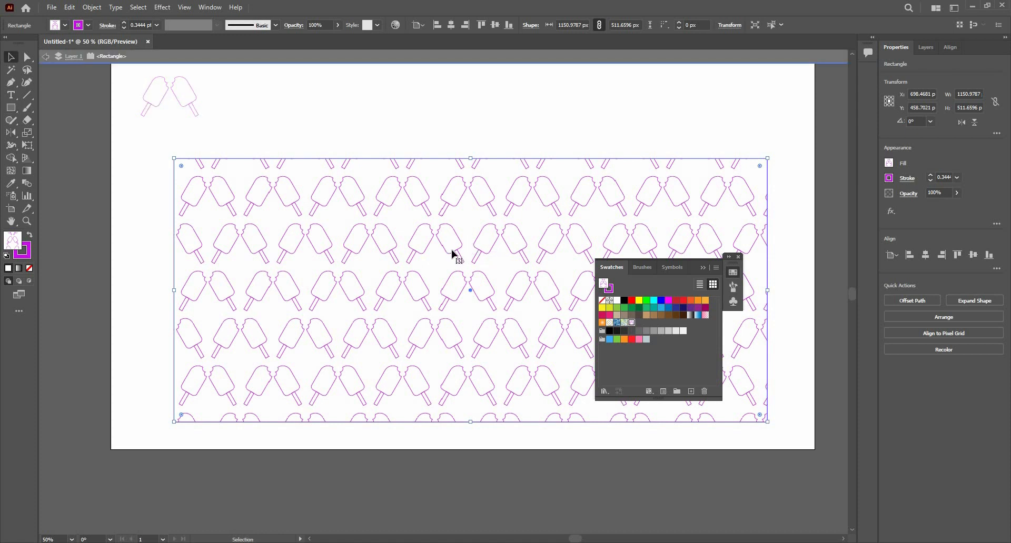
mouse_move(452, 252)
mouse_down()
mouse_move(444, 312)
mouse_move(464, 307)
mouse_move(483, 354)
mouse_move(380, 189)
mouse_move(501, 258)
mouse_move(440, 202)
mouse_move(435, 184)
mouse_move(458, 263)
mouse_up()
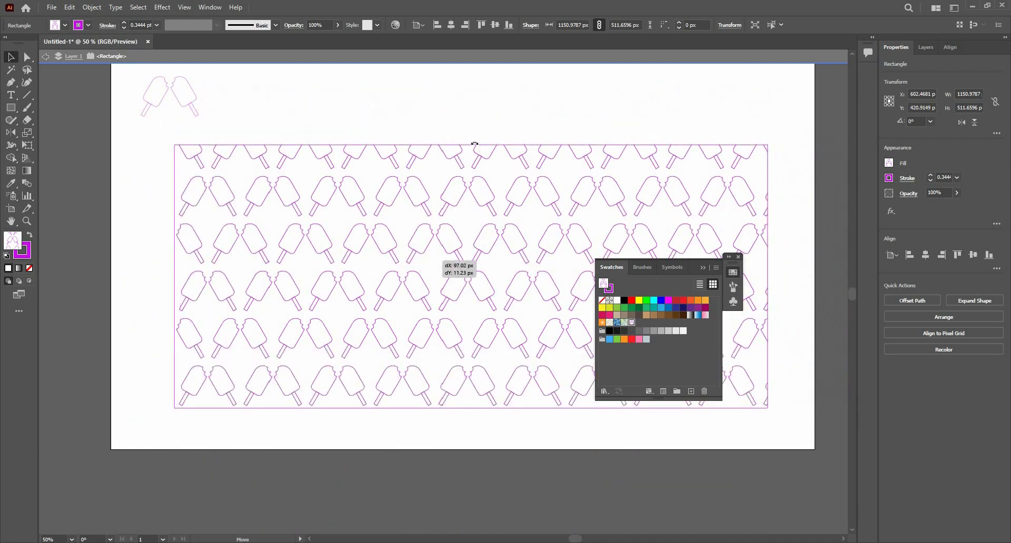
drag(474, 144, 474, 142)
mouse_move(467, 109)
mouse_down()
mouse_move(476, 103)
mouse_move(477, 142)
mouse_move(471, 104)
mouse_up()
drag(472, 409, 477, 456)
double_click(159, 327)
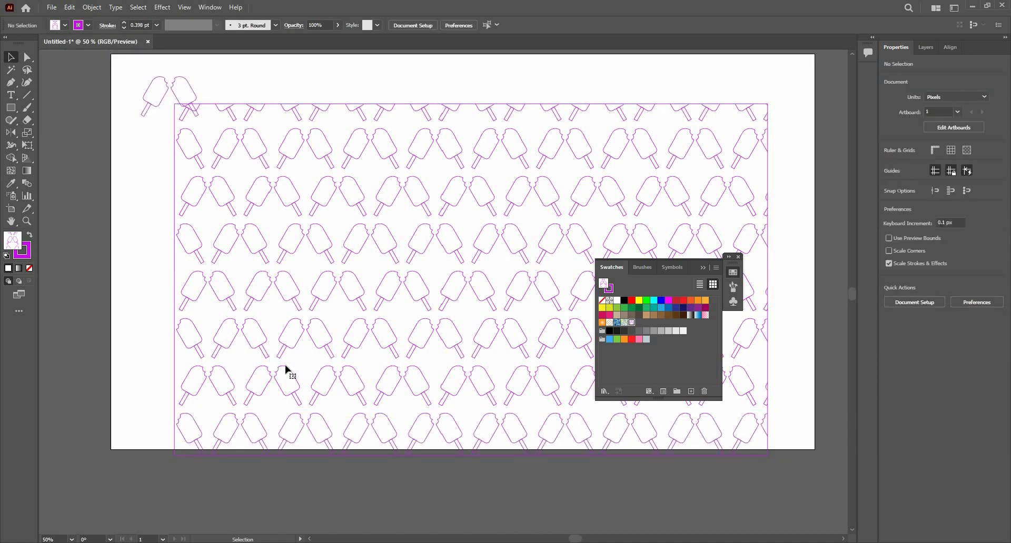
Shrink the pattern-filled rectangle to about 601 × 418 px
scroll(285, 367, down, 3)
click(332, 386)
drag(281, 370, 237, 340)
scroll(137, 300, up, 2)
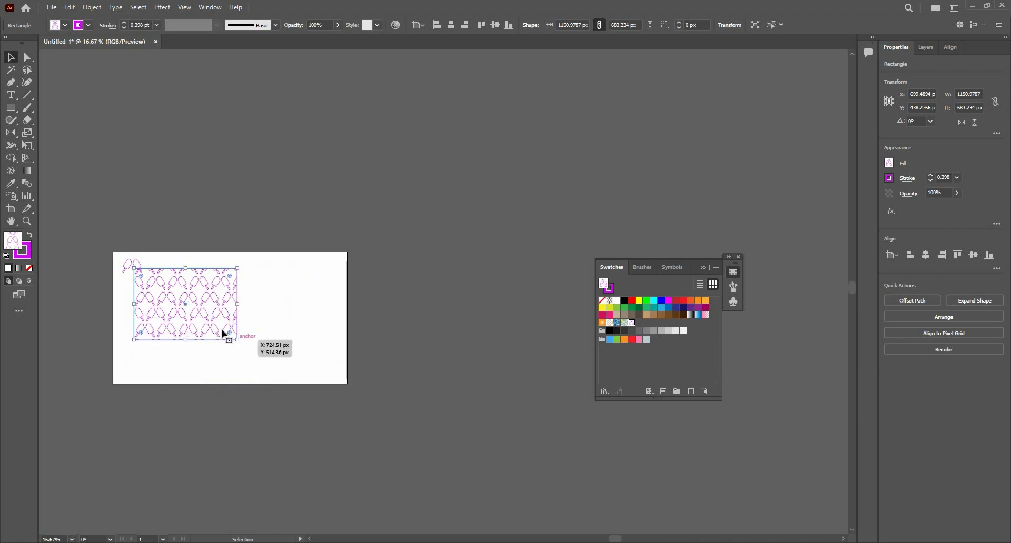
scroll(319, 314, down, 2)
scroll(343, 311, up, 2)
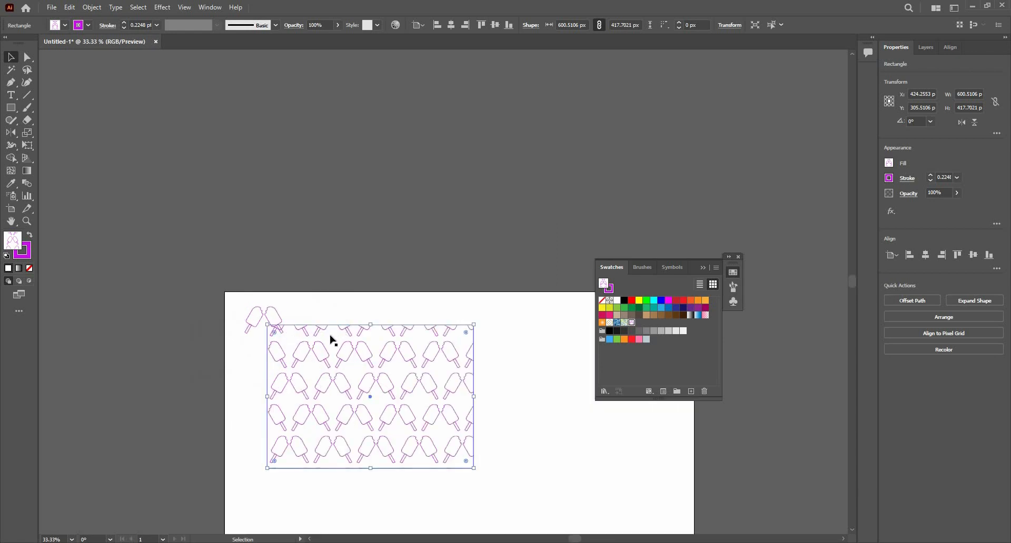
Move the pattern-filled rectangle clear of the popsicle pair and place it to the pair's right
click(331, 313)
drag(420, 461, 479, 515)
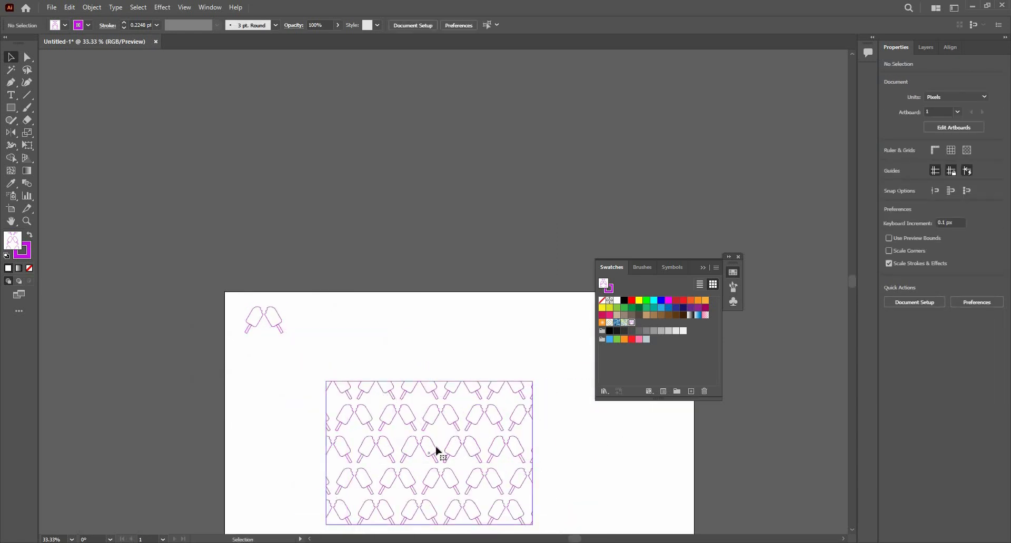
drag(438, 452, 429, 393)
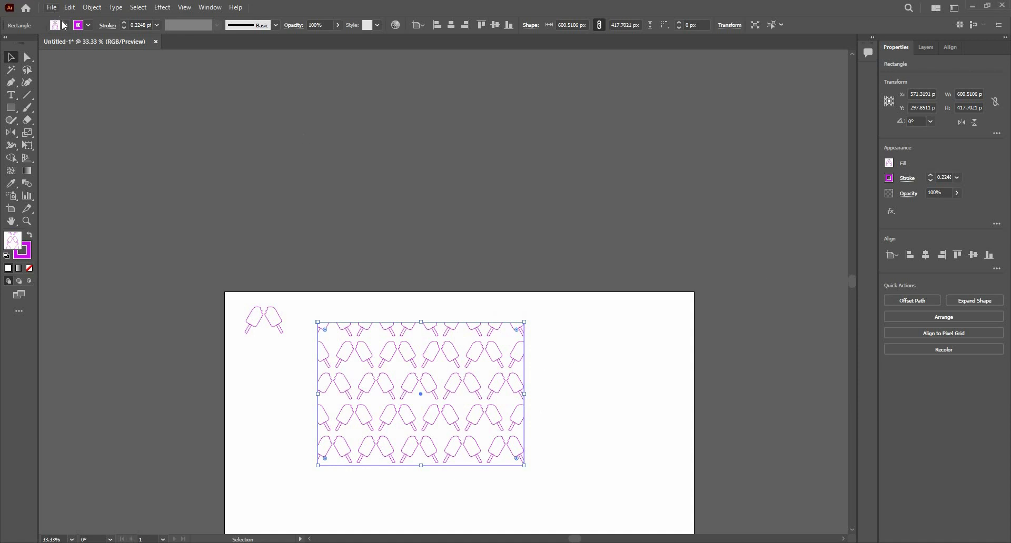
Create a new document from the Common 1366 × 768 px preset
click(51, 7)
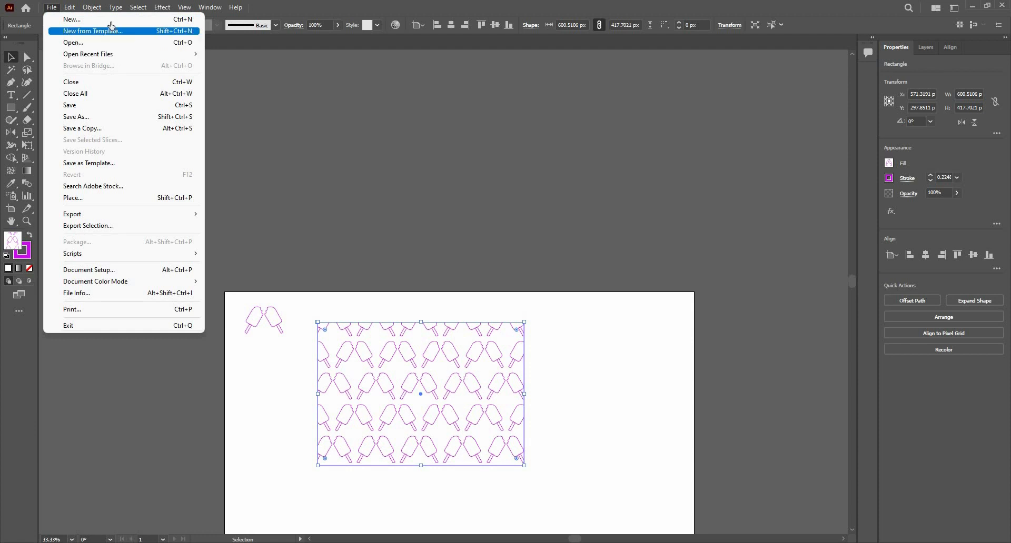
click(111, 20)
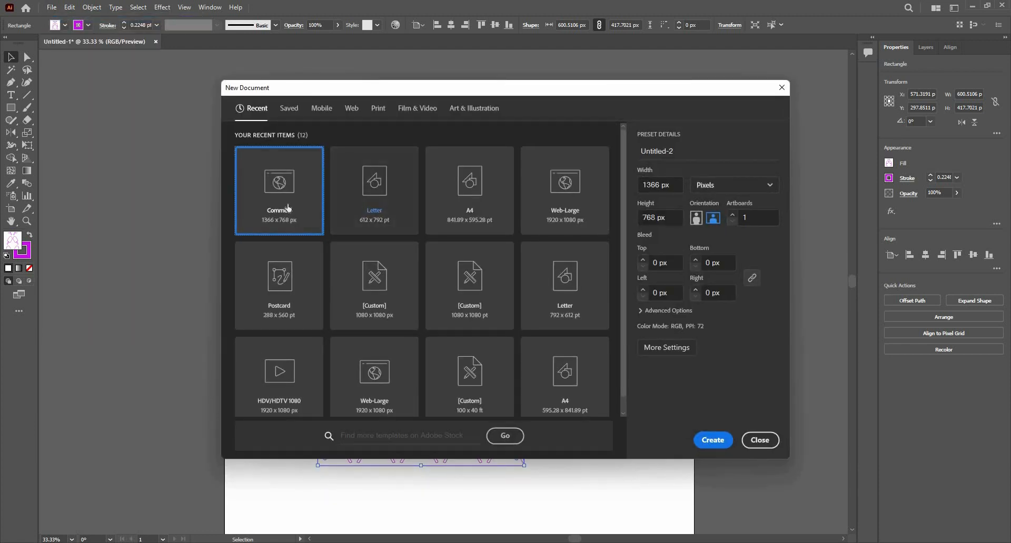
double_click(288, 208)
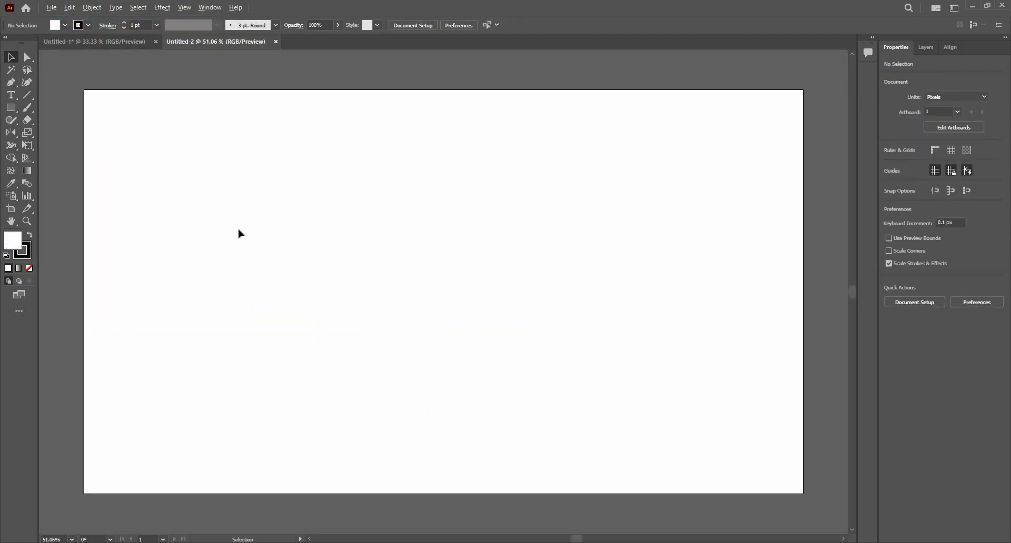
key(ctrl+equal)
key(ctrl+minus)
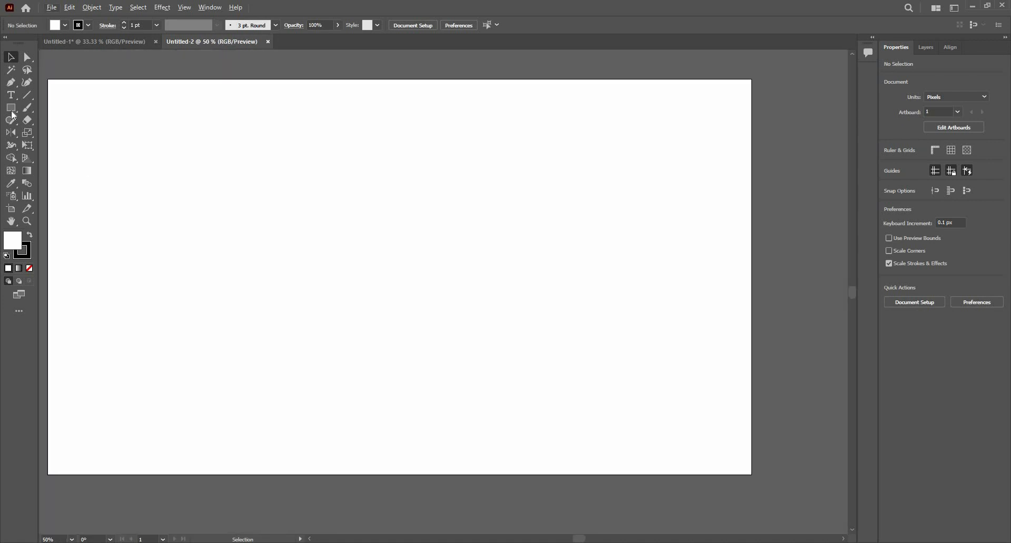
Draw a hexagon about 190 × 165 px and rotate it to 270° so a corner points upward
click(10, 107)
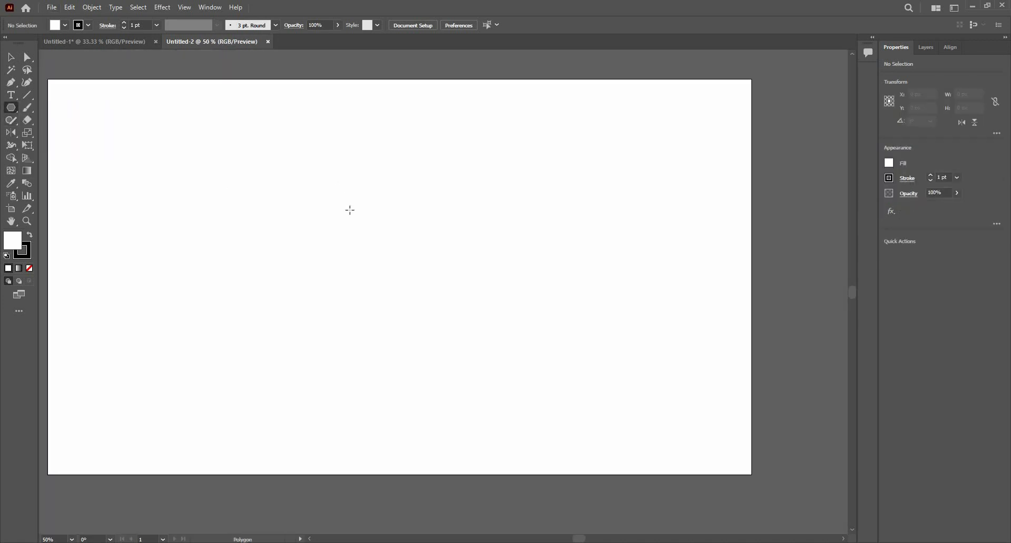
drag(338, 187, 341, 237)
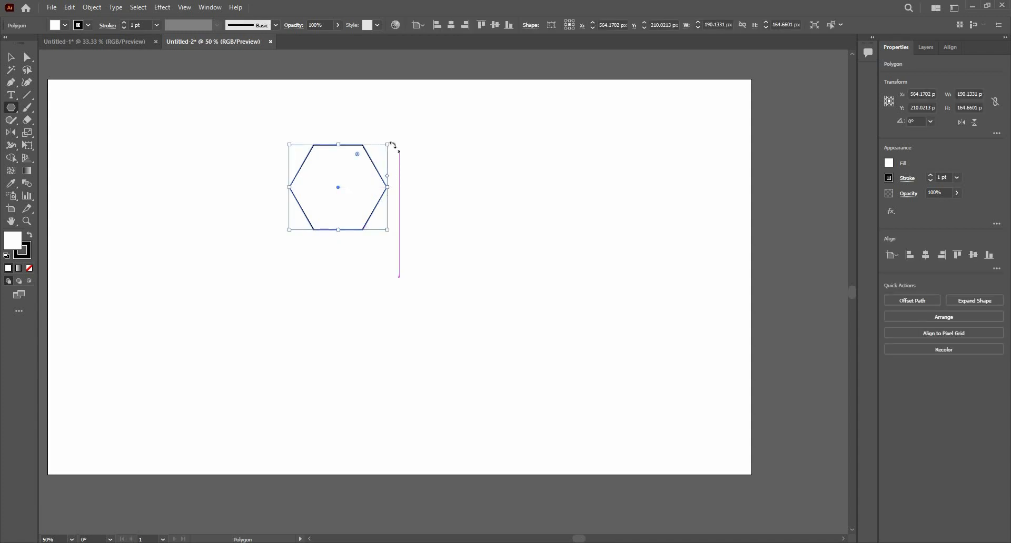
key(v)
drag(392, 144, 386, 230)
drag(368, 164, 368, 160)
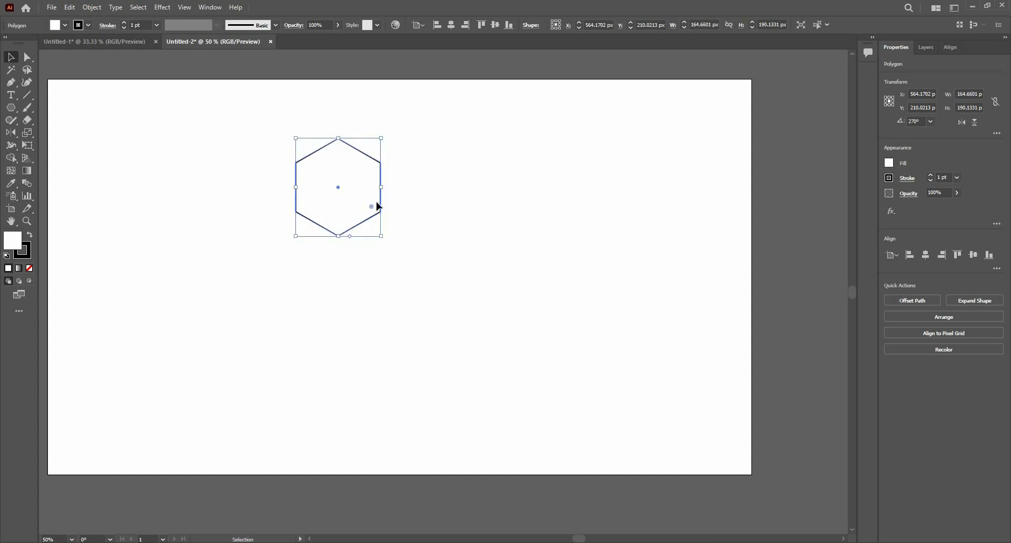
Center the hexagon horizontally and vertically on the artboard
drag(377, 206, 416, 209)
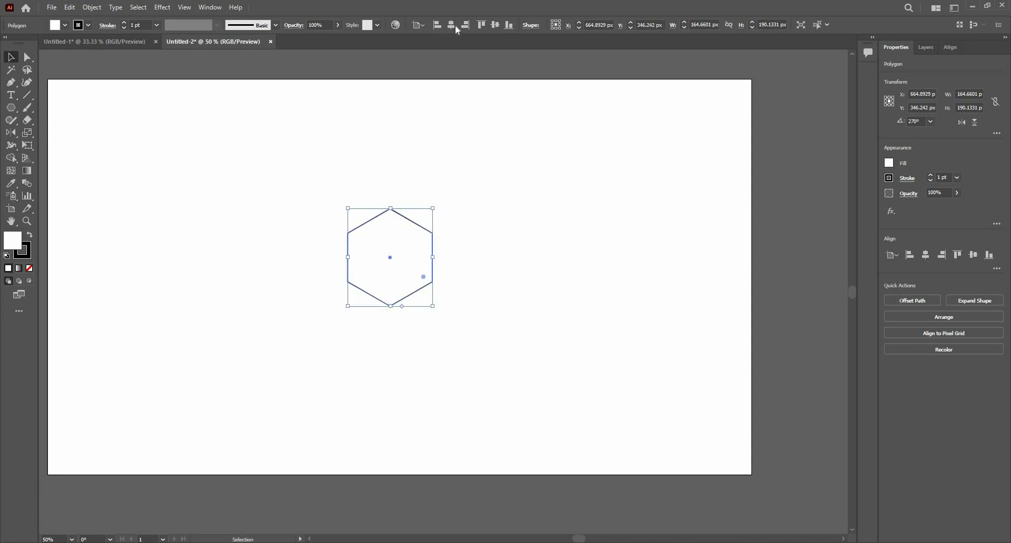
click(451, 25)
click(495, 25)
click(162, 213)
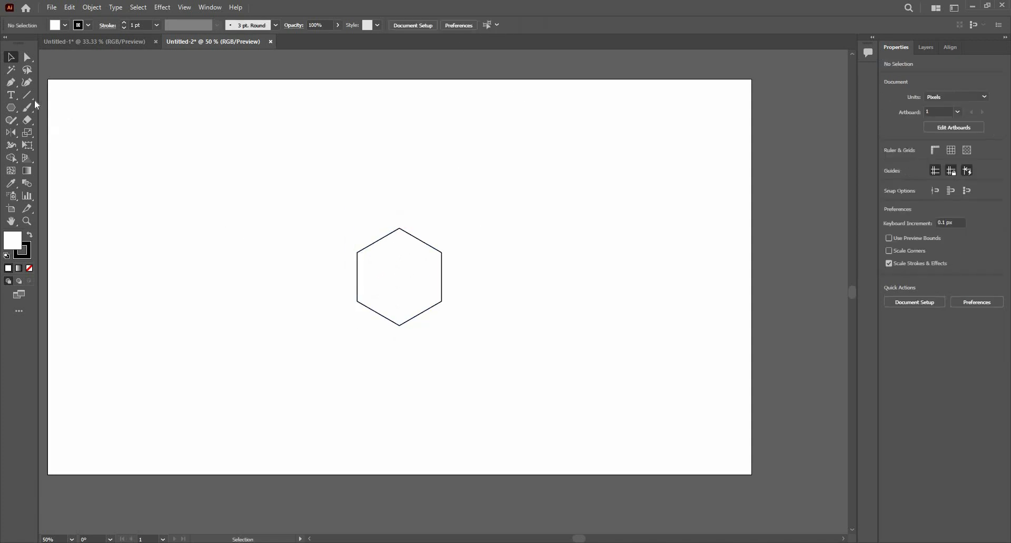
Draw a vertical line about 238 px long through the hexagon's upper and lower corners
key(backslash)
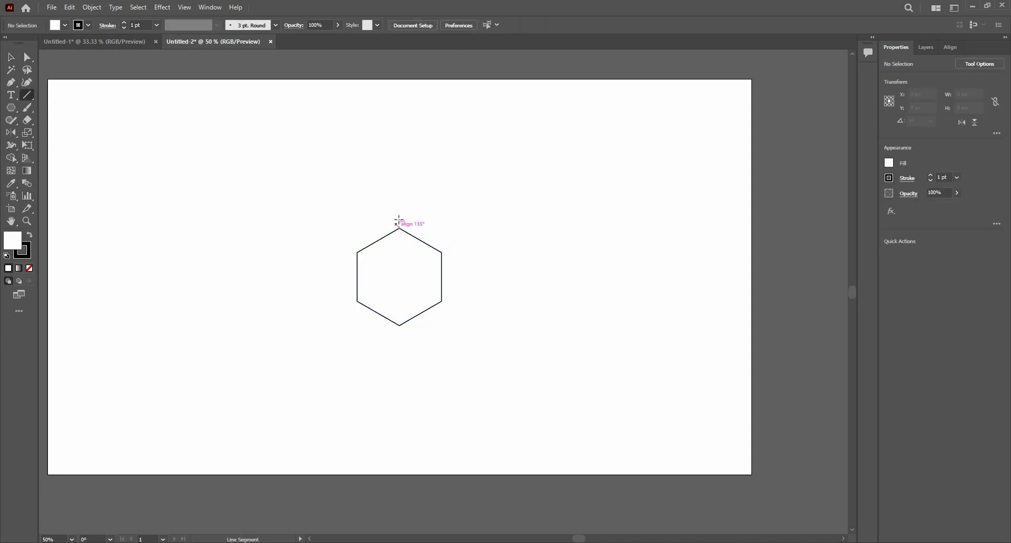
drag(399, 218, 399, 341)
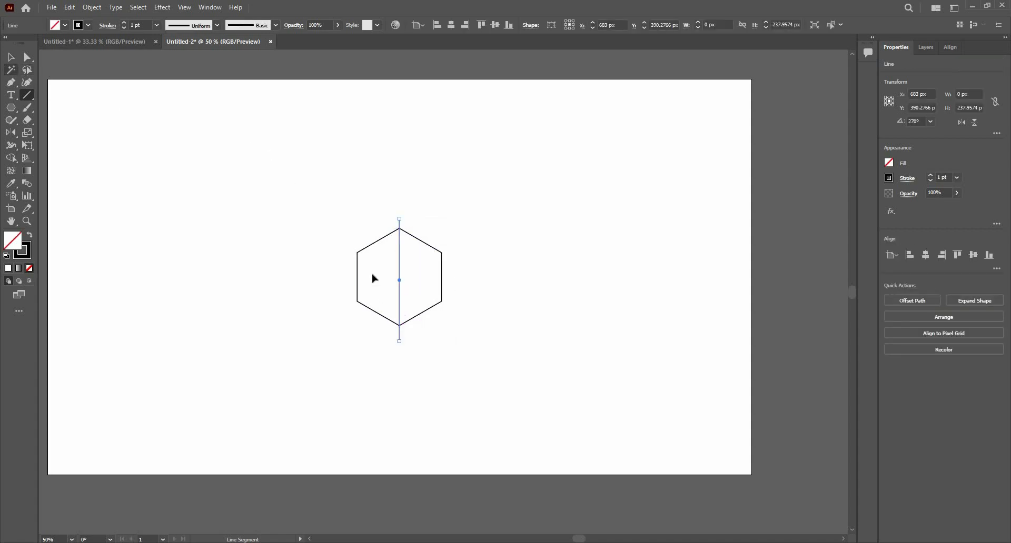
Split the hexagon into two halves along the line with Shape Builder and remove the overhanging line ends
key(v)
drag(264, 153, 460, 368)
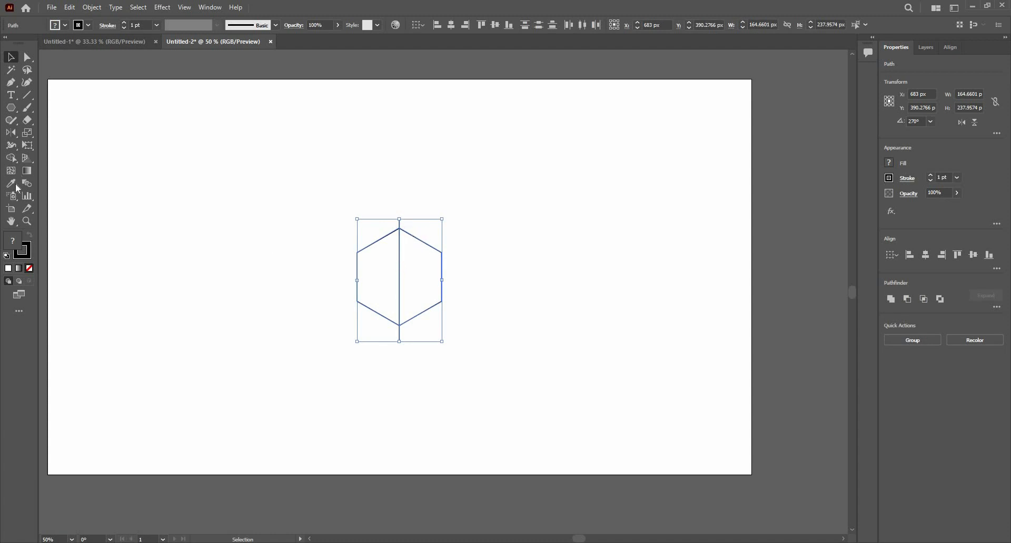
click(11, 158)
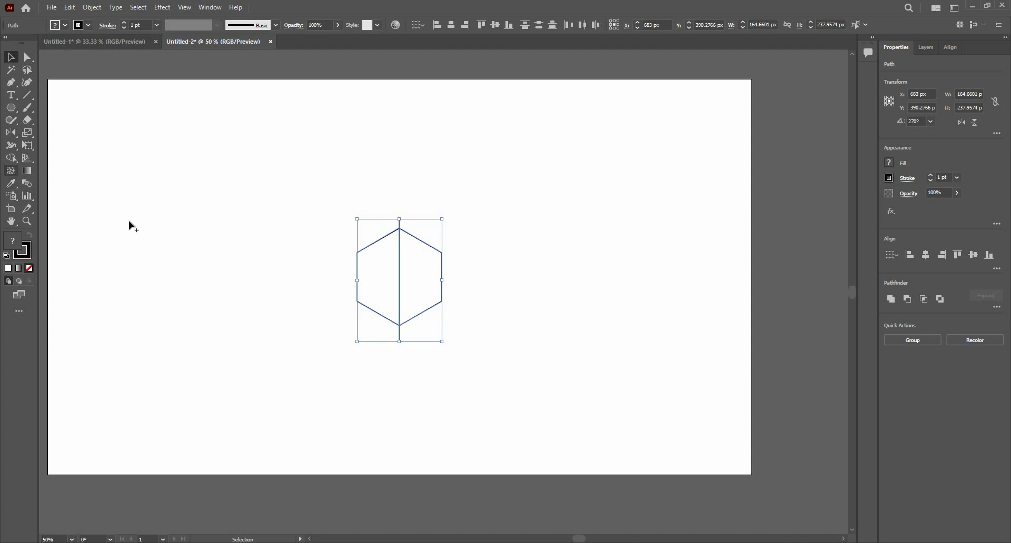
click(380, 277)
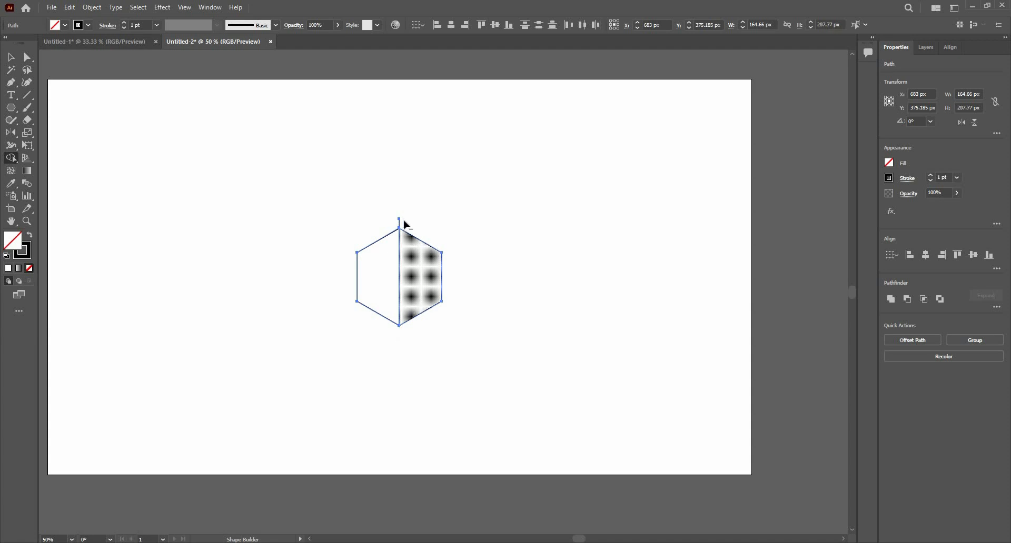
drag(404, 221, 395, 220)
key(v)
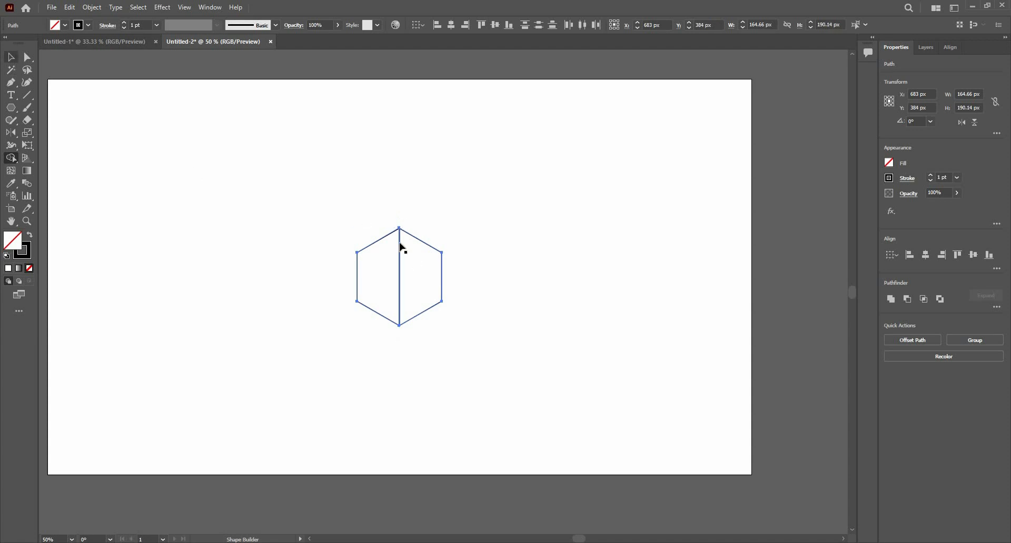
click(423, 328)
key(ctrl+a)
click(430, 279)
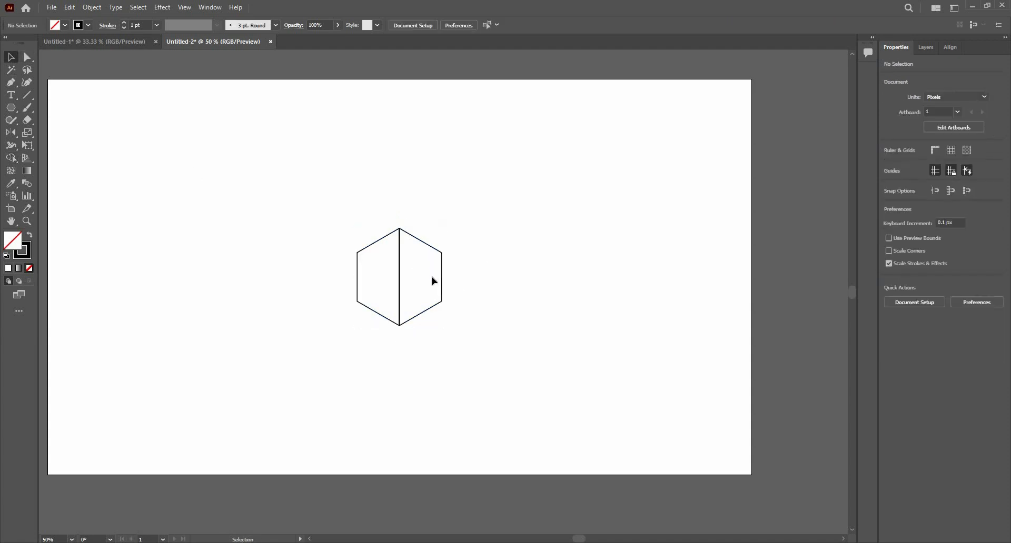
click(430, 246)
drag(450, 257, 450, 254)
key(ctrl+z)
Group the two hexagon halves
drag(440, 196, 338, 368)
key(a)
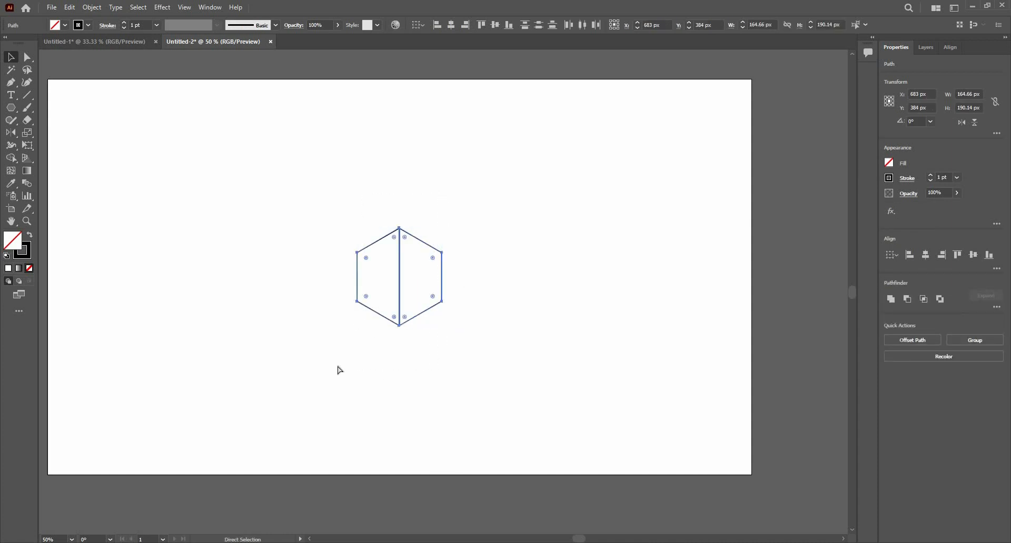
key(ctrl+g)
key(v)
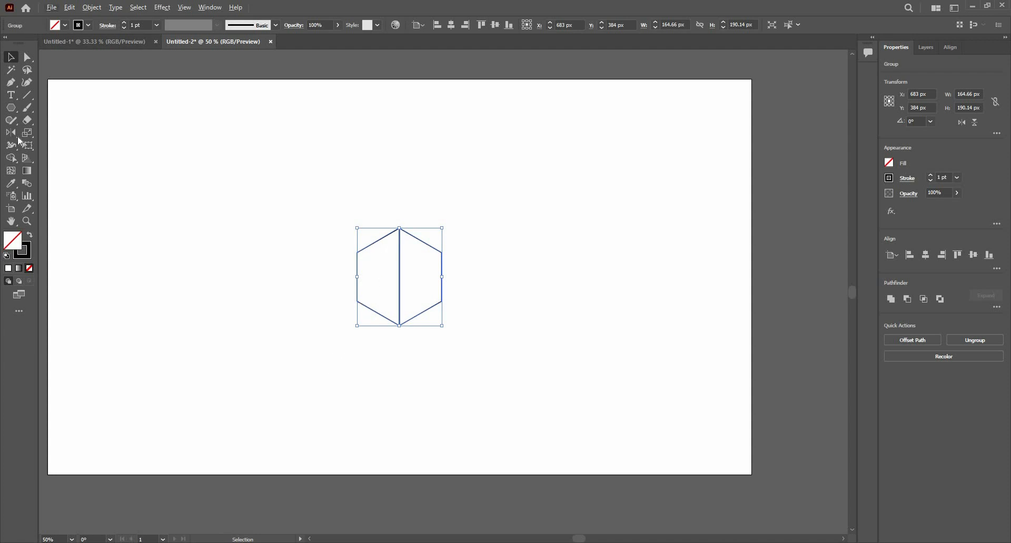
Rotate a copy of the hexagon group 120° about its upper corner and repeat the transformation for a third hexagon
drag(17, 138, 50, 132)
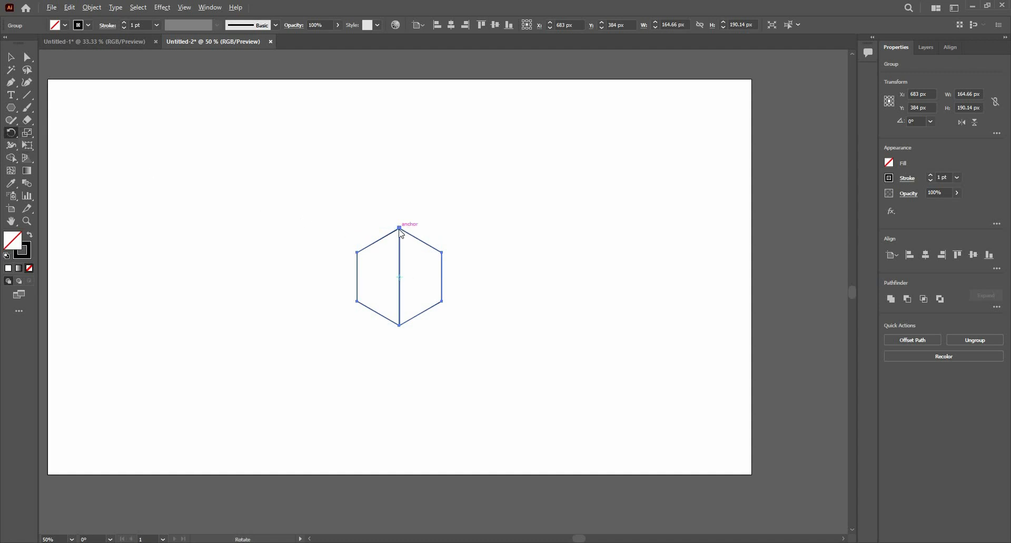
alt+click(400, 232)
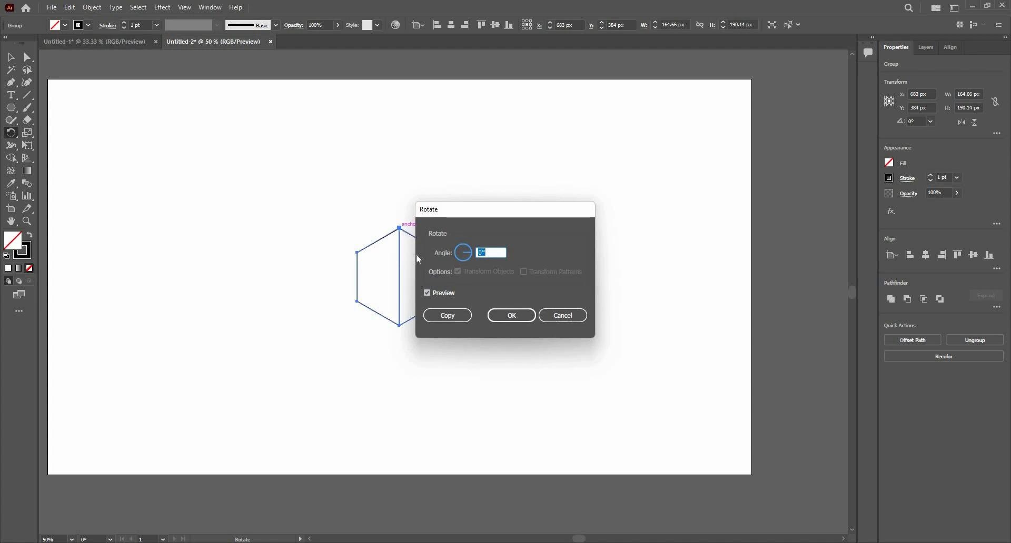
click(447, 254)
text(120)
click(464, 319)
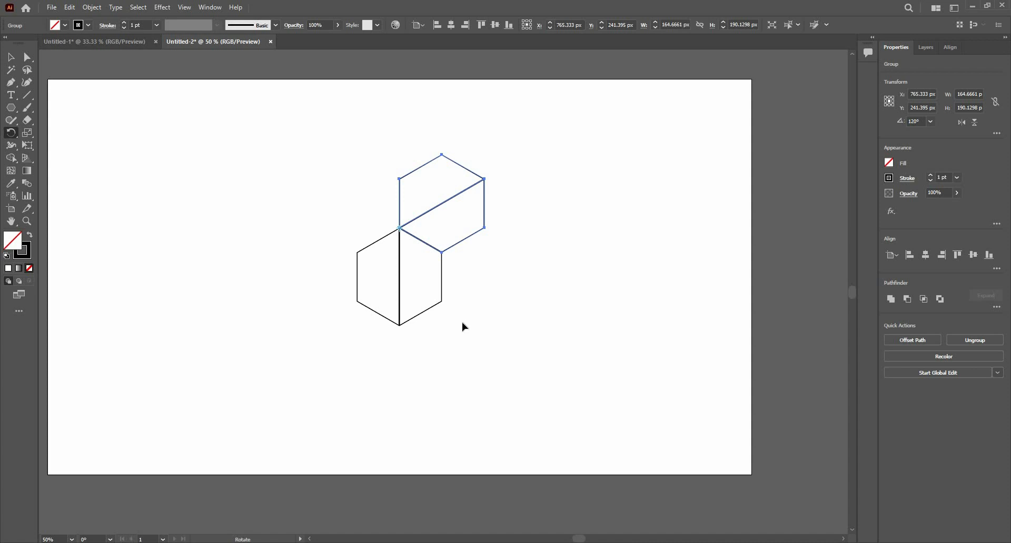
key(ctrl+d)
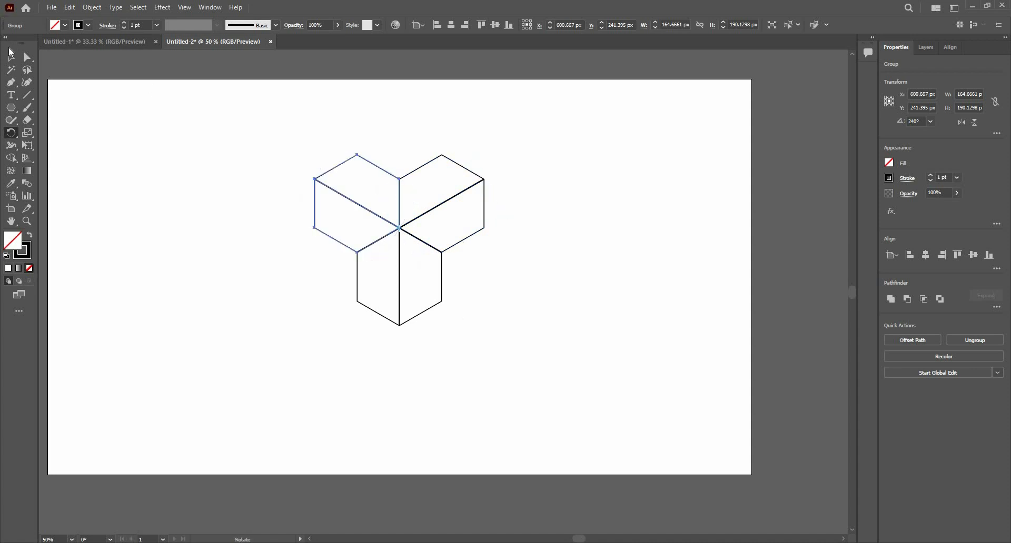
key(v)
click(112, 145)
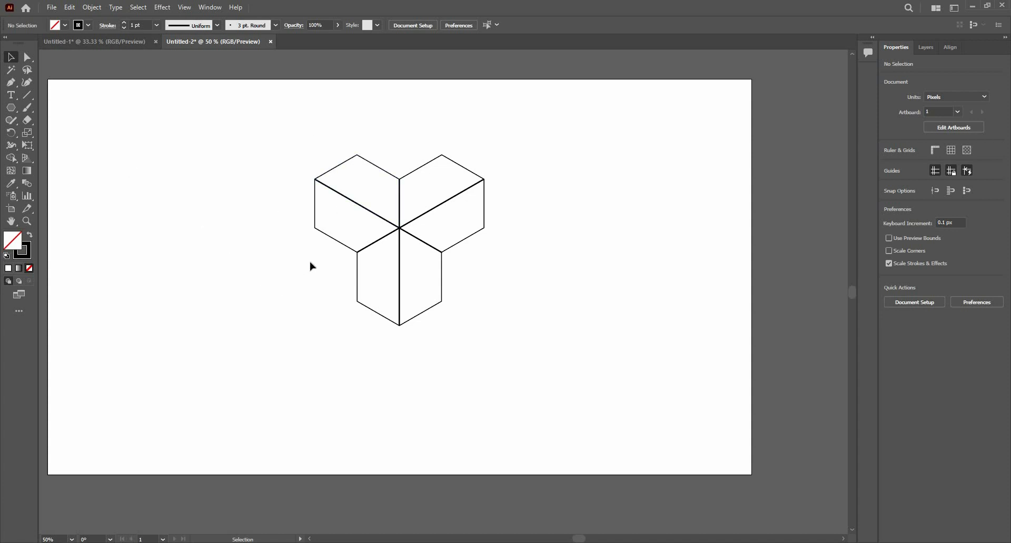
Ungroup the two upper hexagons and the lower hexagon into separate halves
drag(262, 262, 356, 285)
drag(276, 124, 543, 377)
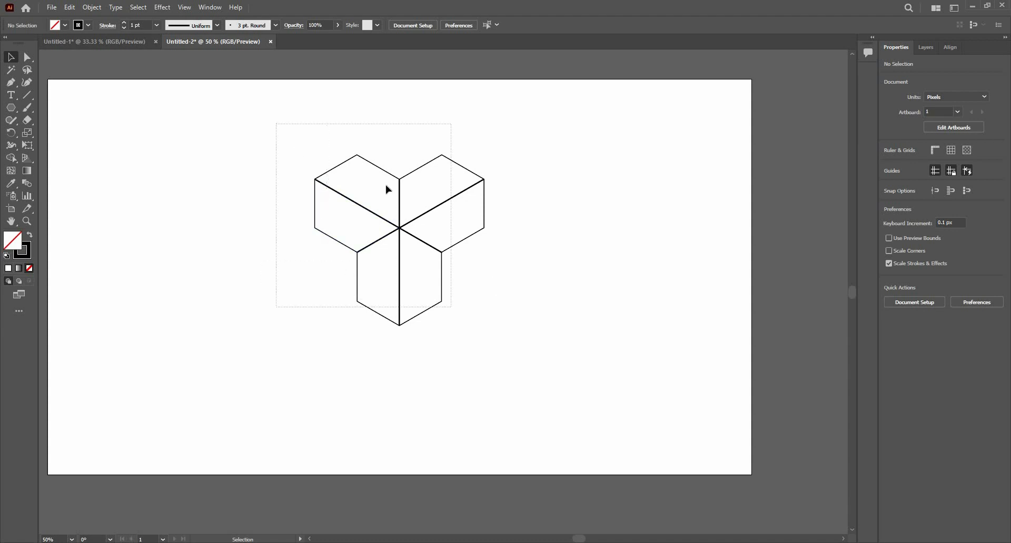
drag(370, 124, 407, 191)
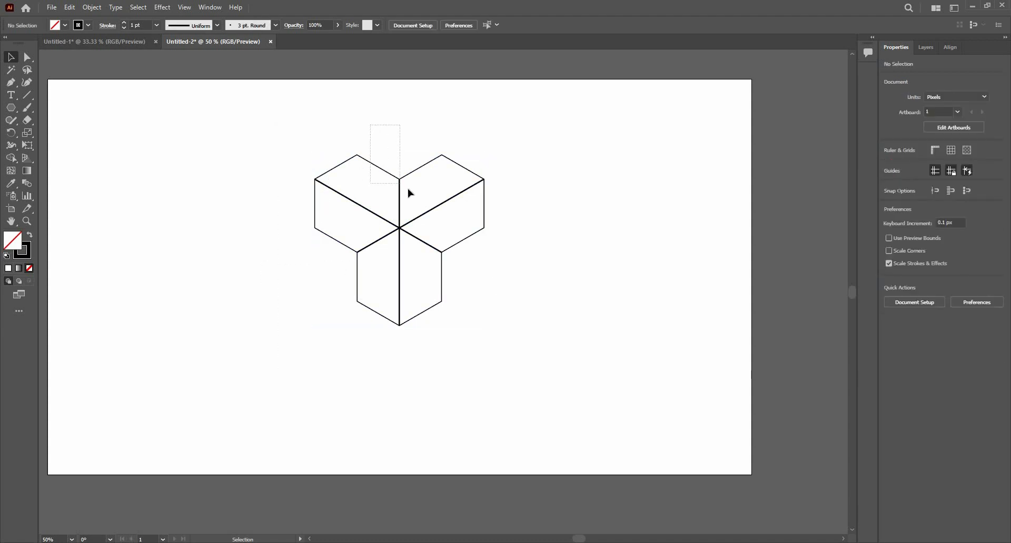
right_click(454, 196)
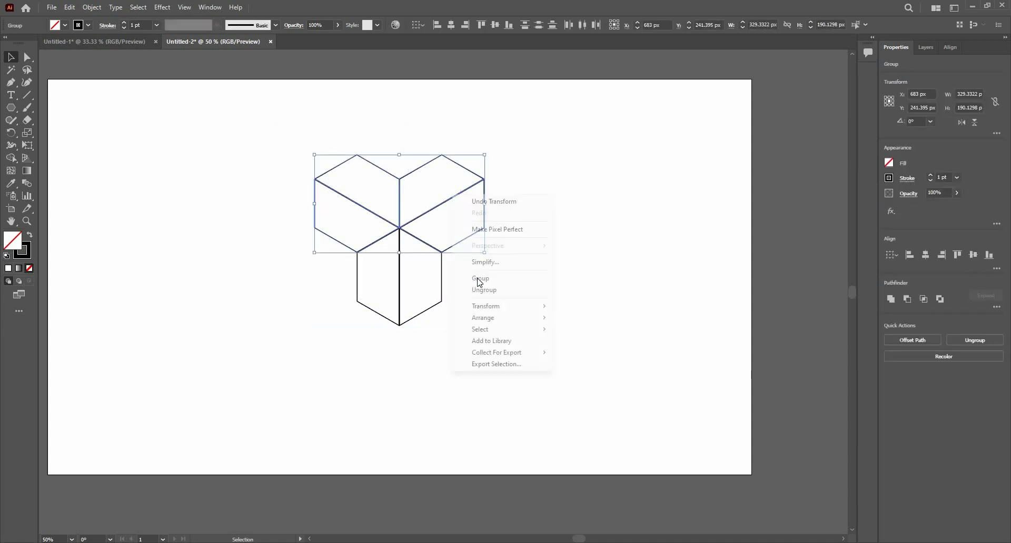
click(360, 238)
click(344, 244)
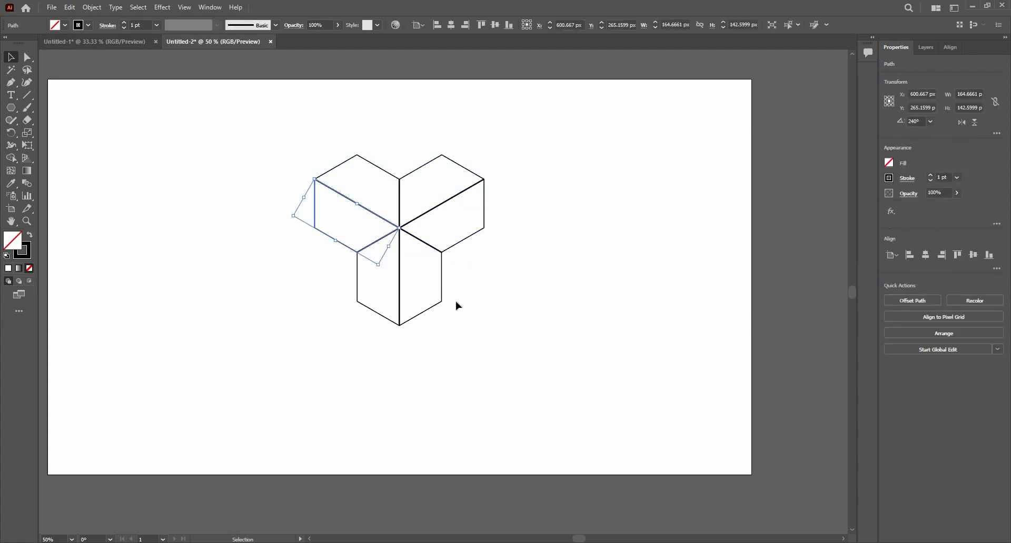
click(437, 305)
right_click(436, 304)
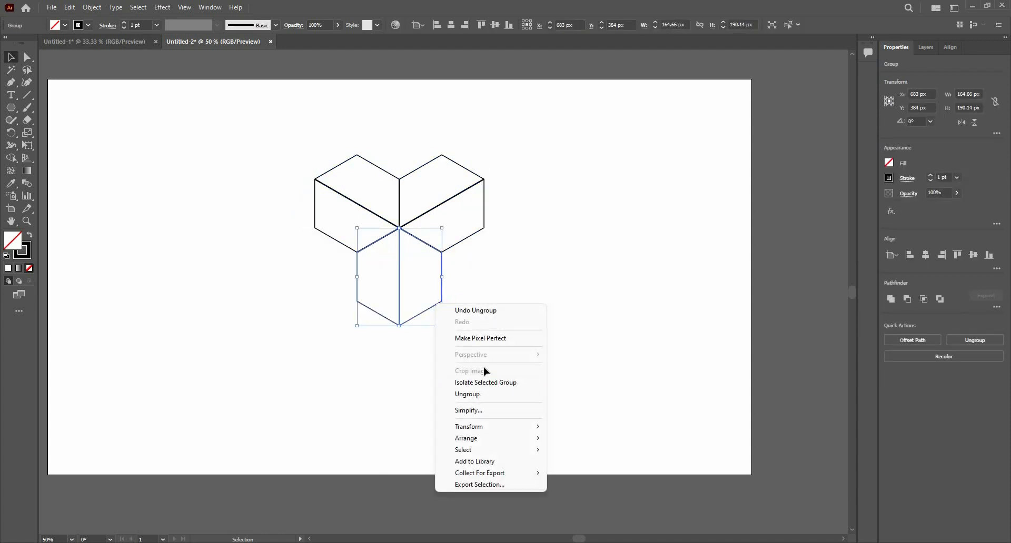
click(467, 394)
click(441, 146)
Fill the upper halves of the two upper hexagons with light red FF6C6C
scroll(436, 159, up, 1)
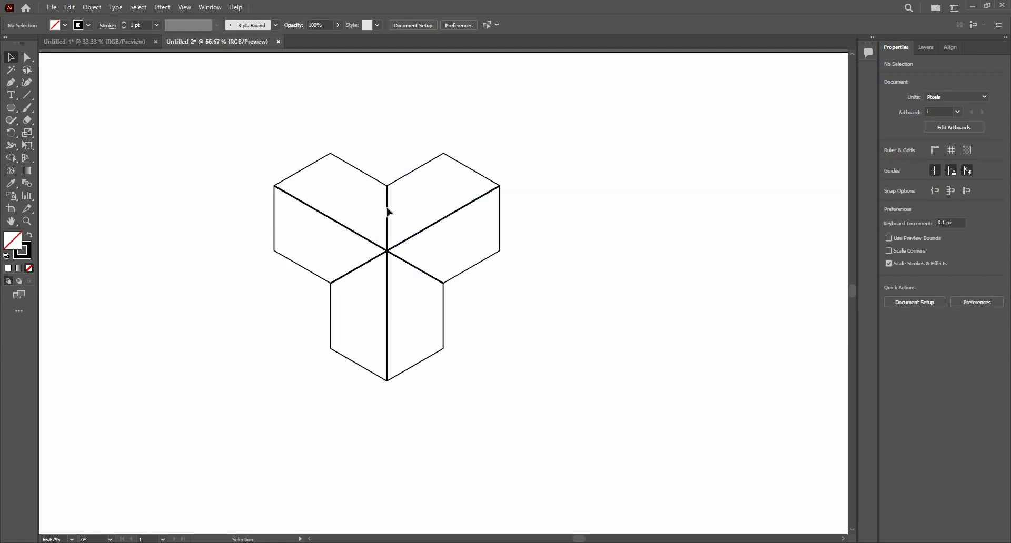
drag(387, 209, 406, 264)
drag(377, 196, 418, 255)
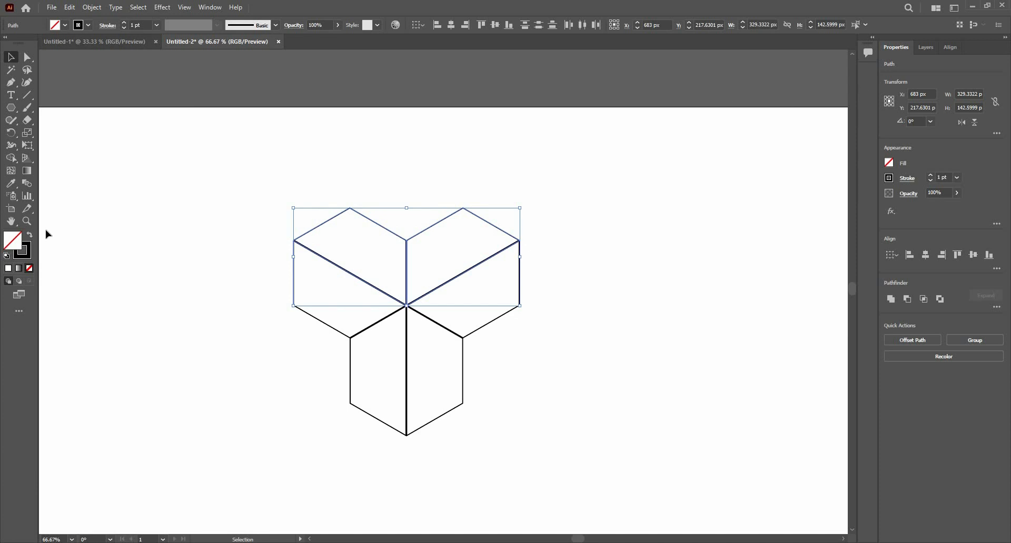
double_click(21, 241)
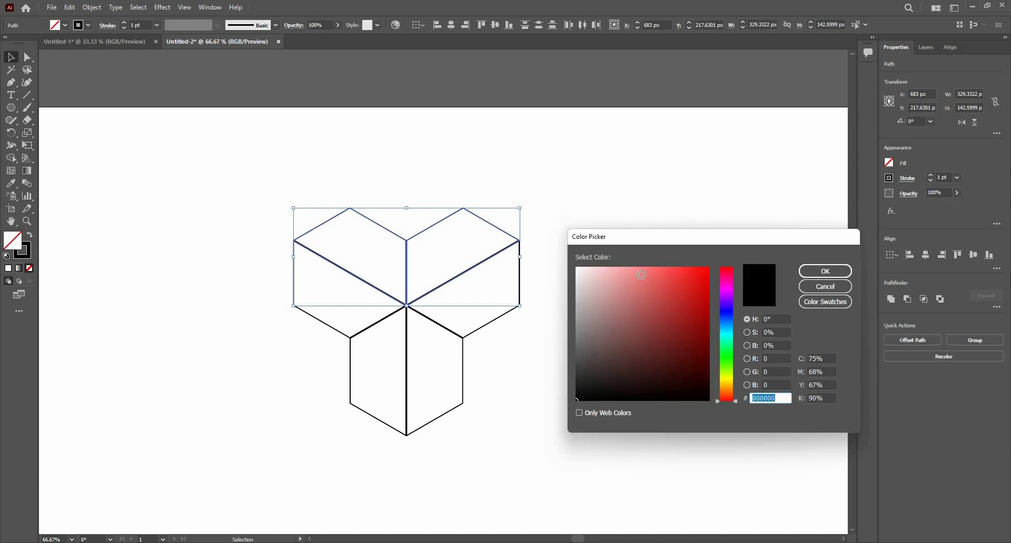
click(637, 272)
click(648, 272)
click(674, 267)
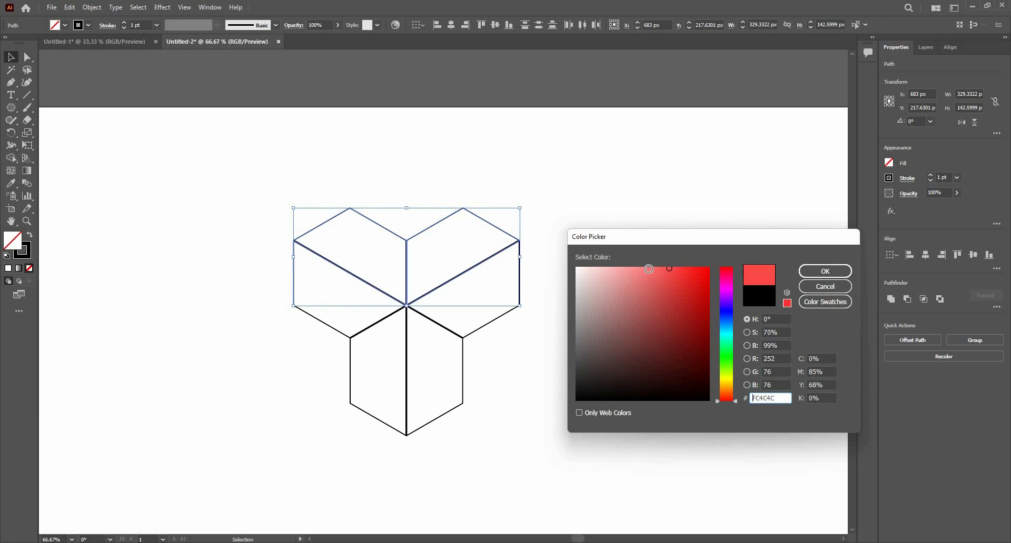
click(653, 267)
click(815, 272)
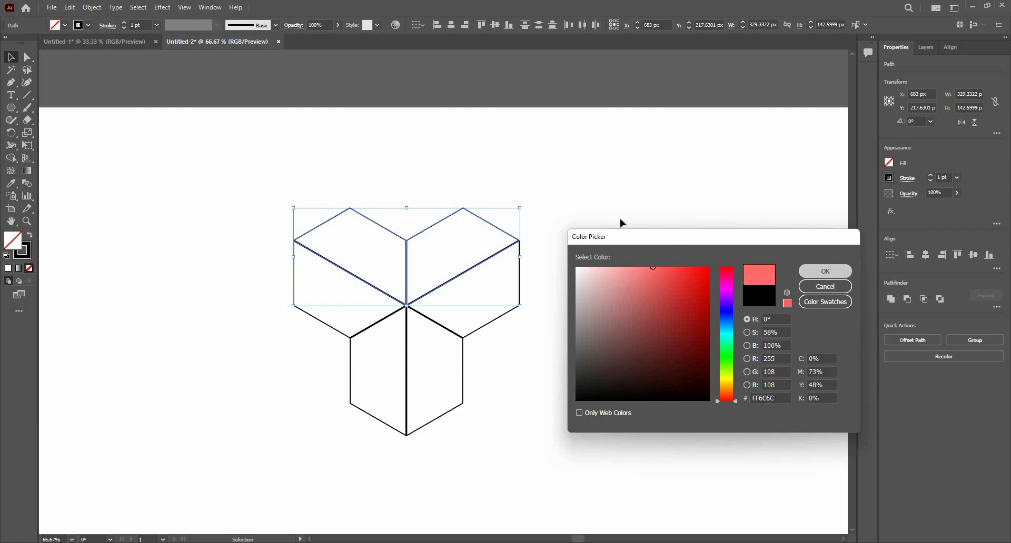
click(259, 253)
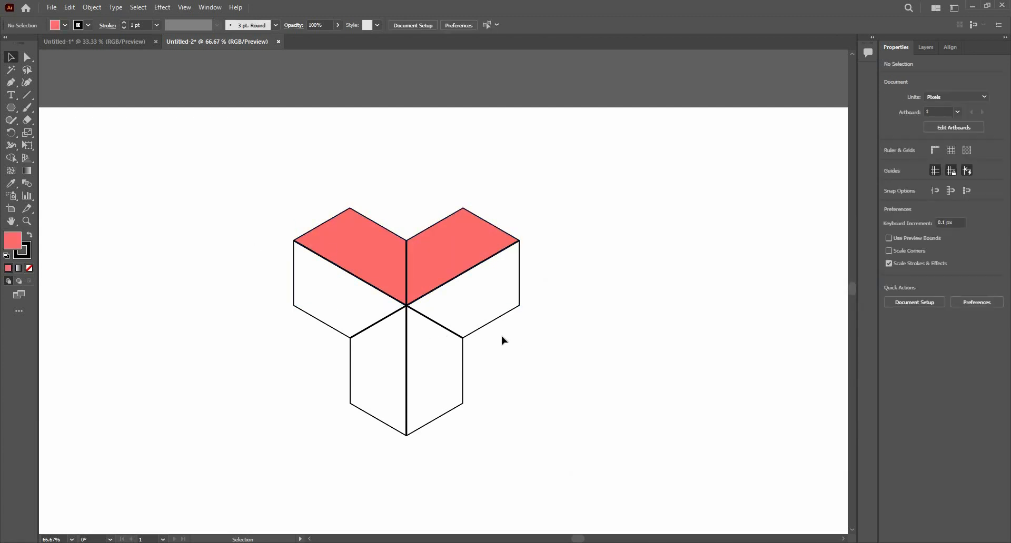
Fill the right hexagon's lower half and the lower hexagon's right half with red FF3F58
drag(521, 343, 449, 336)
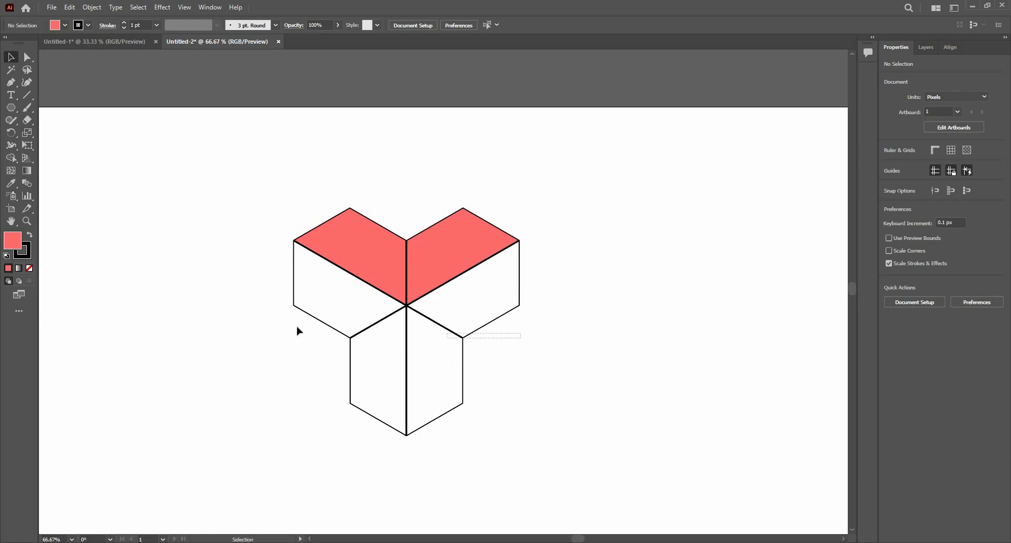
click(9, 269)
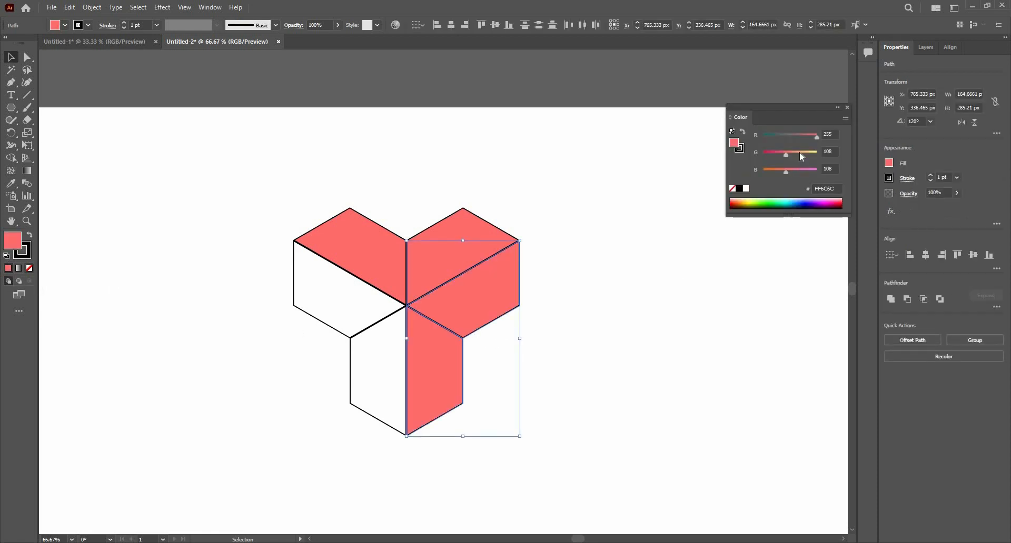
click(800, 136)
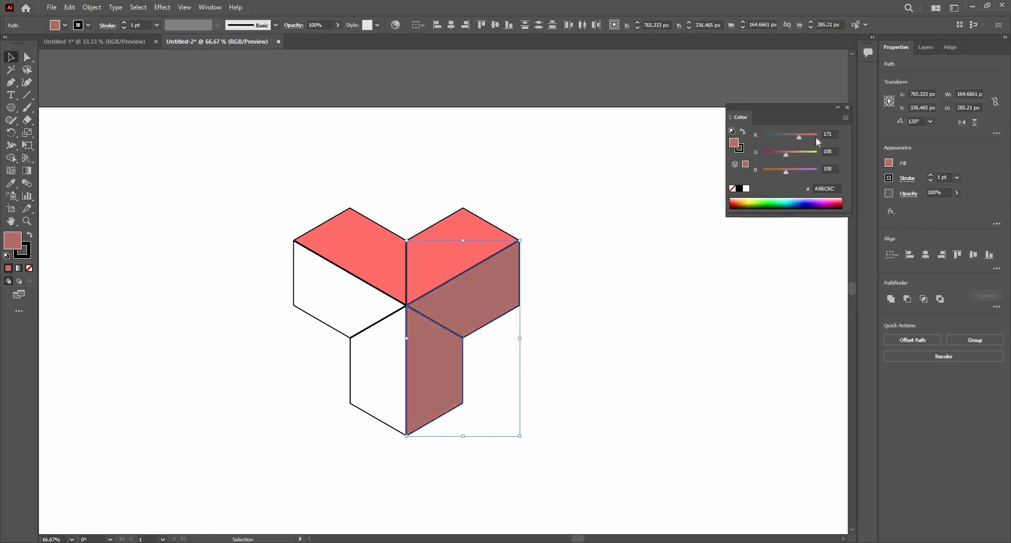
click(817, 137)
click(776, 156)
click(781, 170)
Fill the left hexagon's lower half and the lower hexagon's left half with dark red, C 0, M 88.95, Y 56.26, K 47
drag(269, 335, 369, 316)
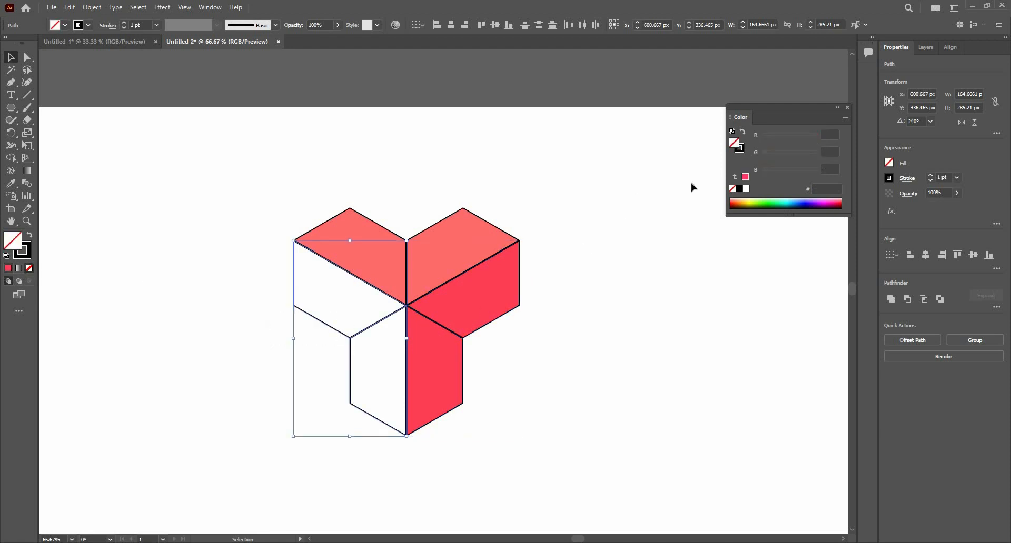
click(745, 177)
click(845, 119)
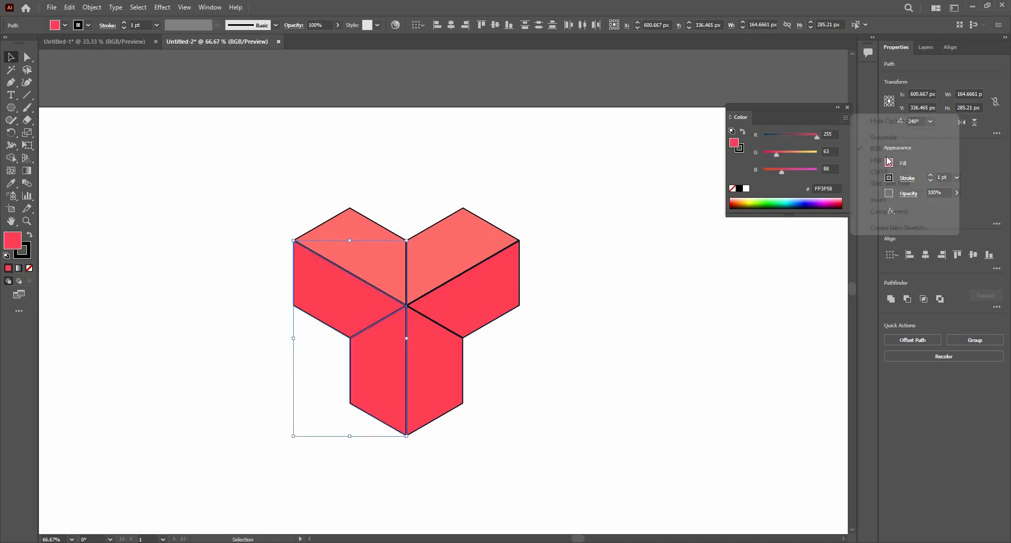
click(886, 172)
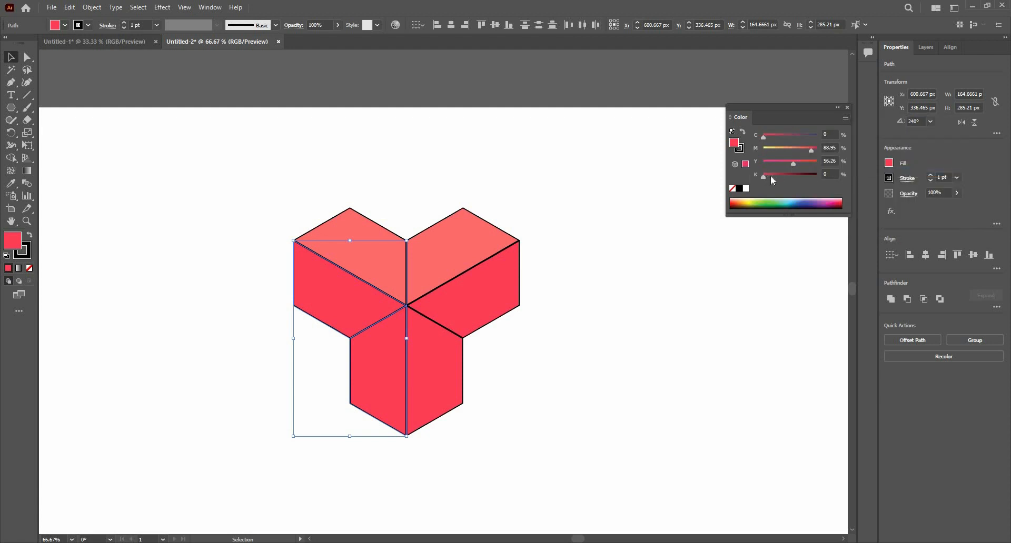
click(791, 176)
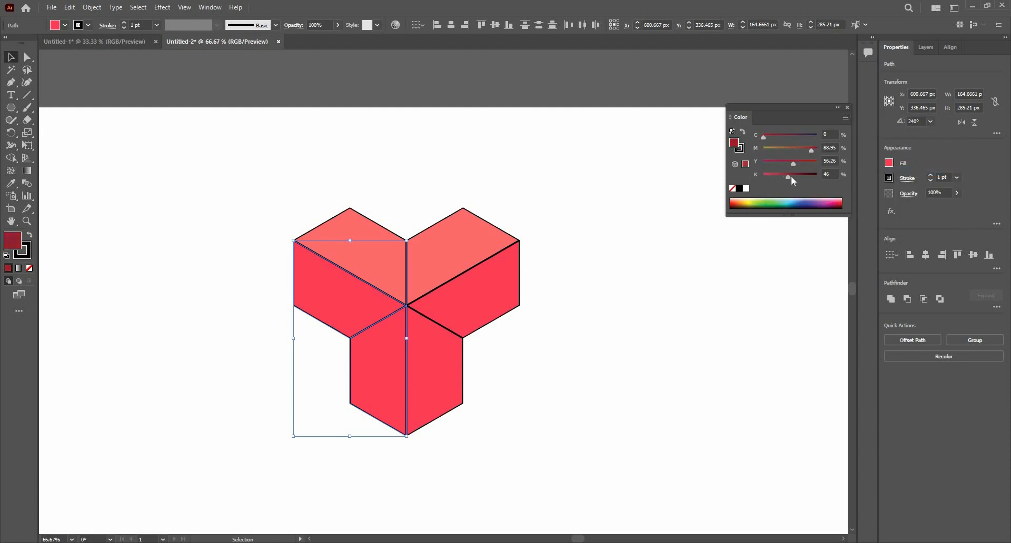
click(237, 185)
Remove the black stroke from all six faces of the motif and close the color controls
drag(236, 181, 548, 424)
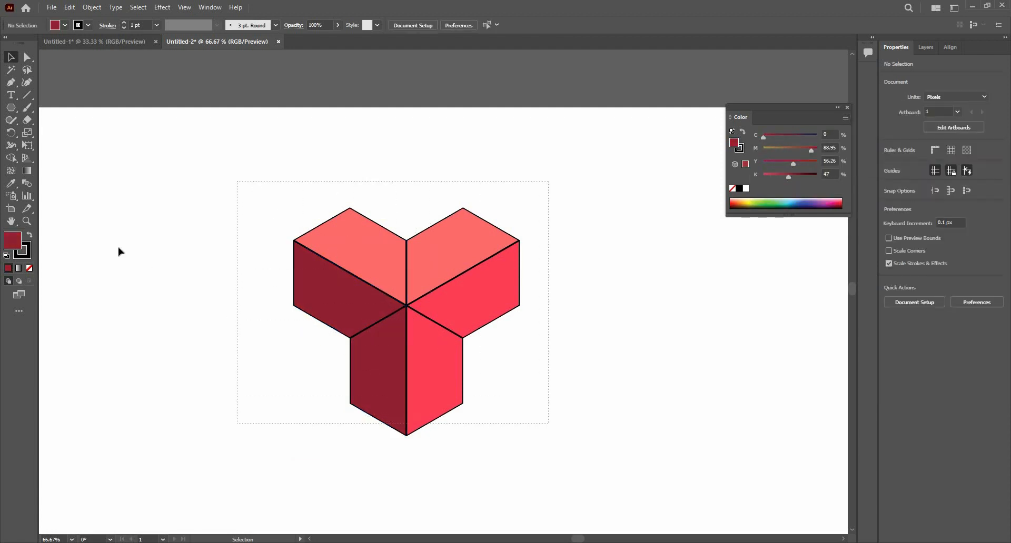
key(x)
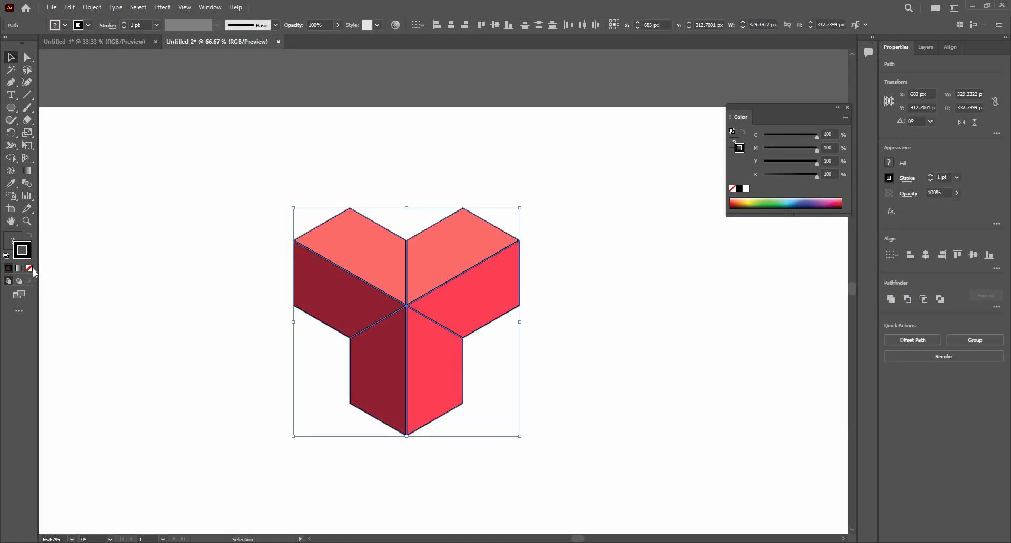
click(29, 268)
click(632, 345)
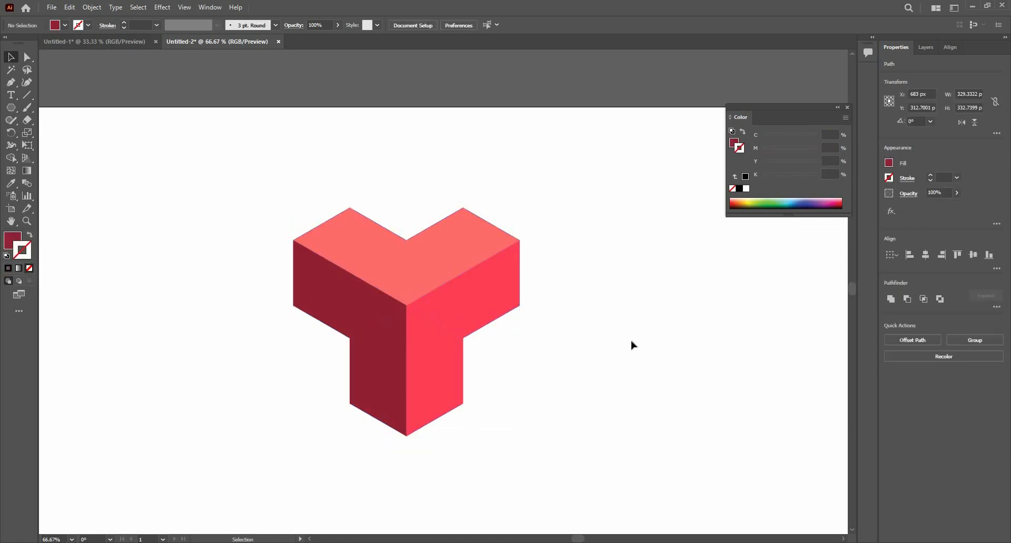
scroll(293, 382, down, 1)
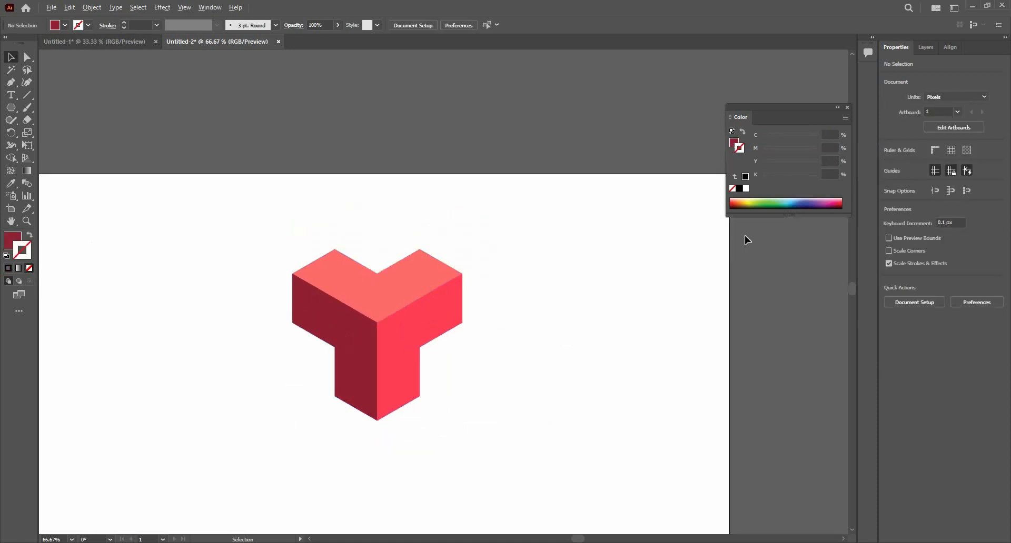
click(847, 107)
scroll(600, 228, down, 1)
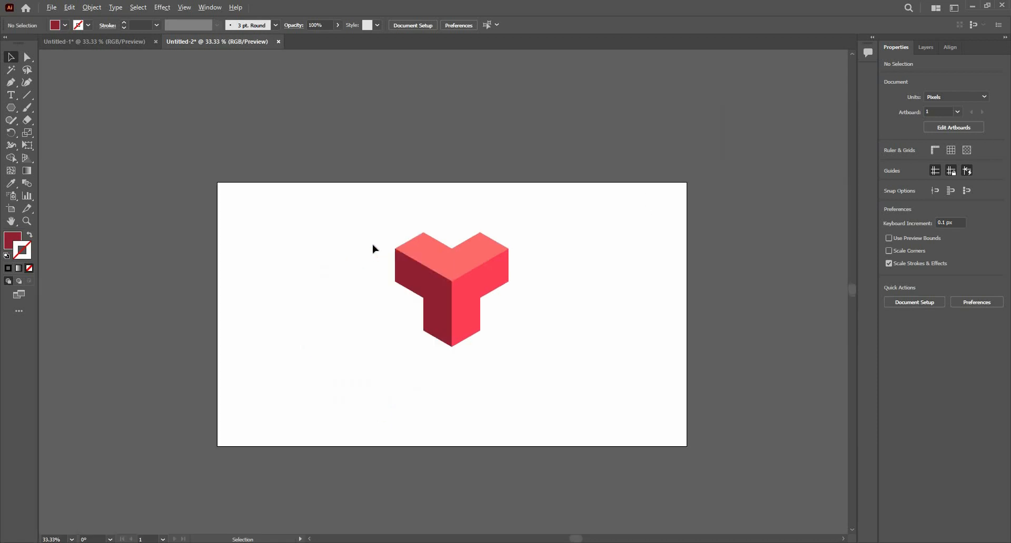
Group all six faces of the three-dimensional motif into one object
scroll(457, 227, up, 1)
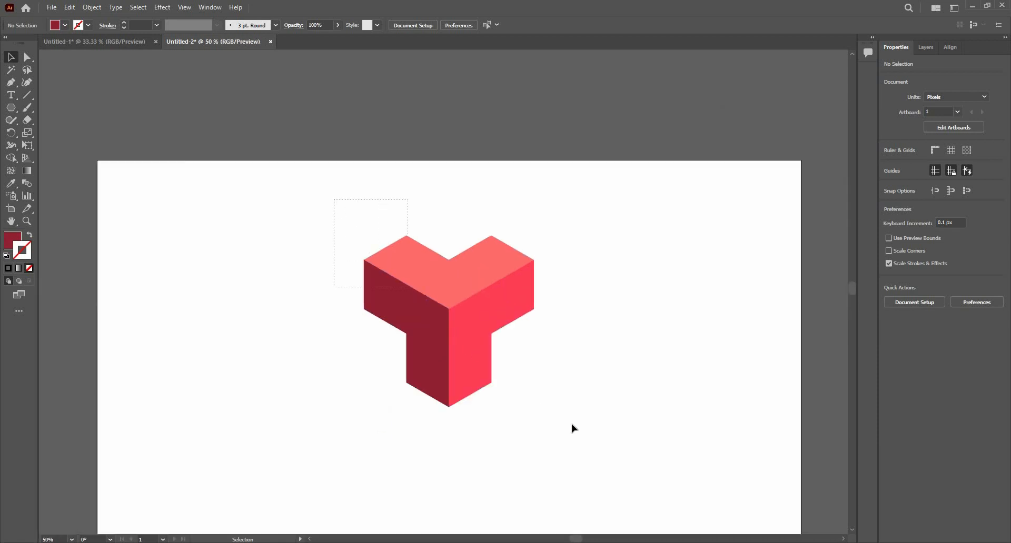
drag(574, 428, 583, 423)
key(a)
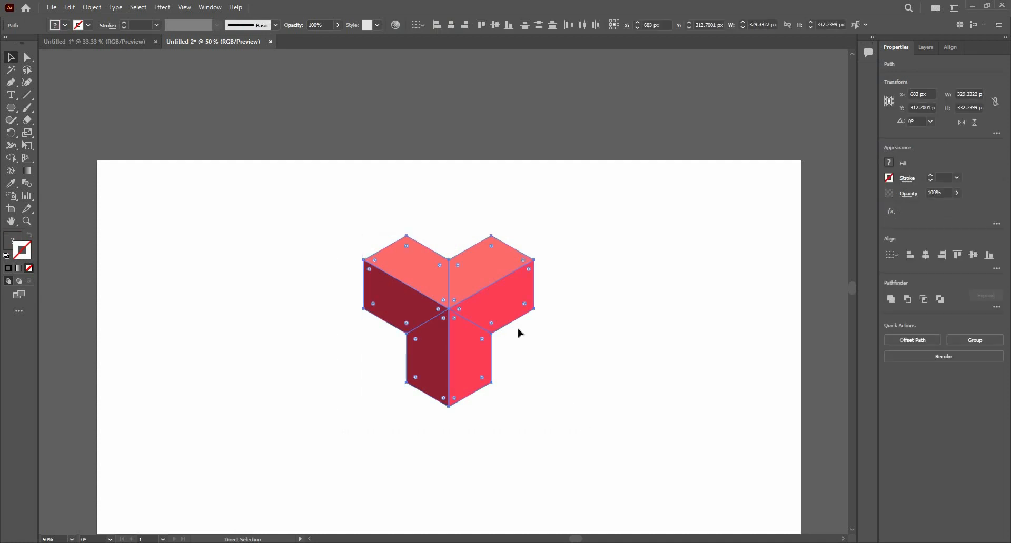
key(ctrl+g)
key(v)
scroll(445, 233, down, 1)
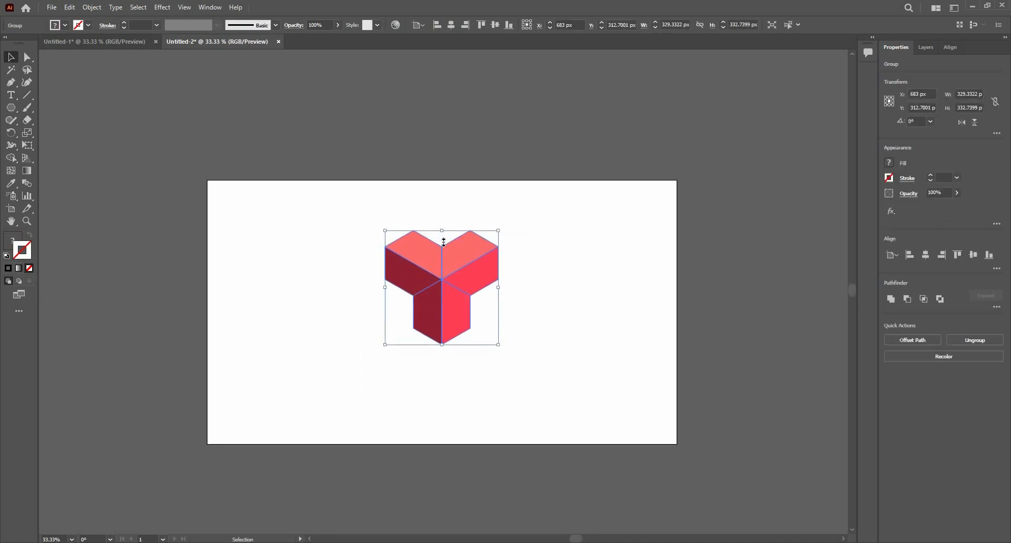
Scale the grouped motif down proportionally to about 198 × 200 px
drag(443, 241, 448, 263)
click(444, 384)
scroll(443, 385, up, 2)
click(443, 398)
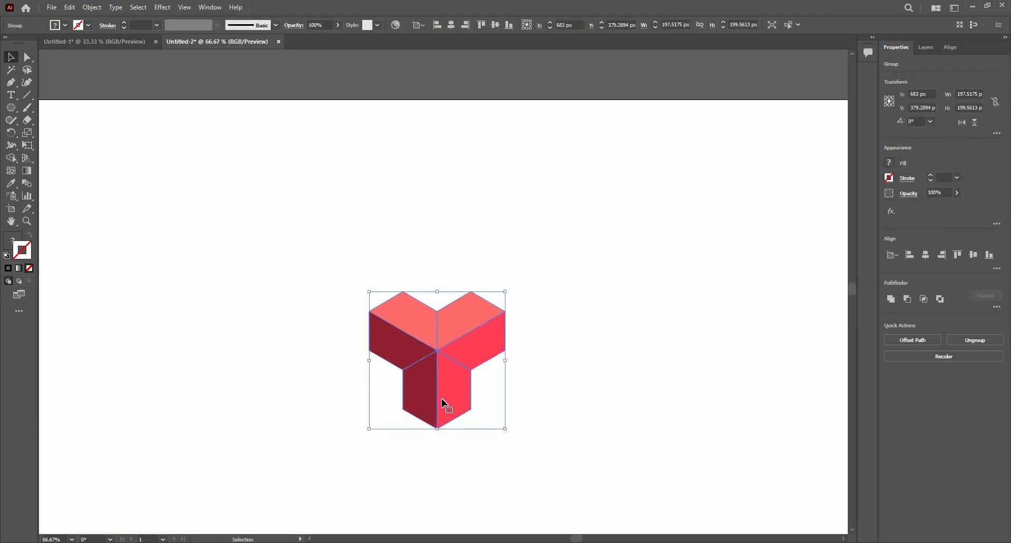
Make a new pattern from the grouped motif and accept the swatch notice
click(88, 11)
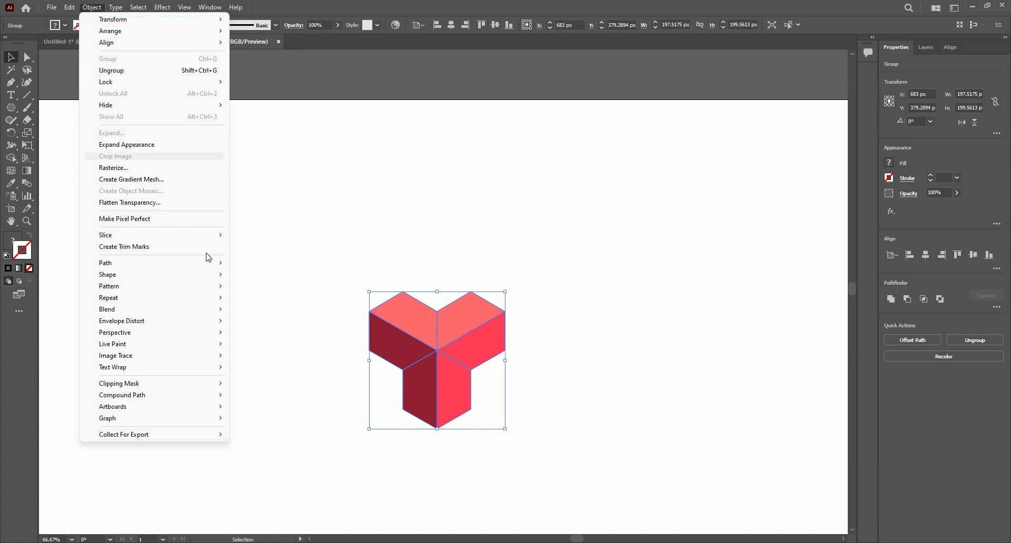
mouse_move(216, 287)
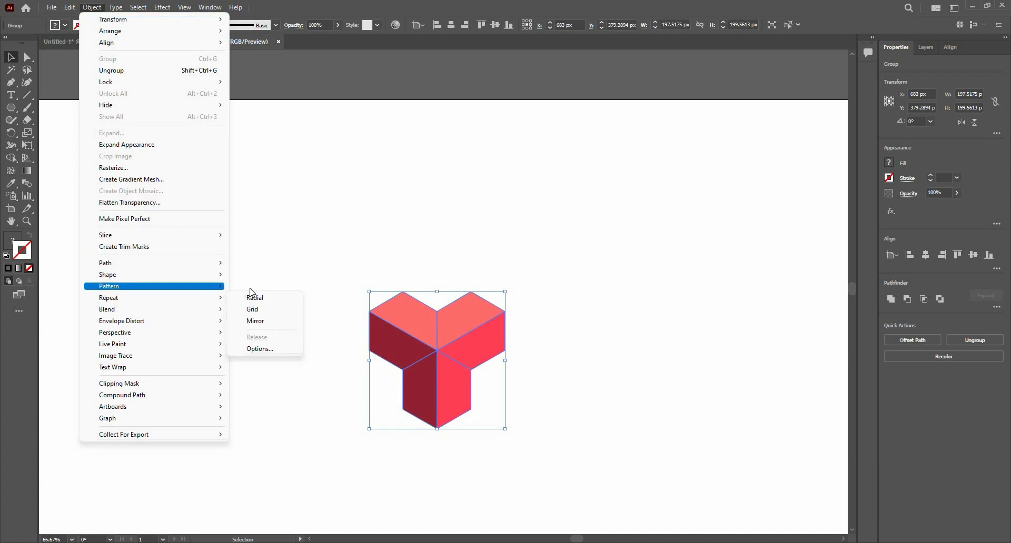
click(251, 288)
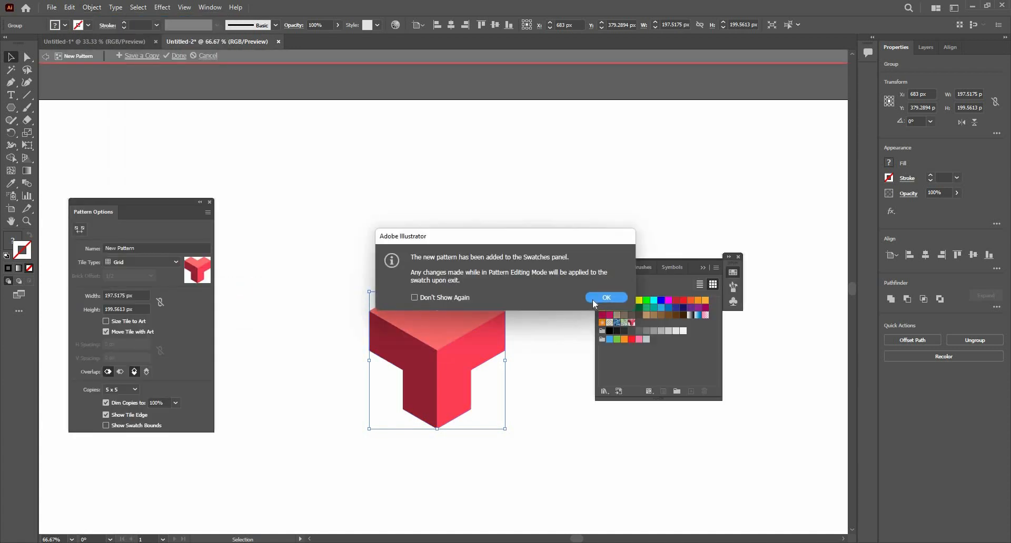
click(591, 299)
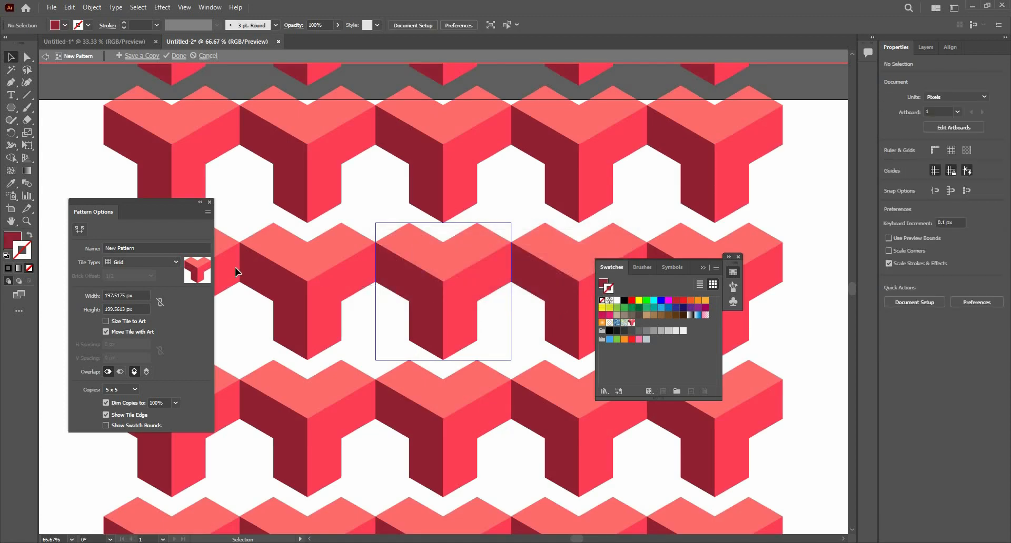
Set the pattern tile's width to 200 px
double_click(135, 296)
text(195)
key(Return)
key(Up)
key(Up)
key(Up)
key(Up)
key(Up)
key(Up)
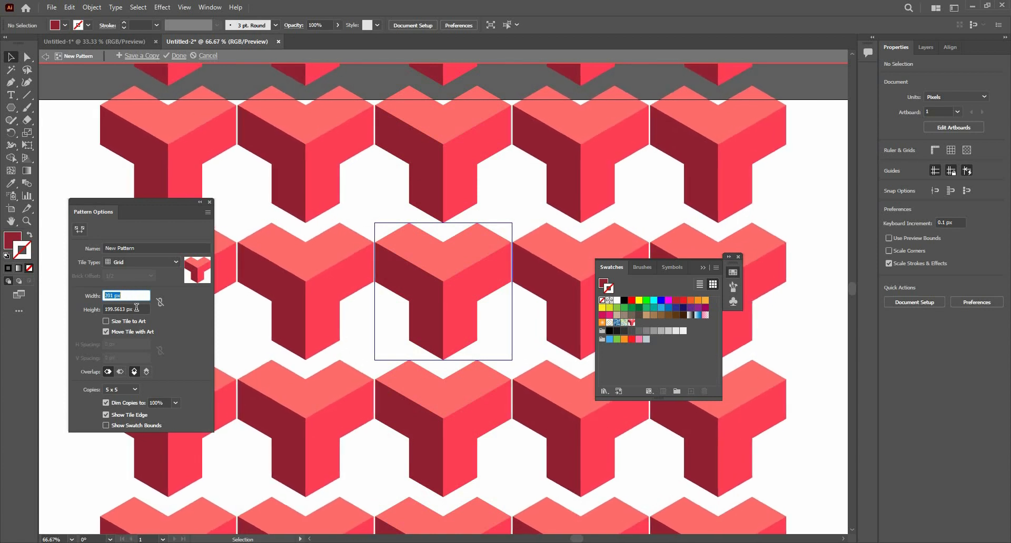
Reduce the pattern tile's height to 171 px so the rows of motifs interlock vertically
double_click(126, 307)
key(Down)
key(Down)
key(Down)
key(Down)
key(Down)
key(Down)
key(Down)
key(Down)
key(Down)
key(Down)
key(Down)
key(Down)
key(Down)
key(Down)
key(Down)
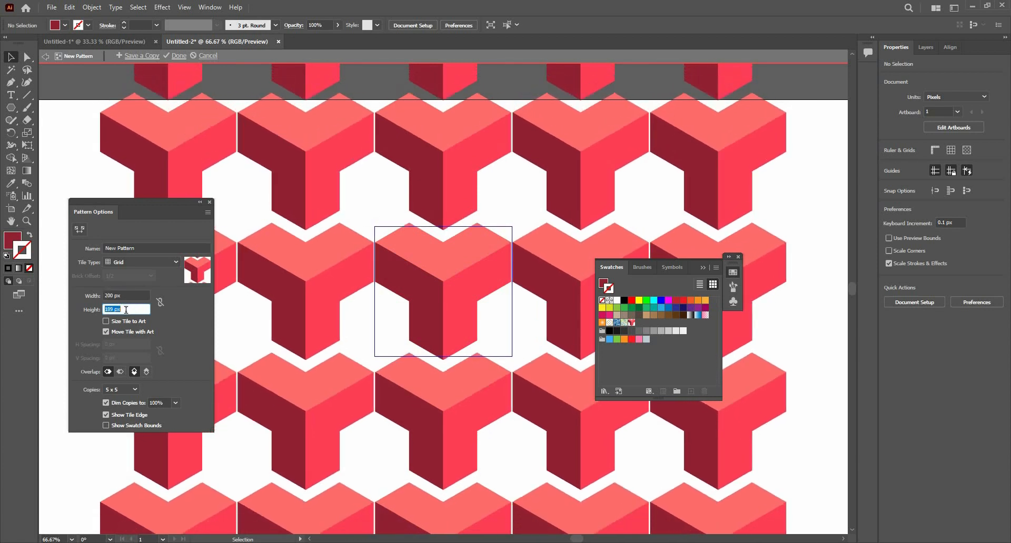
key(Down)
key(Down)
key(Down)
key(Down)
key(Down)
key(Down)
key(Down)
key(Down)
key(Down)
key(Down)
key(Down)
key(Down)
key(Down)
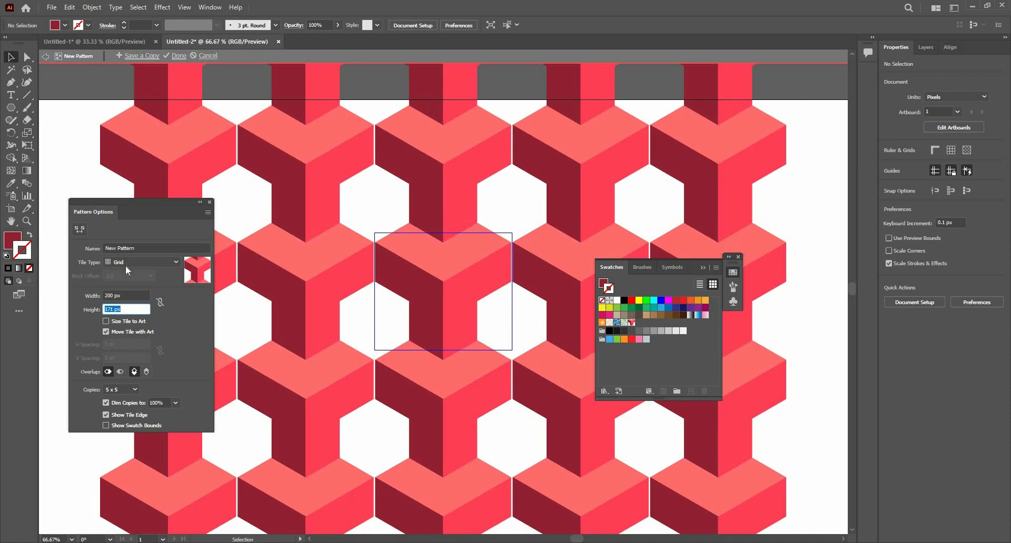
Change the tile type to Brick by Row and set the tile width to 198 px
click(126, 266)
click(136, 283)
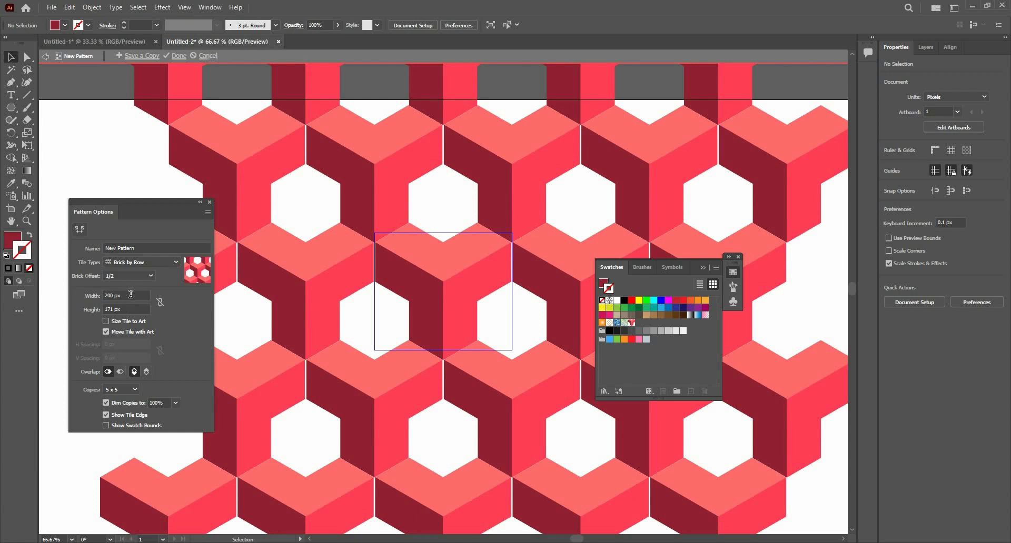
double_click(118, 294)
key(Down)
key(Down)
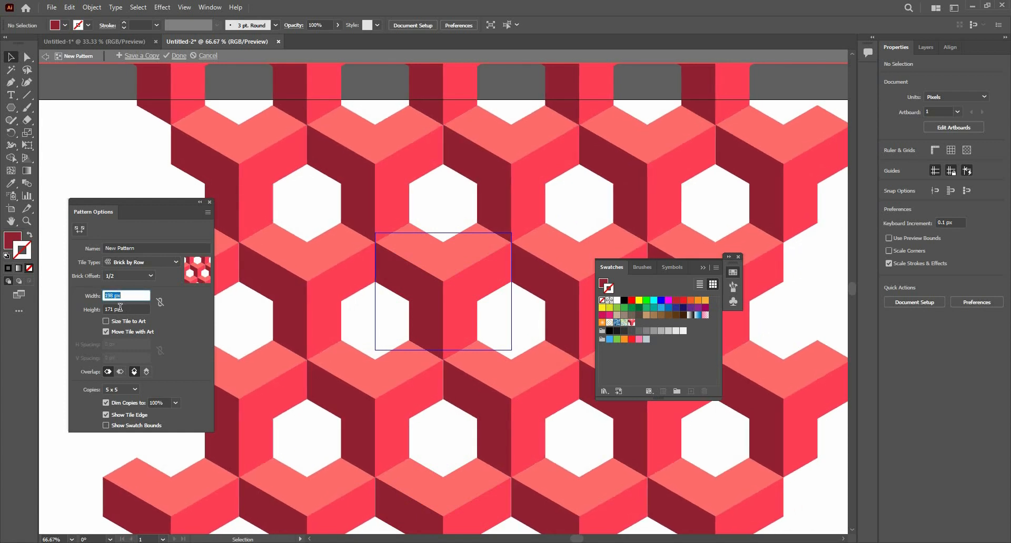
double_click(120, 307)
key(Up)
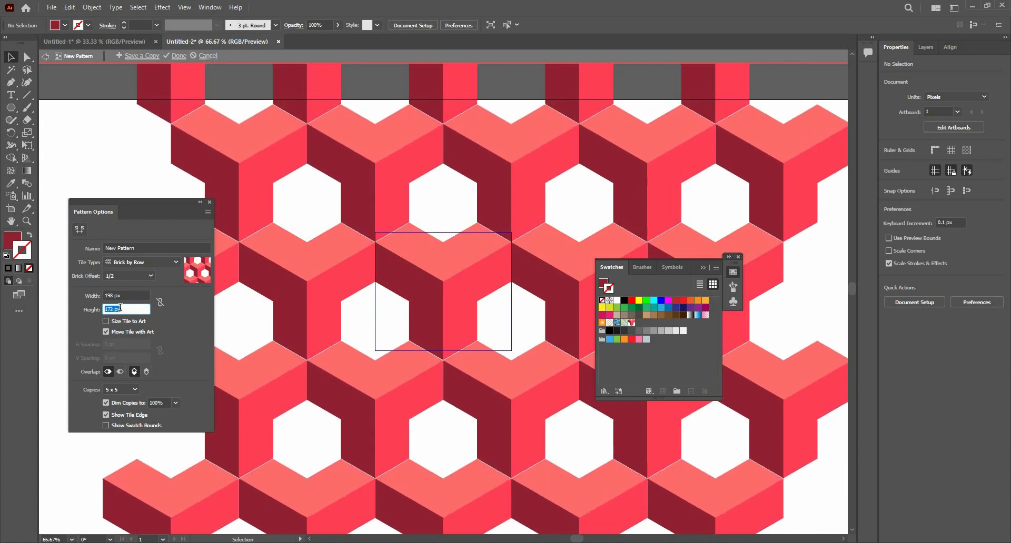
key(Down)
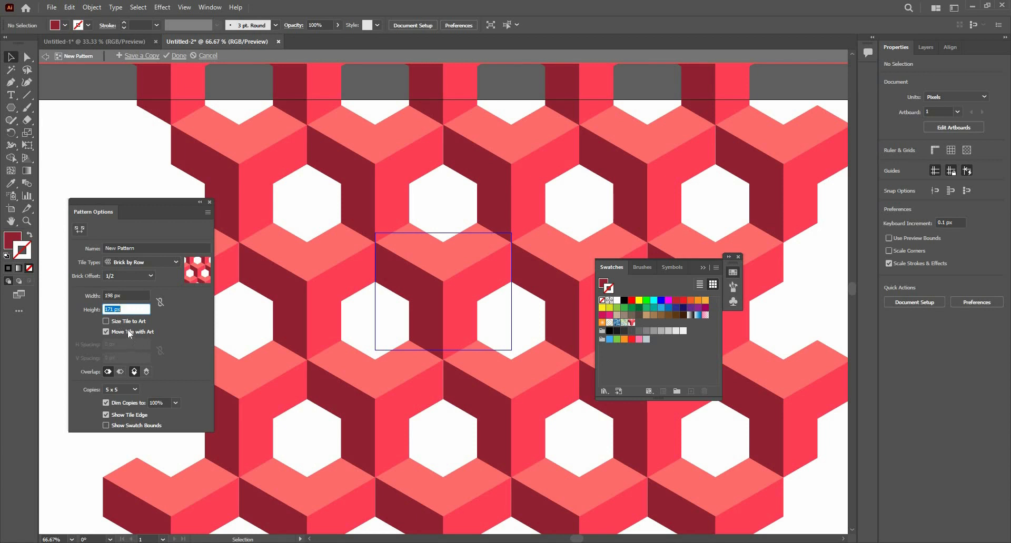
Set the tile overlap to Right in Front and try tile heights of 161 px and 174 px
click(120, 372)
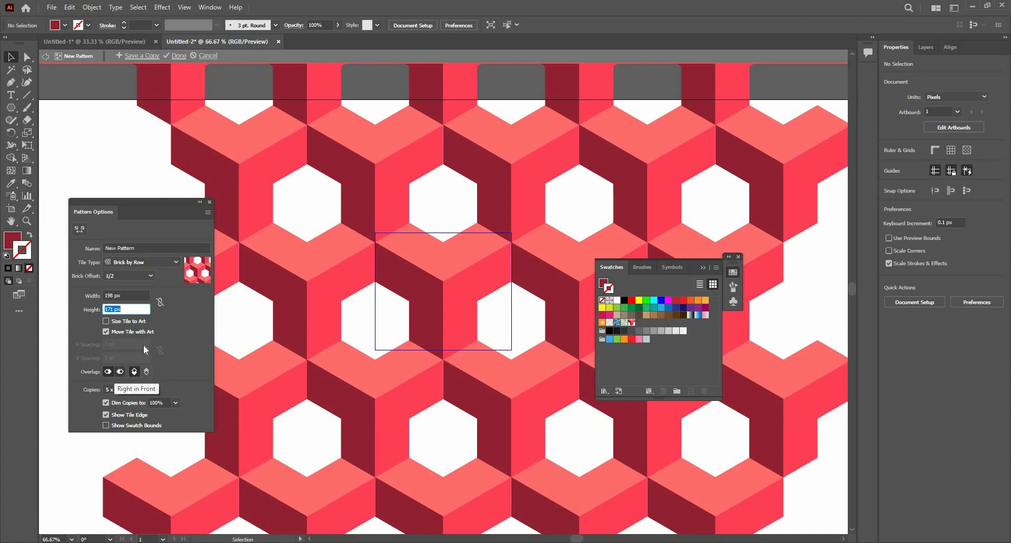
click(131, 310)
key(Down)
key(Down)
key(Down)
key(Down)
key(Down)
key(Down)
key(Down)
key(Down)
key(Down)
key(Down)
key(Down)
key(Down)
key(Down)
key(Down)
key(Down)
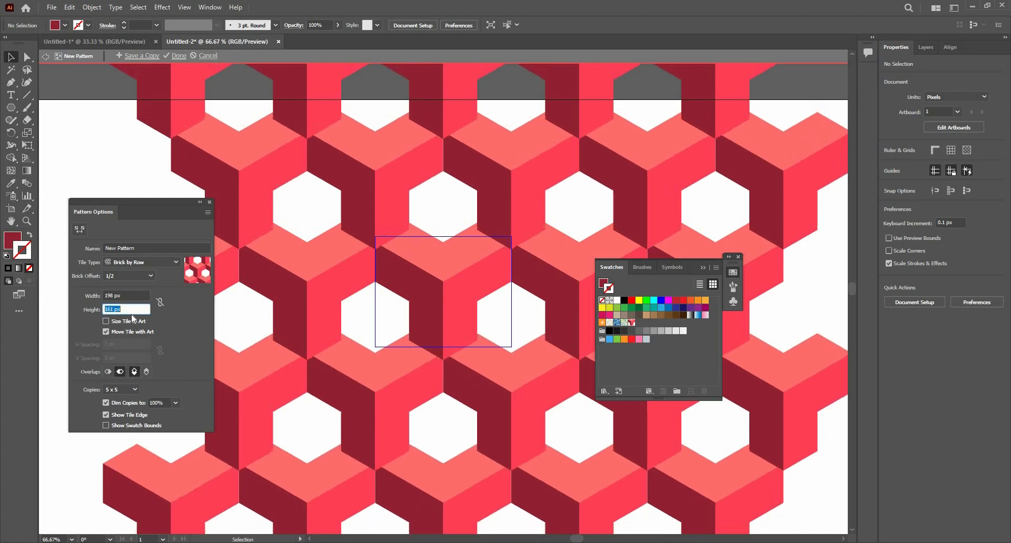
key(Up)
key(Up)
key(Up)
key(Up)
key(Up)
key(Up)
key(Up)
key(Up)
key(Up)
key(Up)
key(Up)
key(Up)
key(Up)
key(Up)
key(Up)
key(Up)
key(Up)
key(Up)
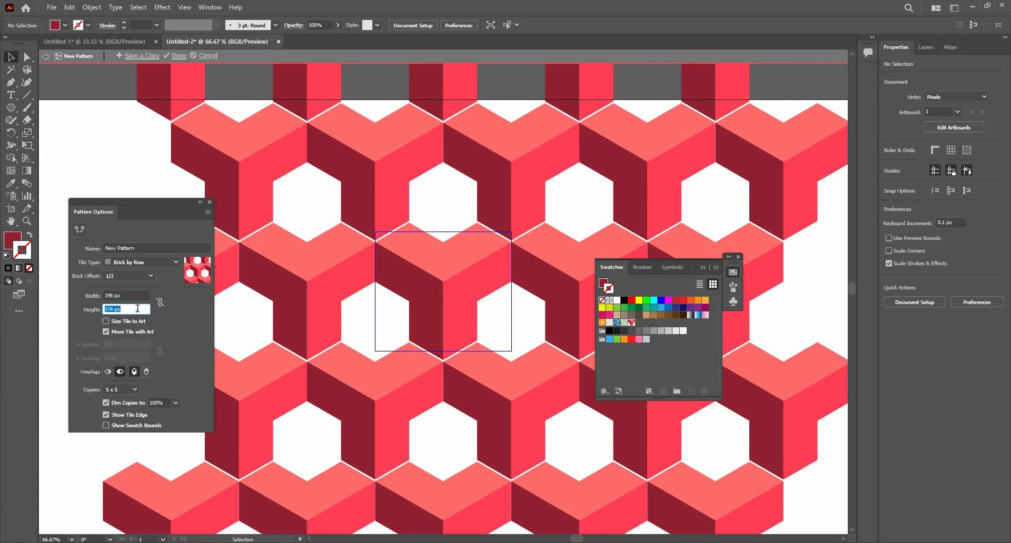
Set the tile height to 171 px and finish editing the pattern
key(Down)
key(Down)
key(Down)
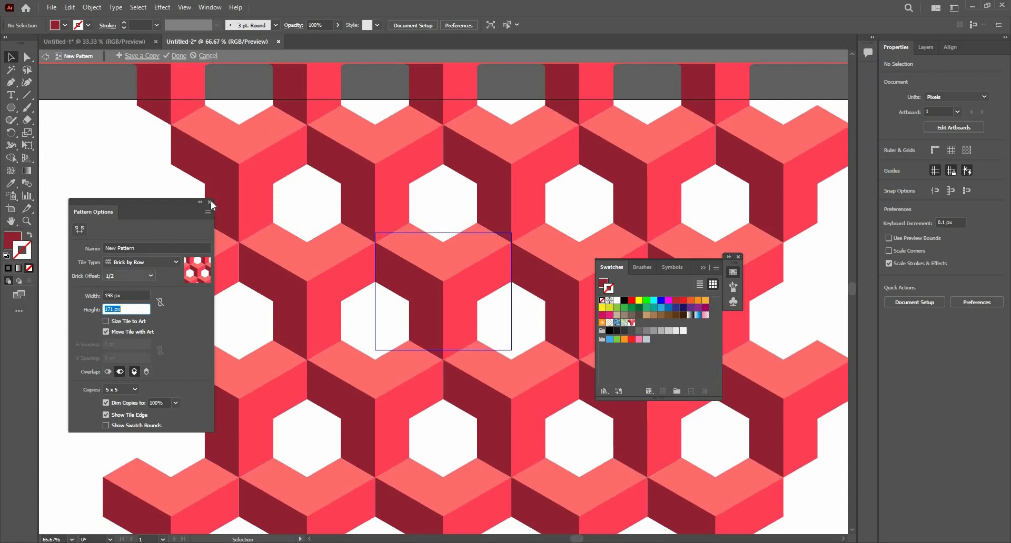
click(210, 202)
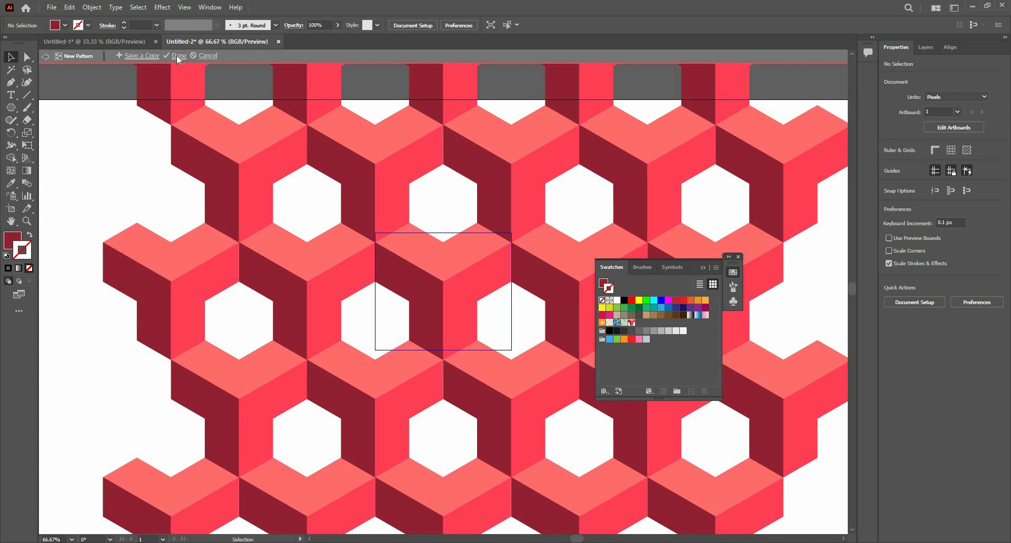
click(178, 55)
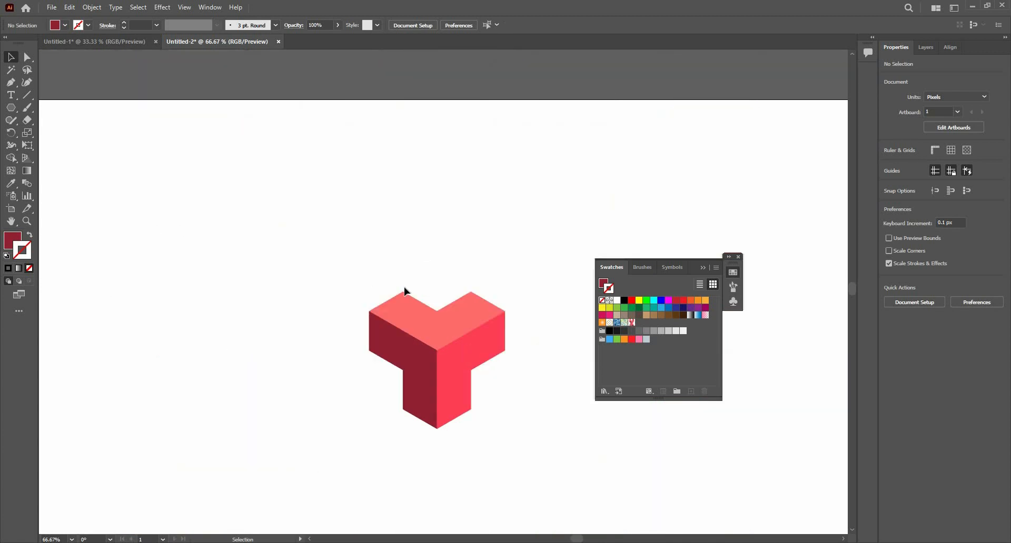
Draw a rectangle about 1152 × 786 px over most of the artboard with the Rectangle tool
scroll(325, 254, down, 3)
click(353, 284)
drag(348, 255, 265, 248)
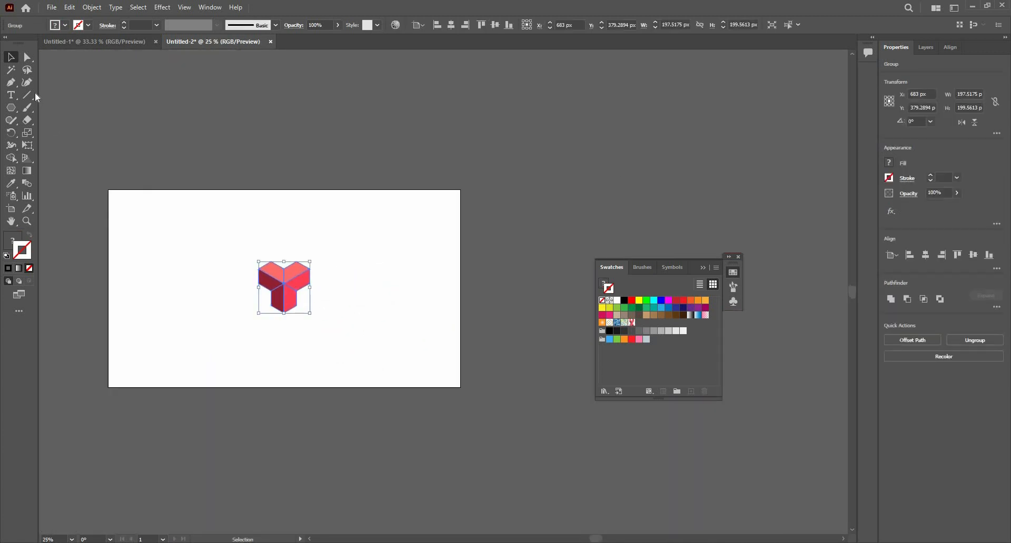
scroll(349, 255, up, 1)
right_click(10, 108)
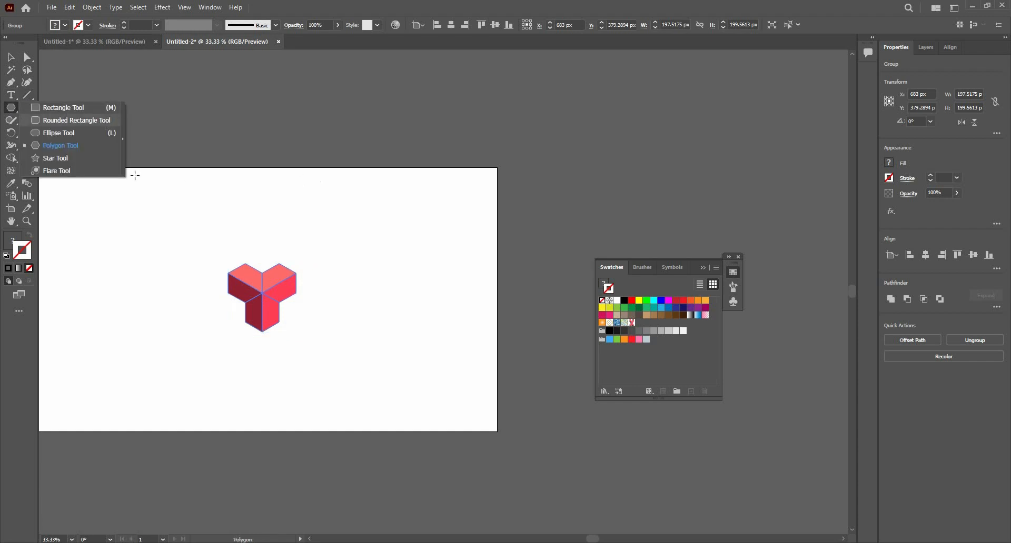
click(61, 109)
mouse_move(97, 168)
mouse_down()
mouse_move(469, 390)
mouse_move(493, 437)
mouse_up()
Apply the new motif pattern swatch to the rectangle's stroke and cancel the reopened pattern editing
click(632, 323)
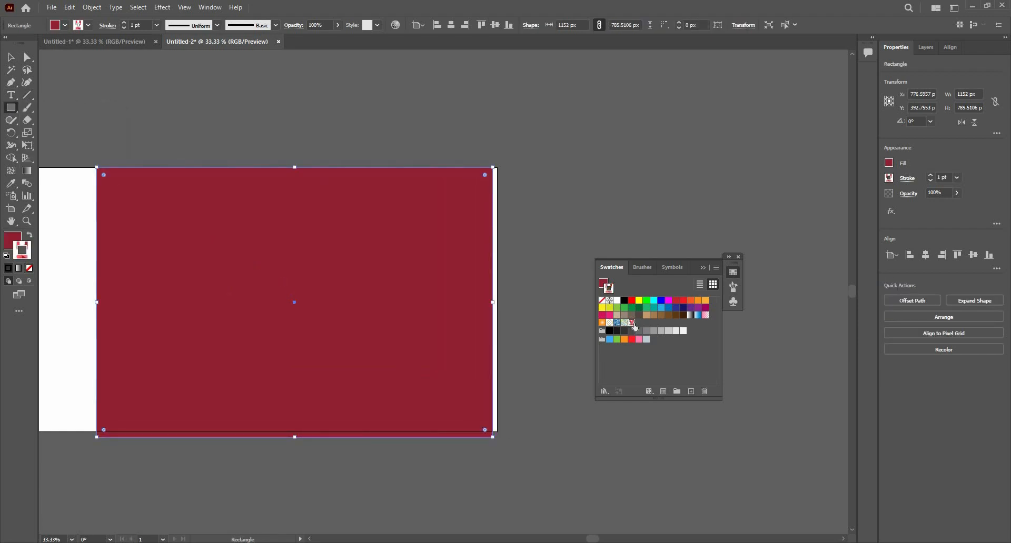
double_click(632, 324)
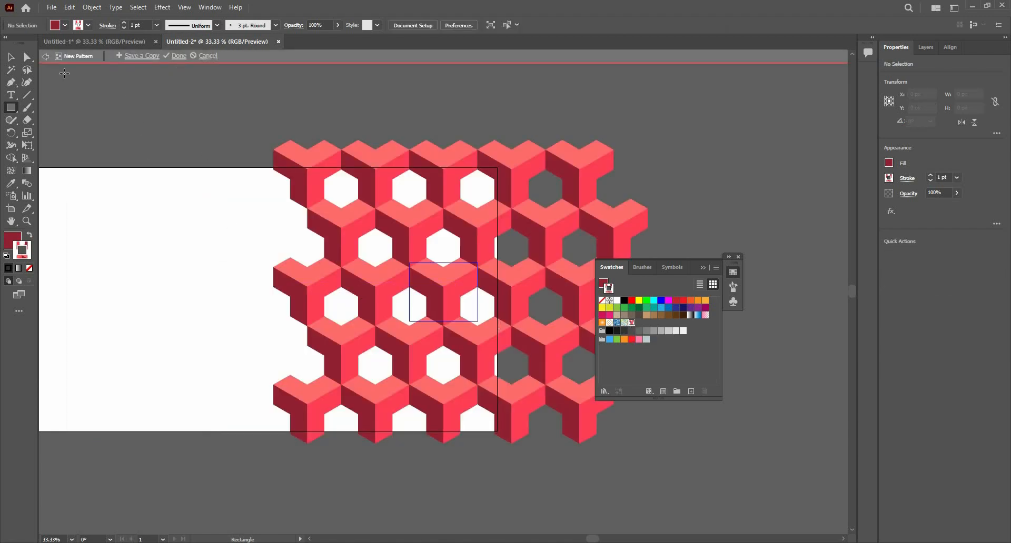
click(203, 55)
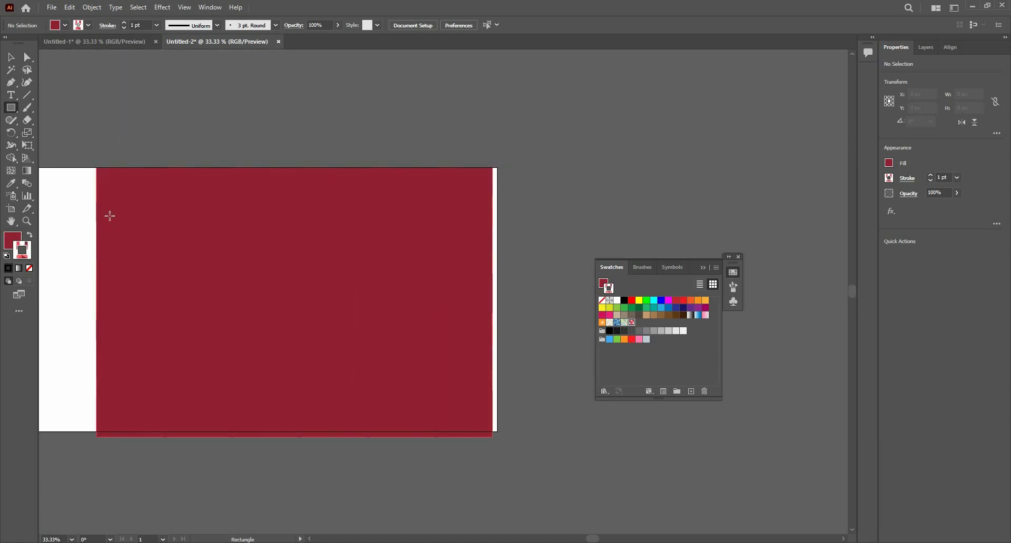
Select the red rectangle, remove its stroke and fill it with the new hexagon pattern swatch
click(375, 219)
key(Escape)
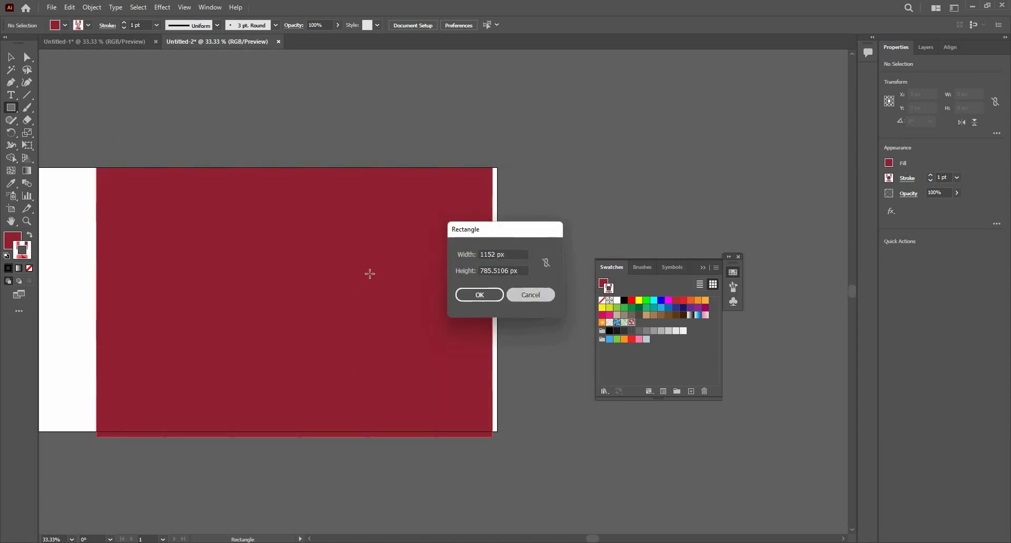
key(v)
key(ctrl+a)
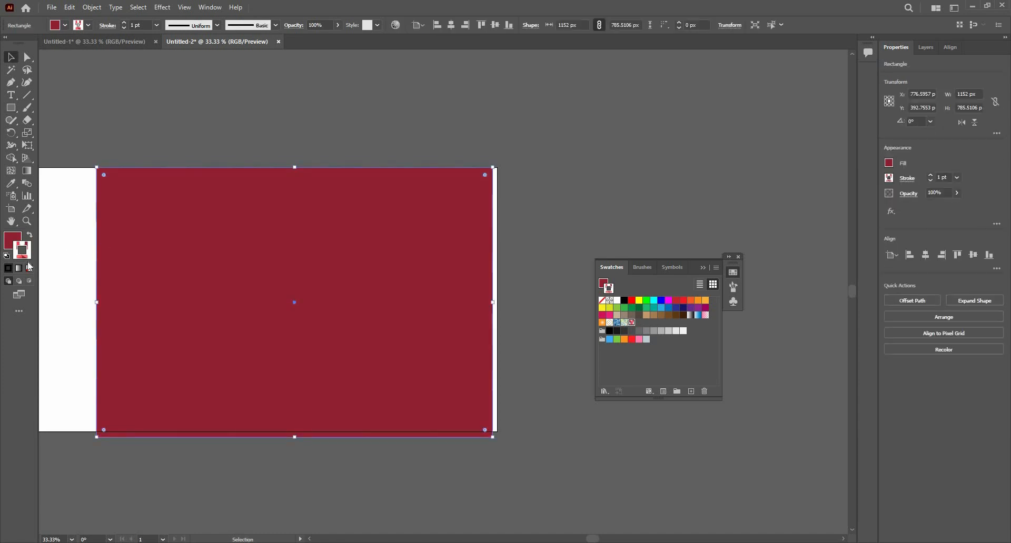
click(29, 268)
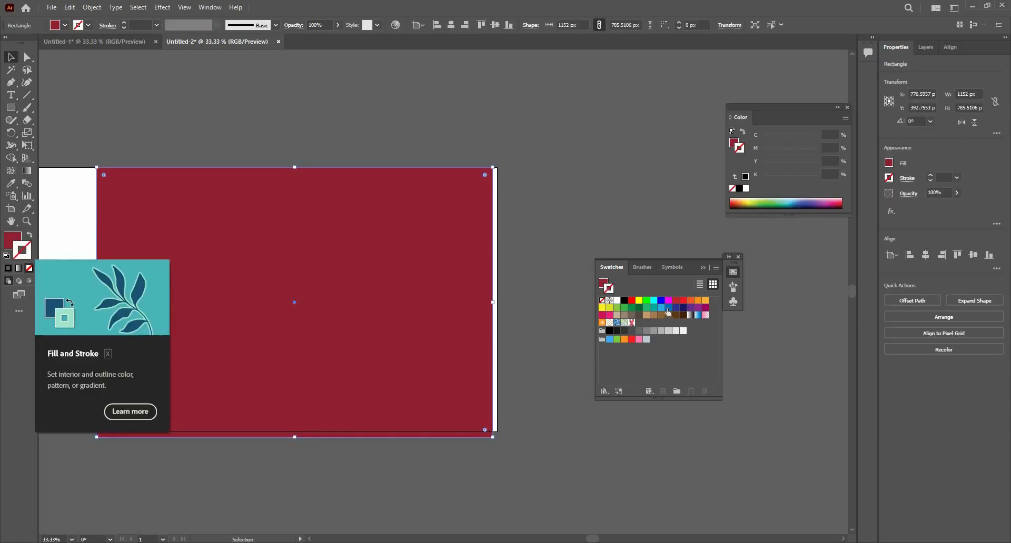
key(x)
click(632, 324)
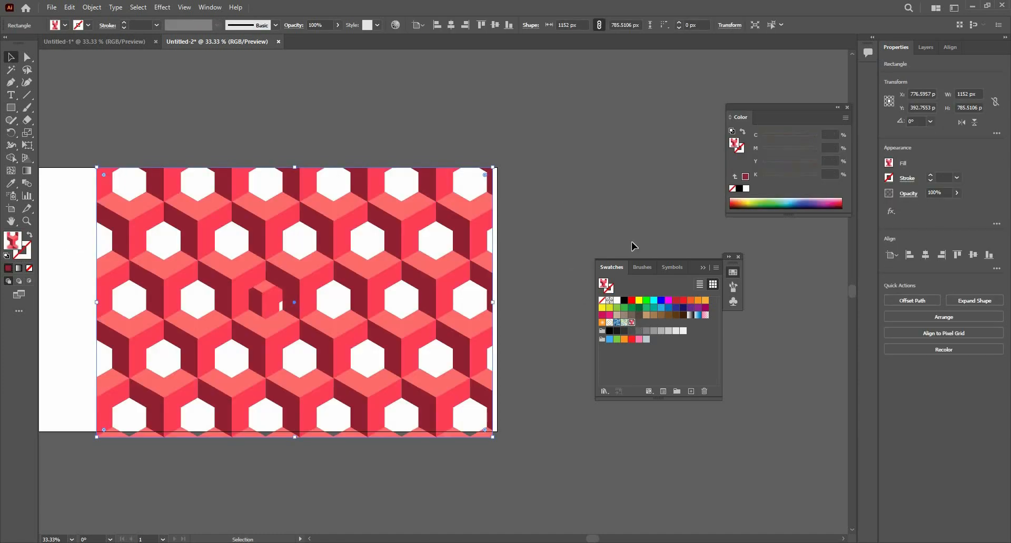
Move the pattern-filled rectangle past the artboard's left edge and enlarge it to about 1159 × 790 px
click(631, 242)
scroll(634, 236, down, 1)
drag(416, 319, 341, 260)
key(ctrl+plus)
key(ctrl+plus)
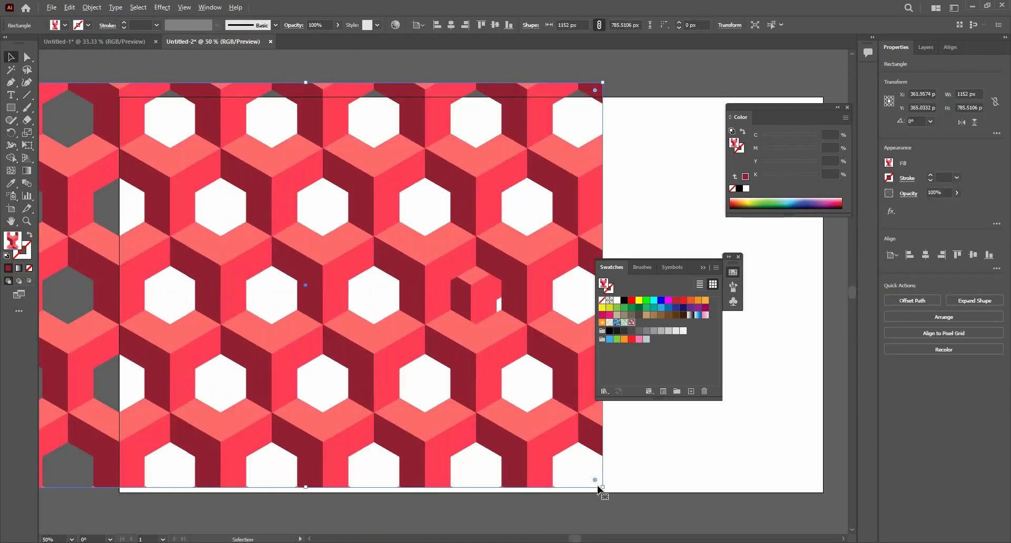
drag(601, 487, 518, 453)
drag(658, 488, 664, 494)
Show the Transform settings and scale the rectangle together with its pattern down to about 848 × 578 px
click(210, 6)
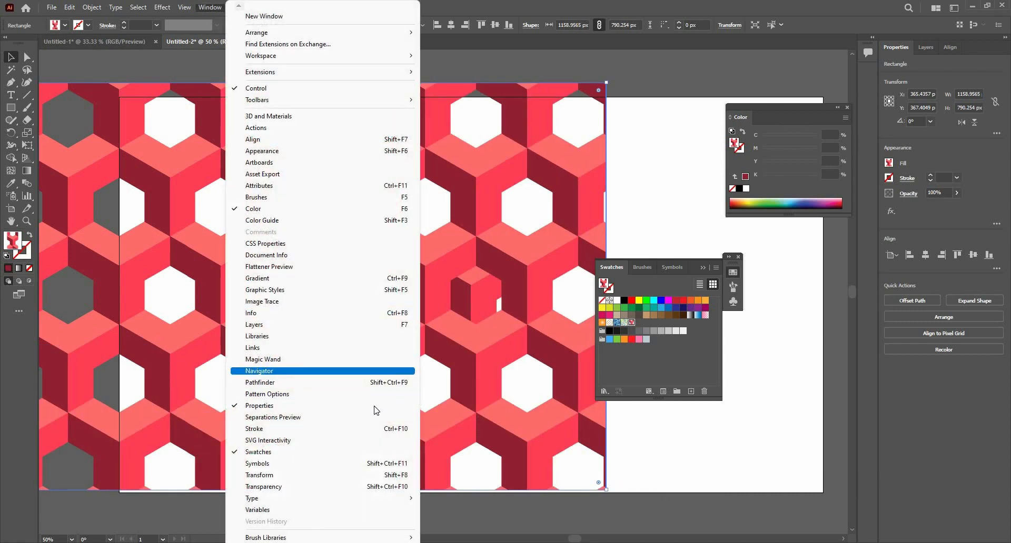
click(365, 476)
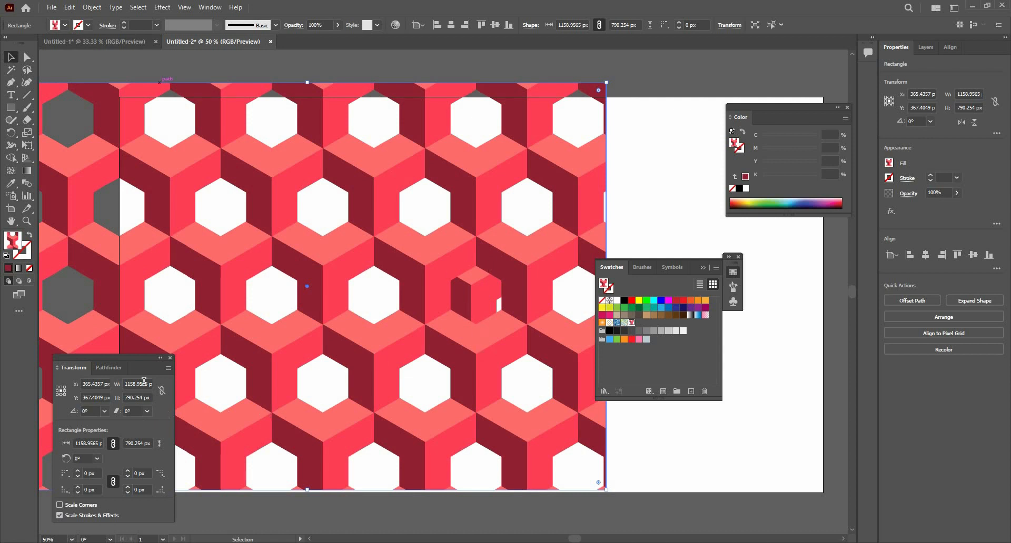
click(168, 368)
drag(377, 372, 447, 380)
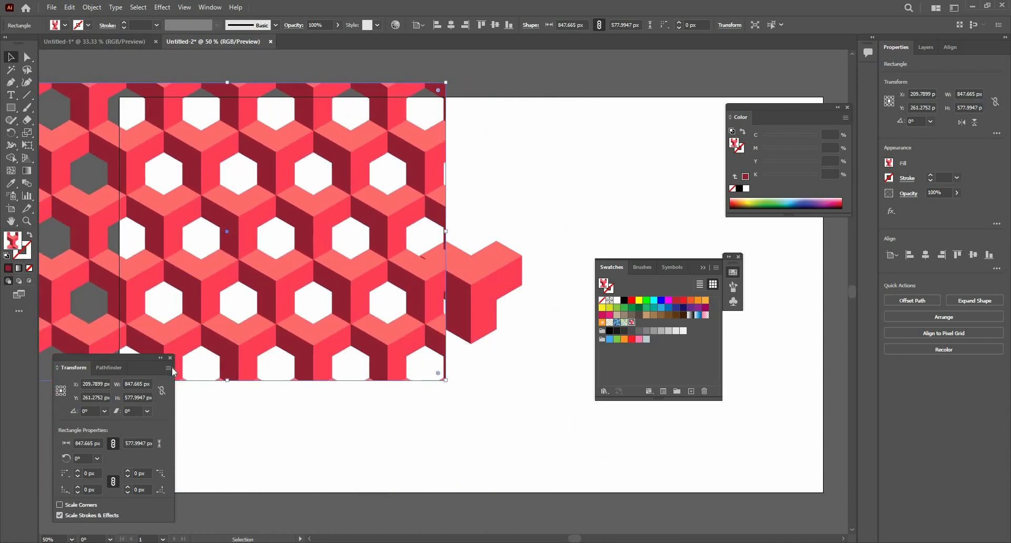
Choose Transform Pattern Only and scale the rectangle down to about 730 × 498 px
click(169, 369)
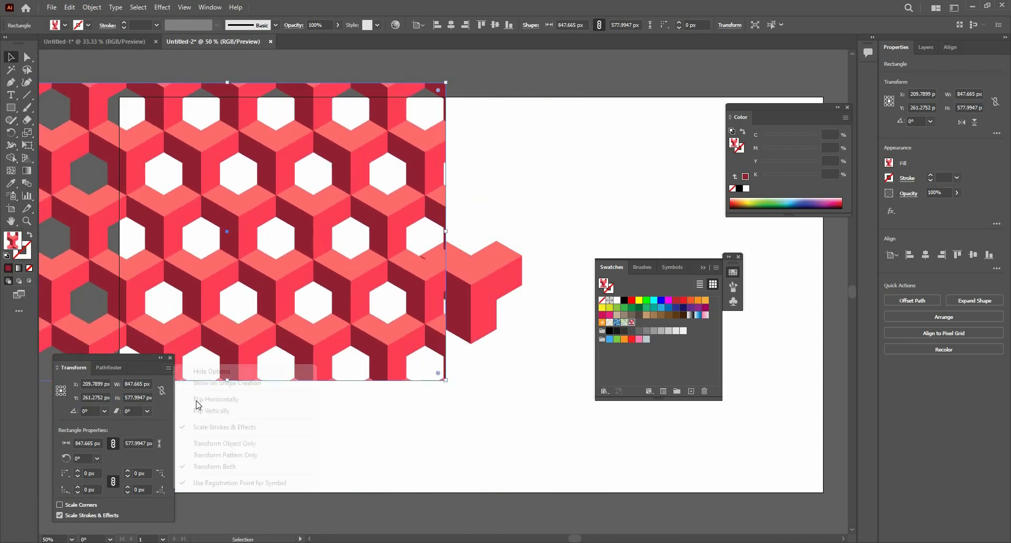
click(245, 455)
drag(450, 385, 420, 354)
click(488, 494)
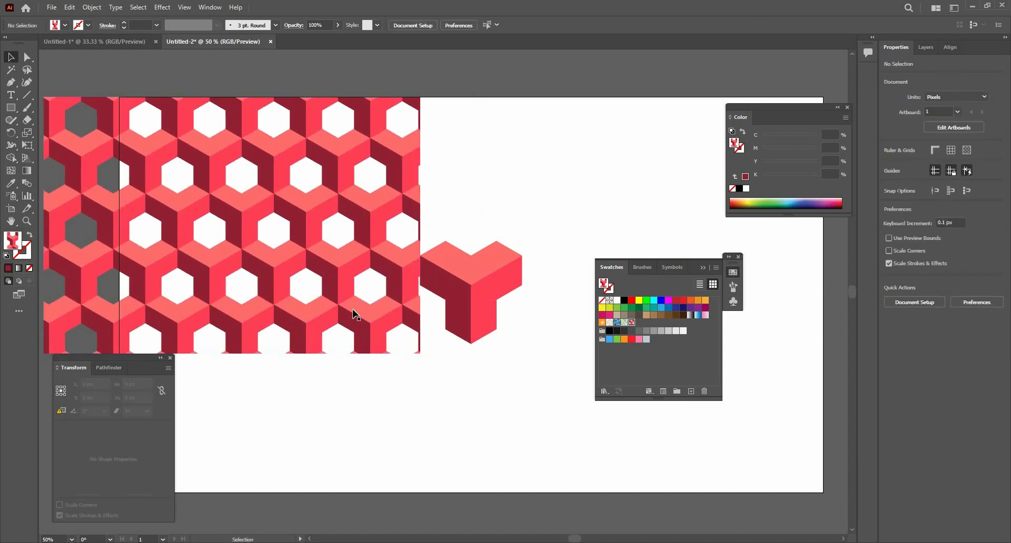
Switch the rectangle's transform setting to Transform Both and scale it to about 1027 × 700 px
click(342, 326)
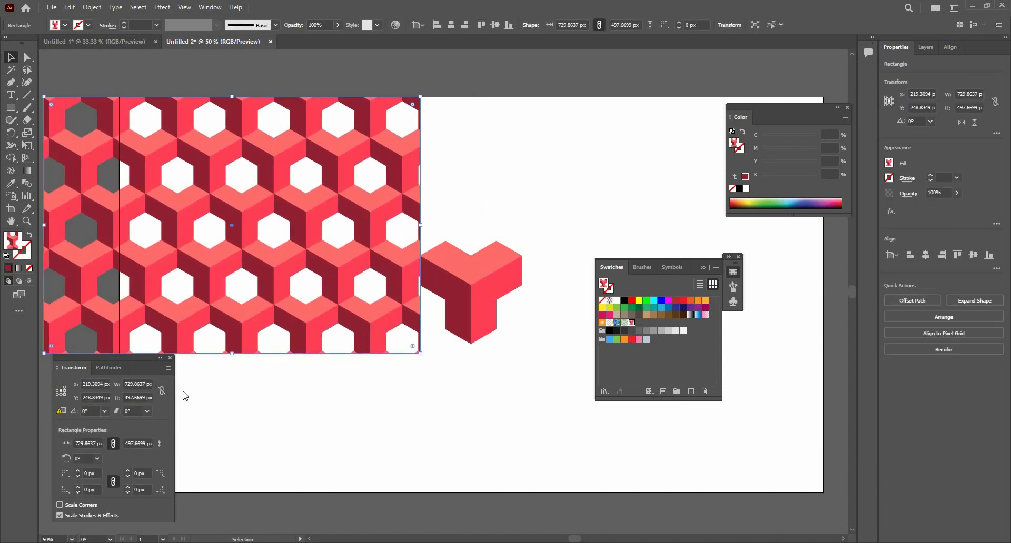
click(168, 368)
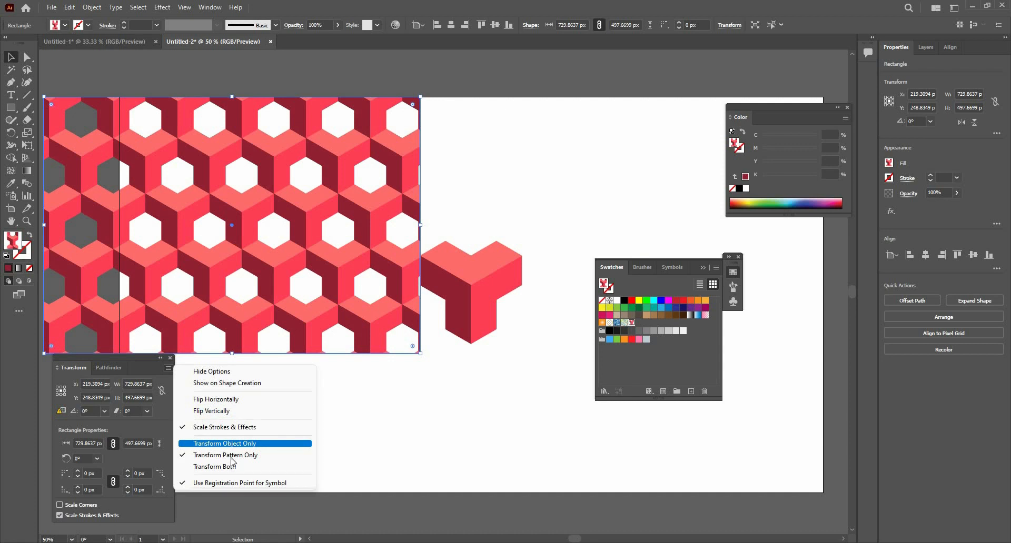
click(235, 467)
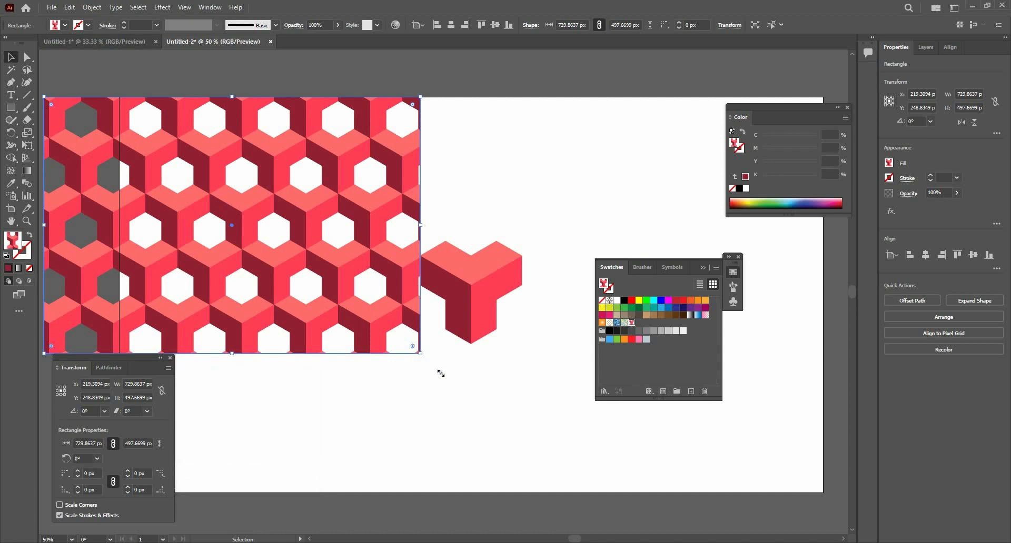
drag(421, 353, 599, 455)
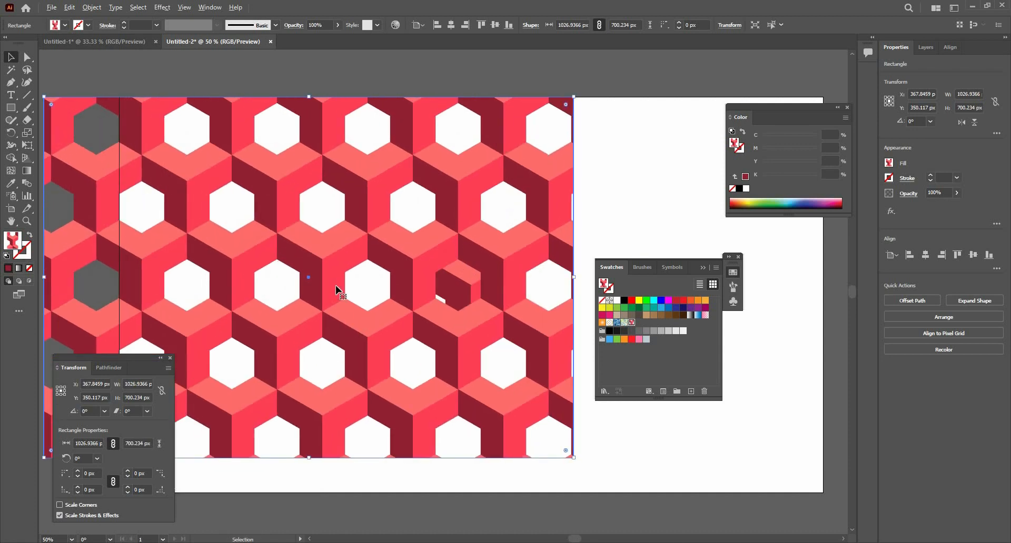
Delete the pattern-filled rectangle so that only the original motif is left on the artboard
scroll(343, 305, down, 2)
drag(334, 295, 565, 322)
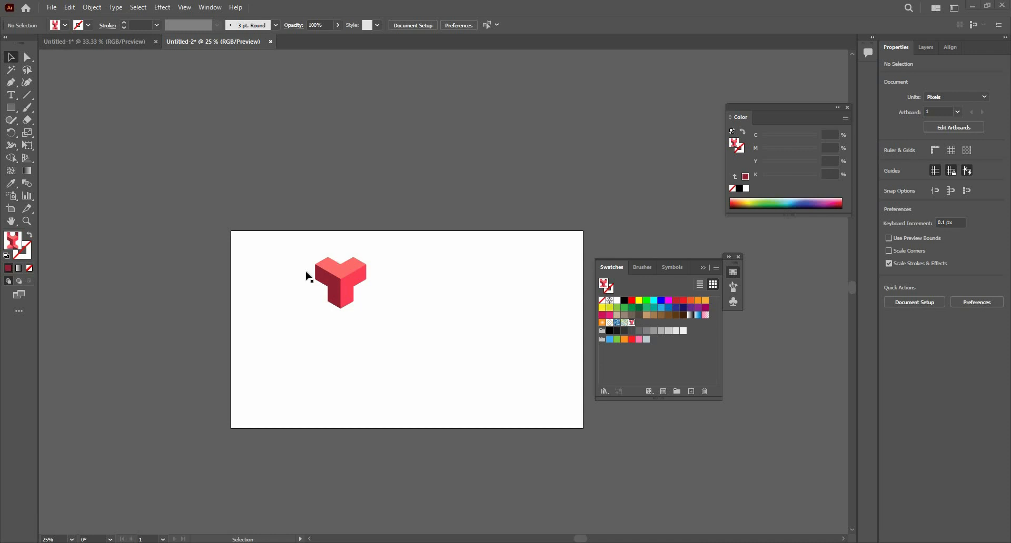
scroll(322, 277, up, 2)
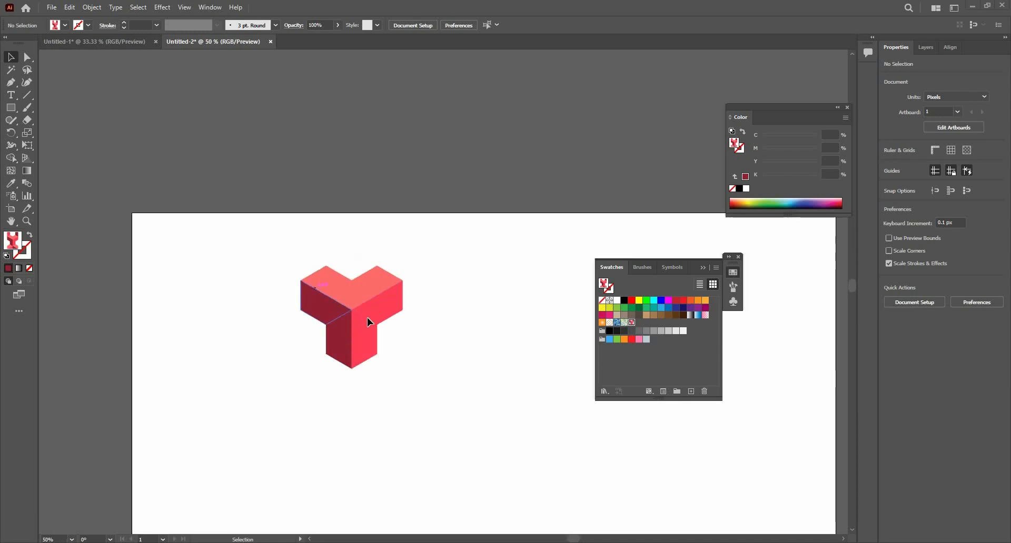
scroll(323, 276, down, 1)
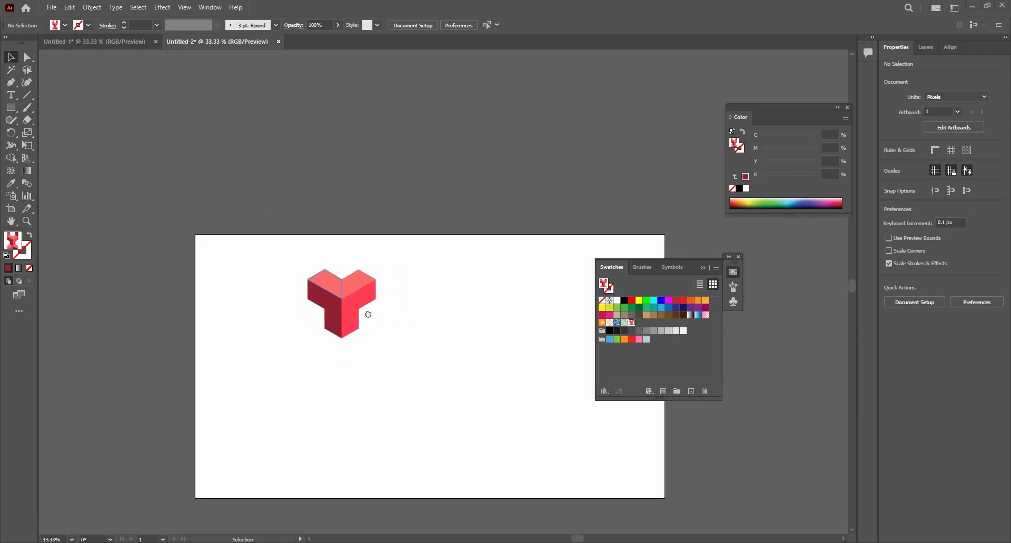
Duplicate the three-armed motif directly above itself and to its upper left and upper right so the copies interlock
click(306, 300)
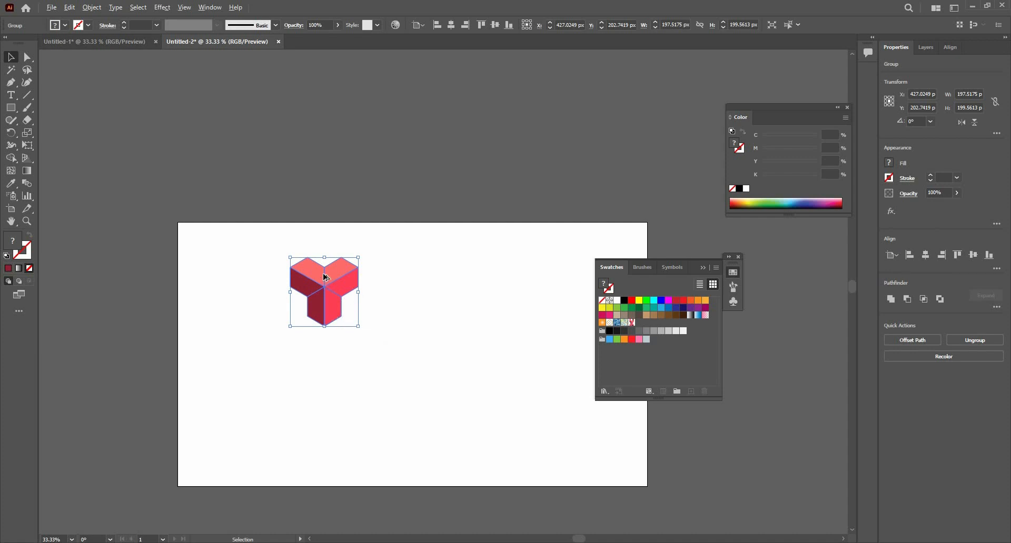
drag(325, 278, 361, 324)
click(329, 295)
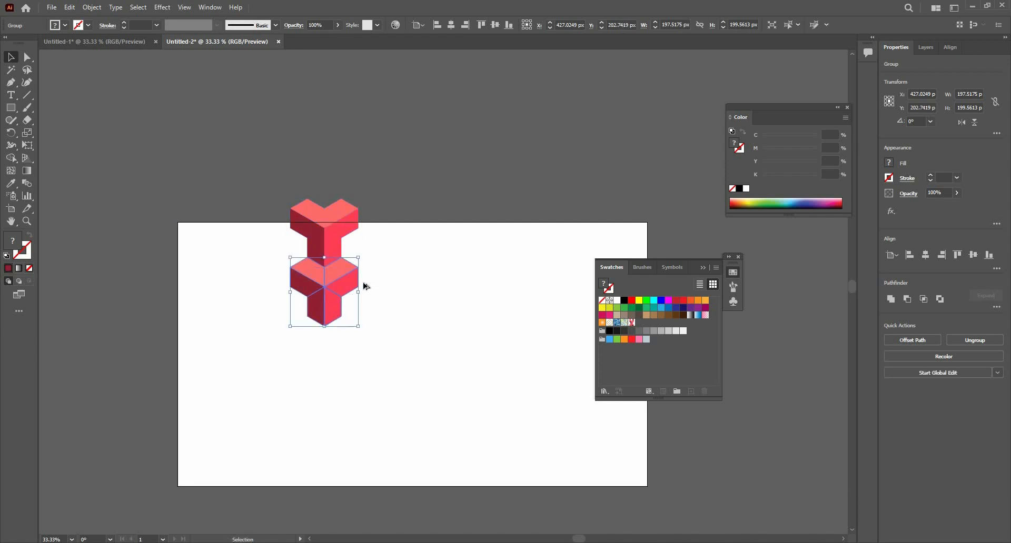
drag(344, 288, 282, 273)
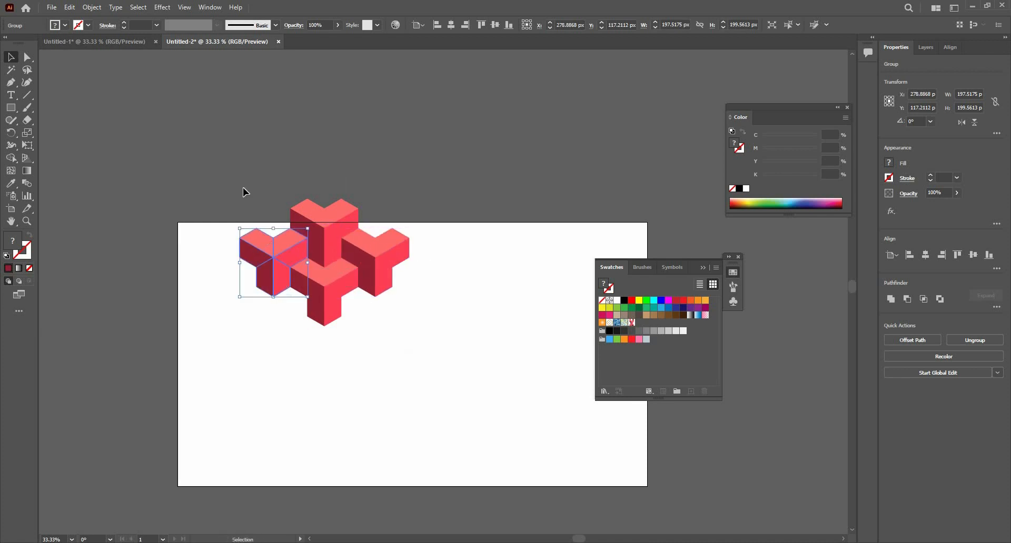
Try to duplicate the selected four-motif cluster downward, and undo the copy
shift+click(352, 257)
drag(361, 327, 363, 377)
key(ctrl+z)
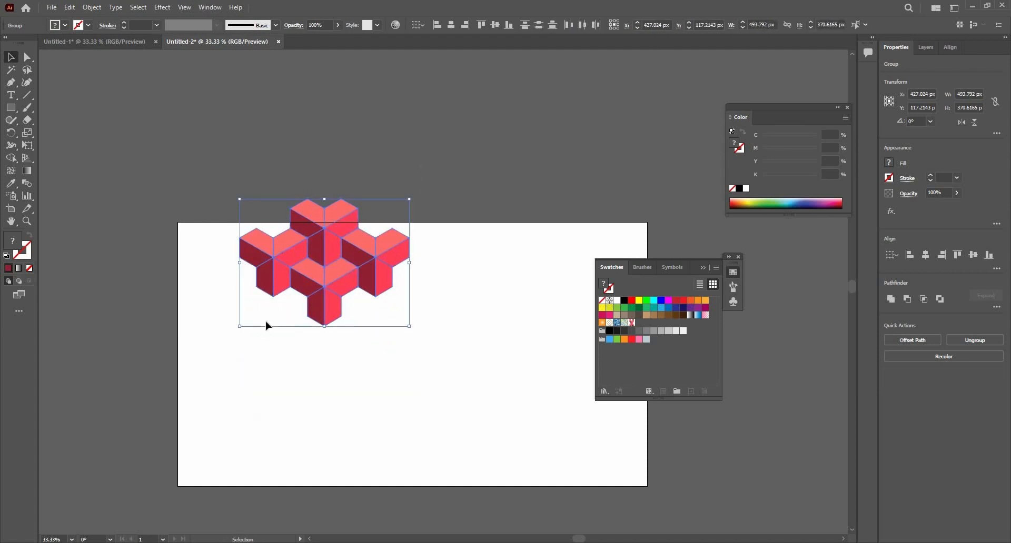
Duplicate the left, right and lower centre motifs one position straight down to form an interlocking seven-motif cluster
click(274, 282)
click(273, 304)
click(269, 273)
drag(267, 253, 269, 313)
click(383, 298)
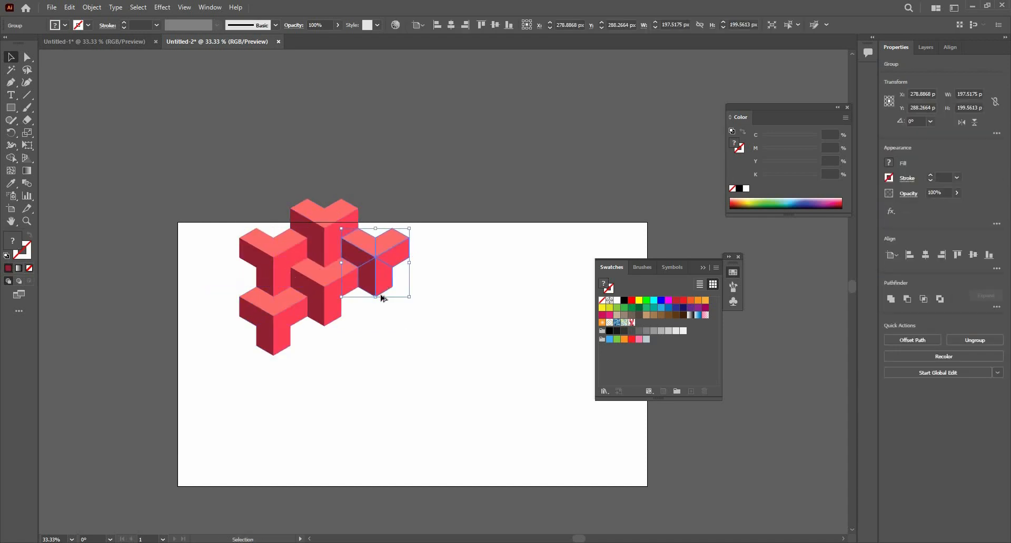
drag(383, 298, 382, 325)
click(318, 233)
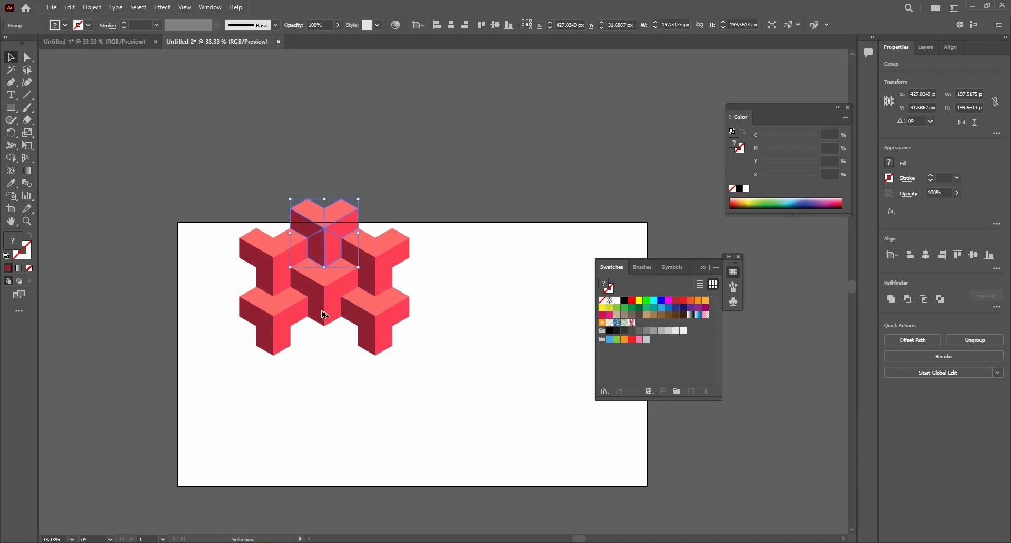
drag(321, 292, 321, 349)
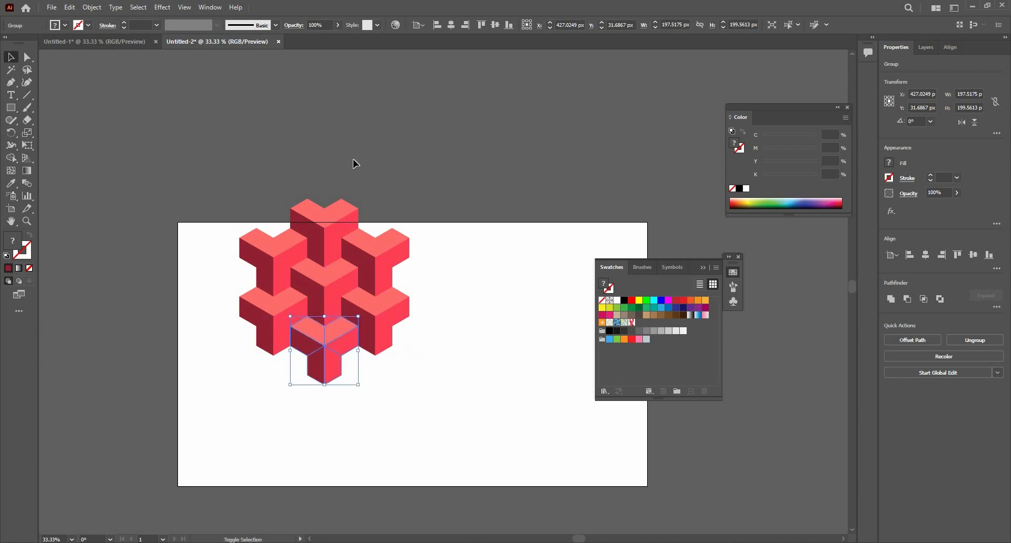
Try to duplicate the whole seven-motif cluster straight down beneath itself, and undo the copy
click(326, 182)
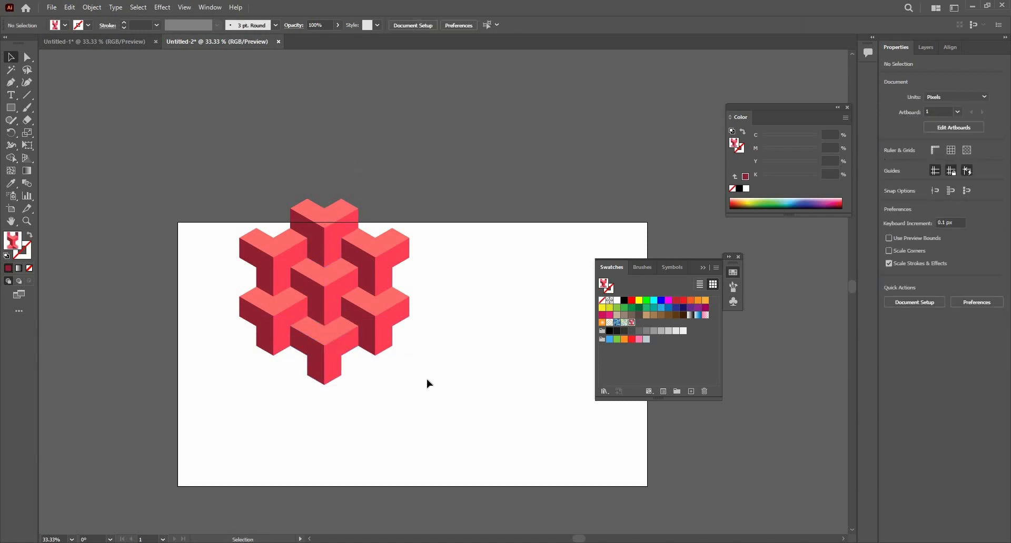
drag(427, 384, 185, 203)
shift+click(367, 273)
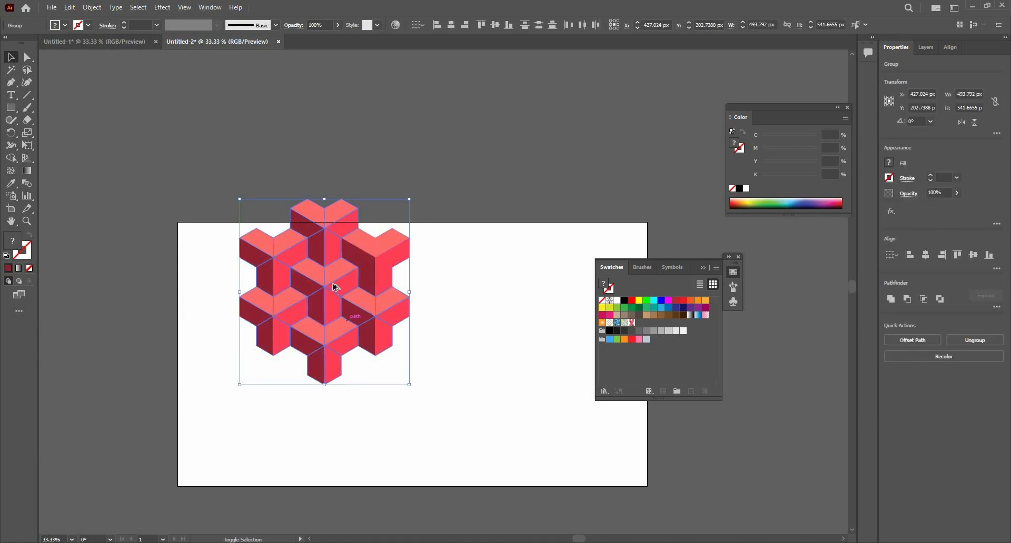
drag(337, 321, 337, 485)
key(Delete)
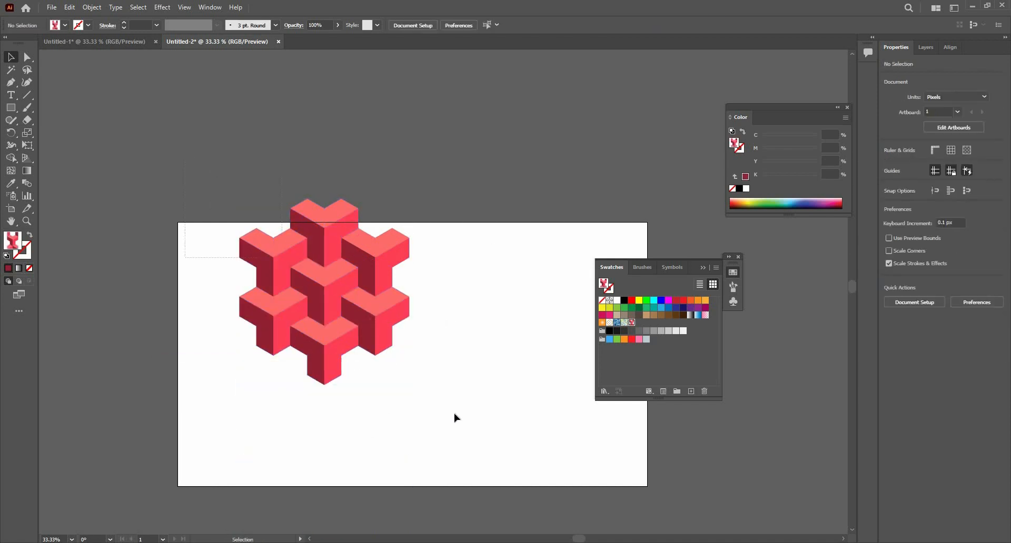
drag(185, 161, 450, 413)
mouse_move(335, 436)
mouse_down()
mouse_move(336, 453)
mouse_move(346, 445)
mouse_up()
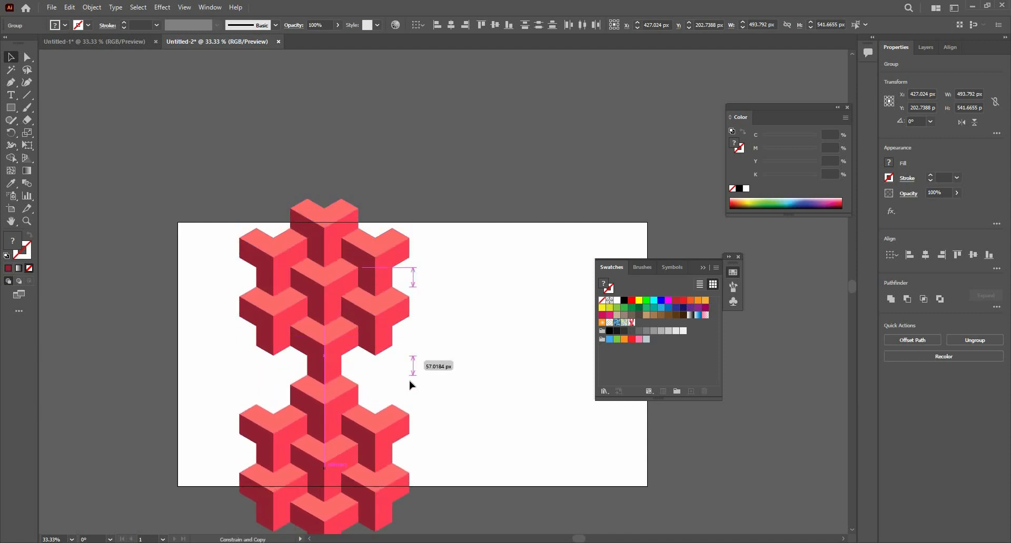
drag(412, 386, 431, 356)
key(ctrl+z)
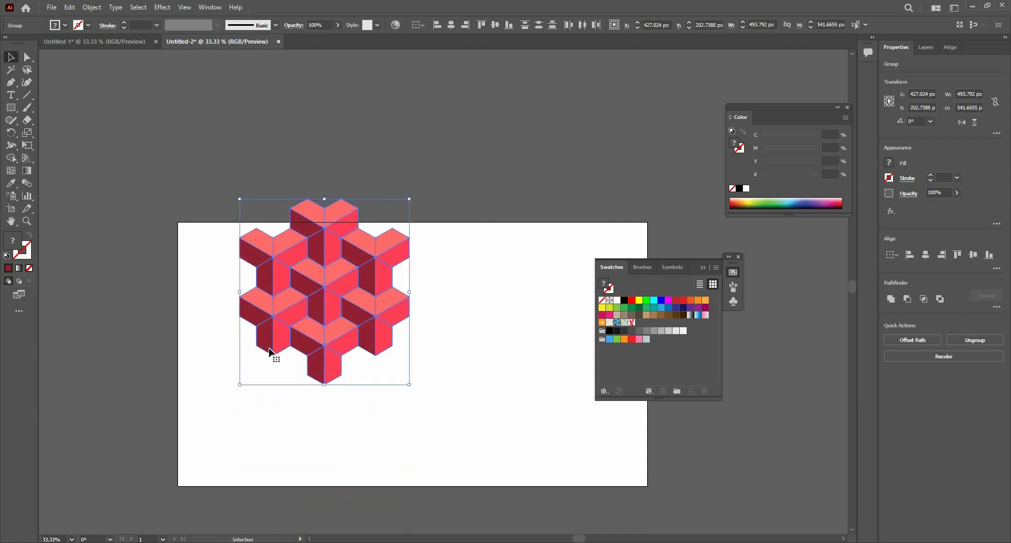
Duplicate the lowest motifs of the left and right columns 171.05 px straight down
click(274, 339)
drag(274, 316, 275, 374)
drag(392, 334, 386, 390)
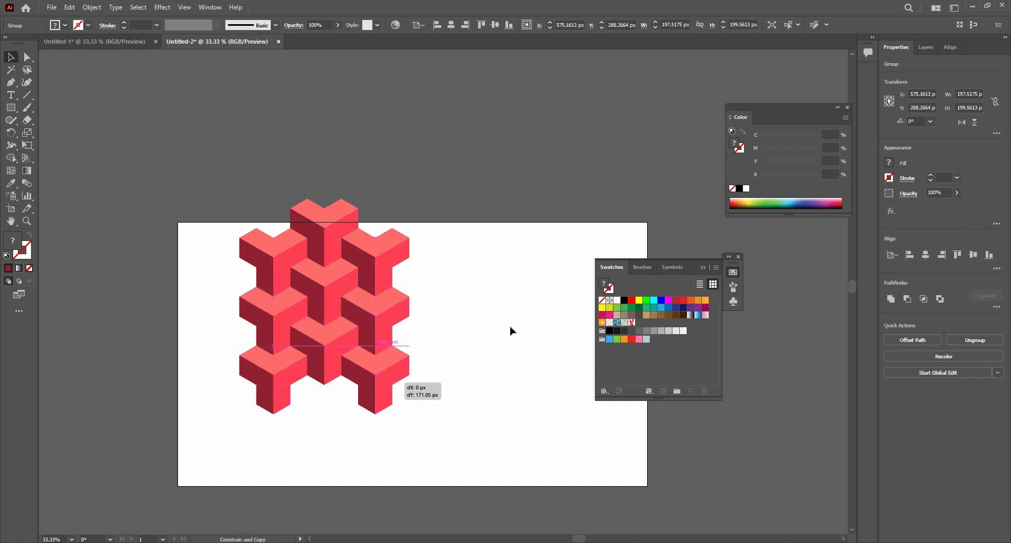
click(396, 386)
Try to tile copies of the nine-motif cluster below and to the right of it, undoing each copy
drag(188, 153, 440, 436)
drag(336, 257, 338, 448)
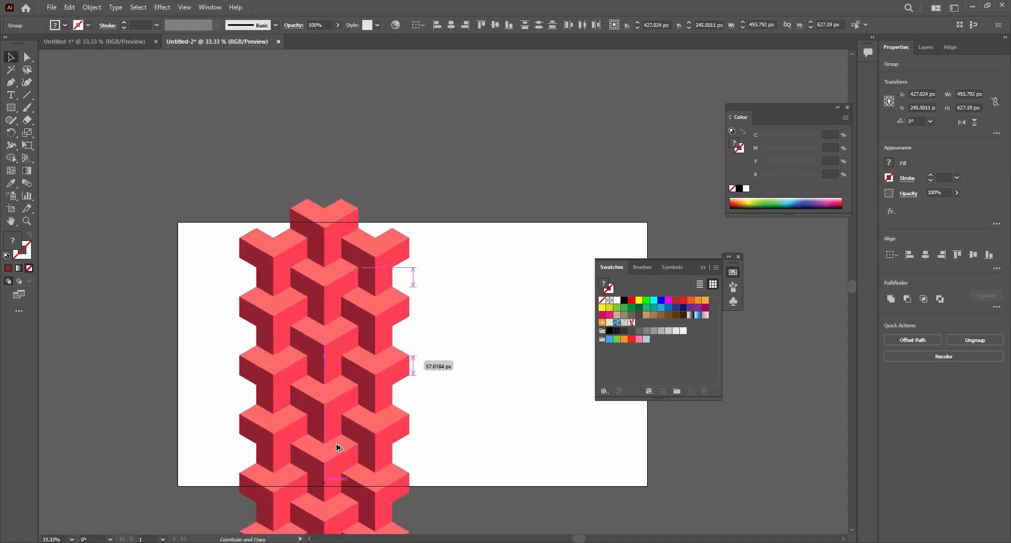
drag(375, 408, 376, 408)
click(463, 421)
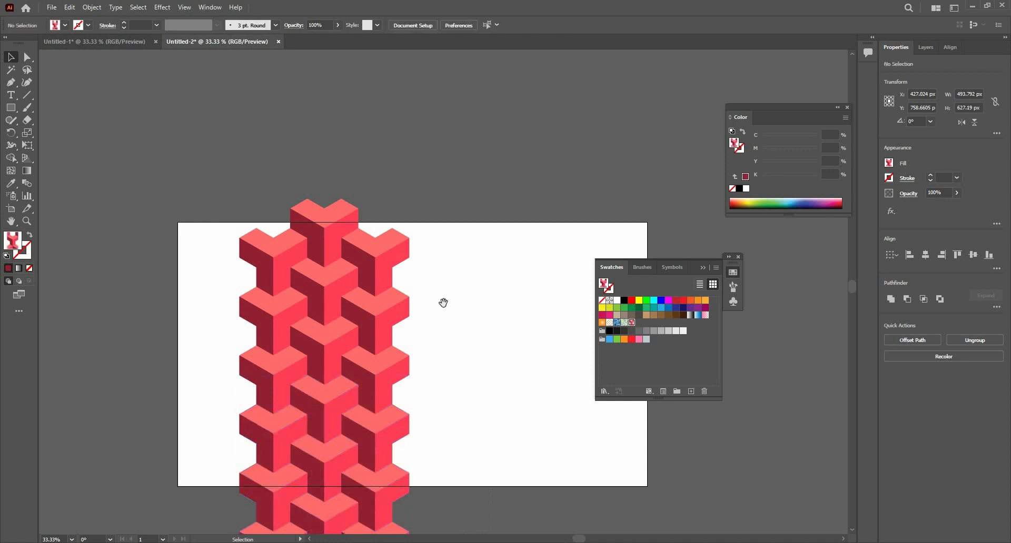
drag(368, 460, 359, 326)
key(ctrl+z)
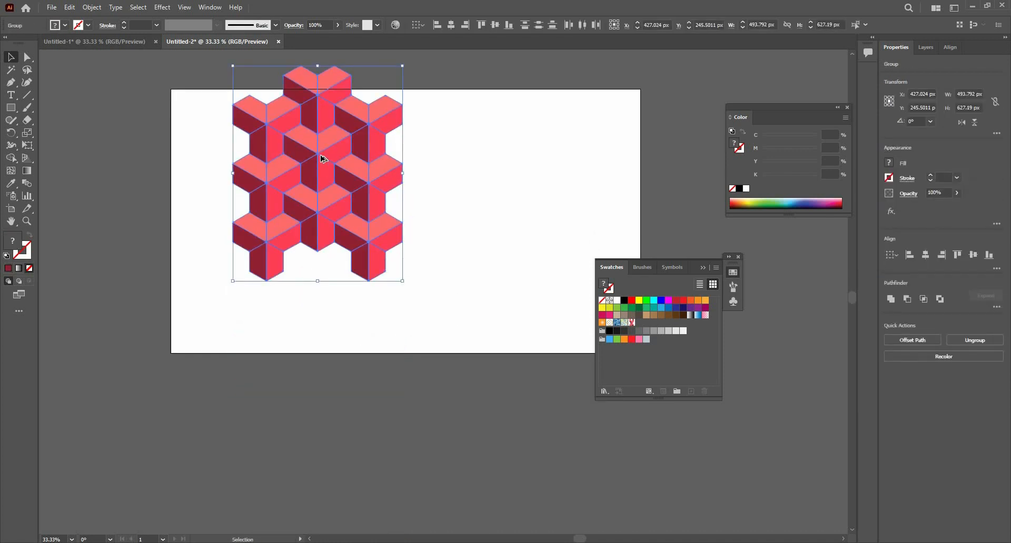
drag(316, 168, 491, 196)
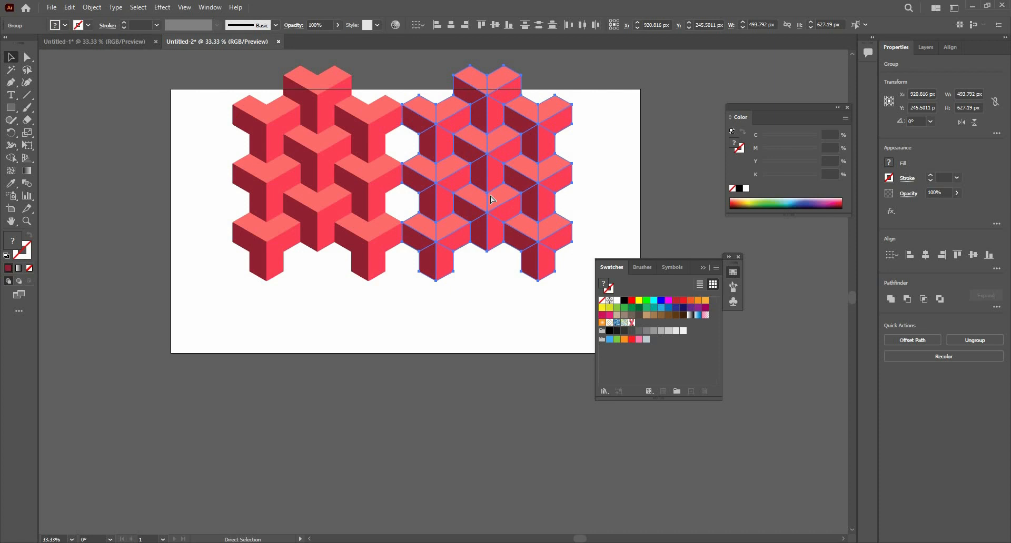
key(ctrl+z)
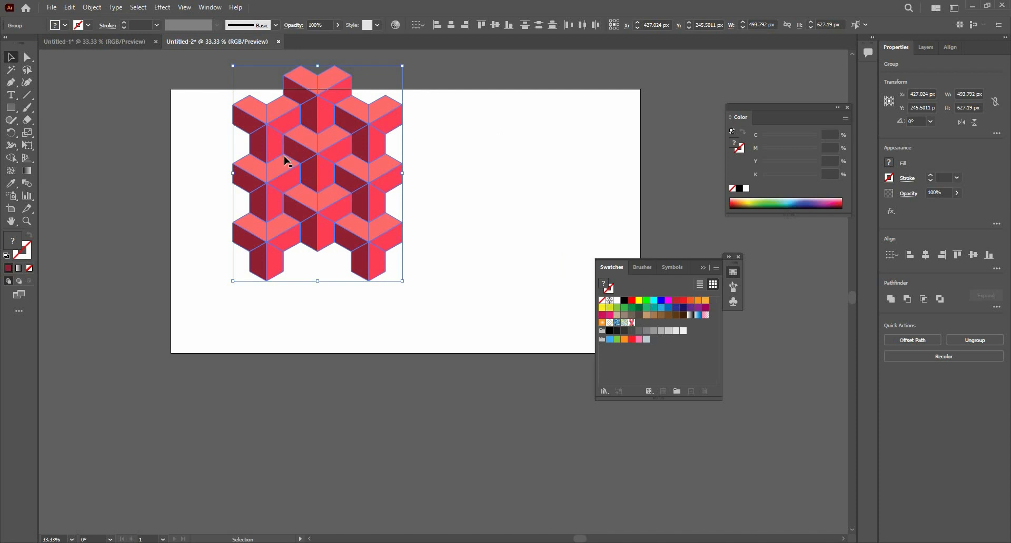
Duplicate the two lower motifs of the centre column to the right to start a fourth column
key(ctrl+shift+a)
click(308, 160)
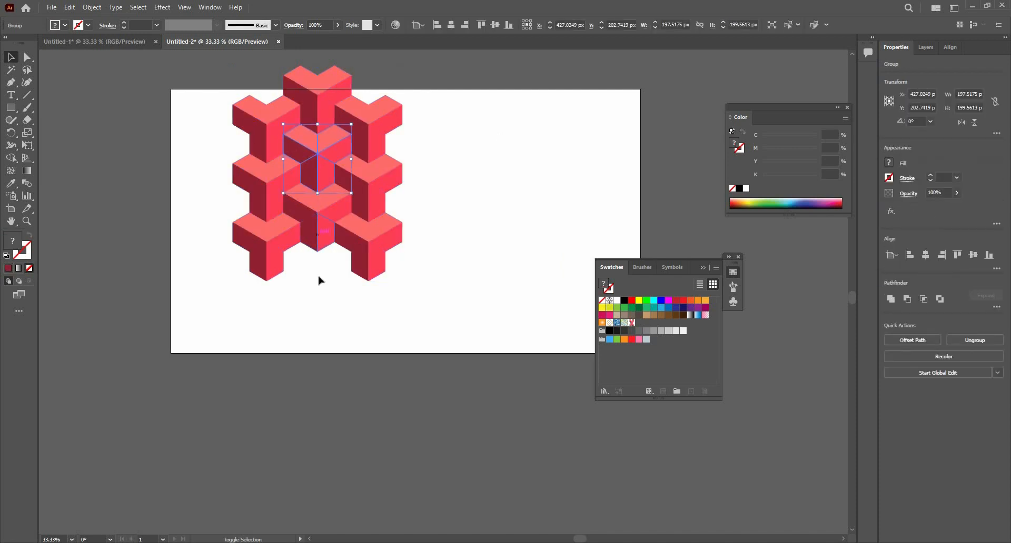
click(319, 243)
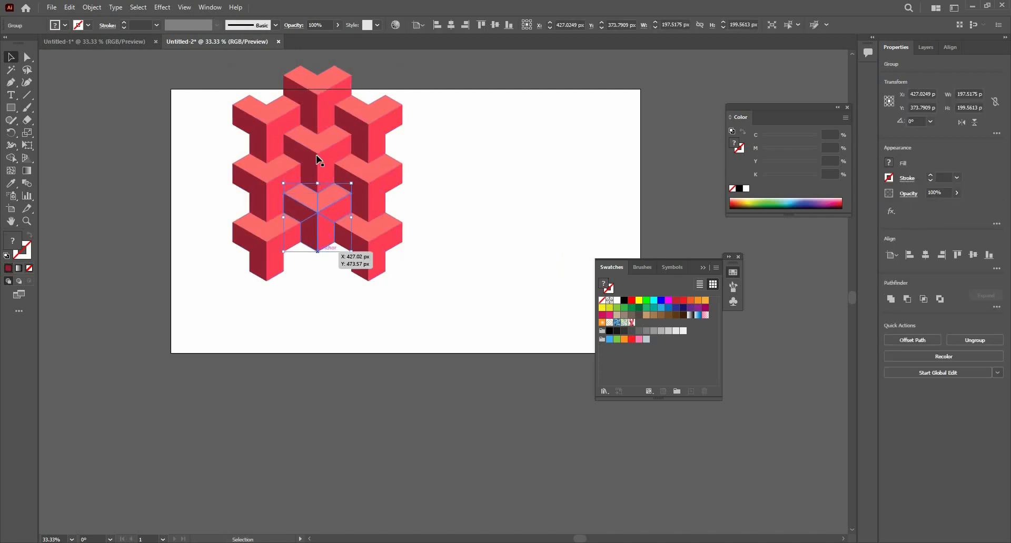
drag(327, 190, 321, 184)
shift+click(316, 217)
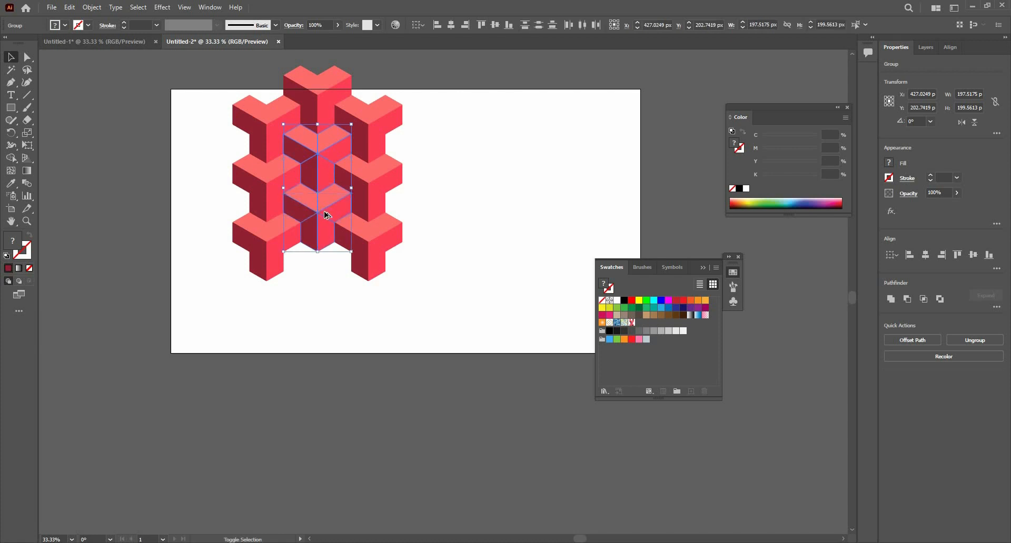
drag(317, 216, 419, 213)
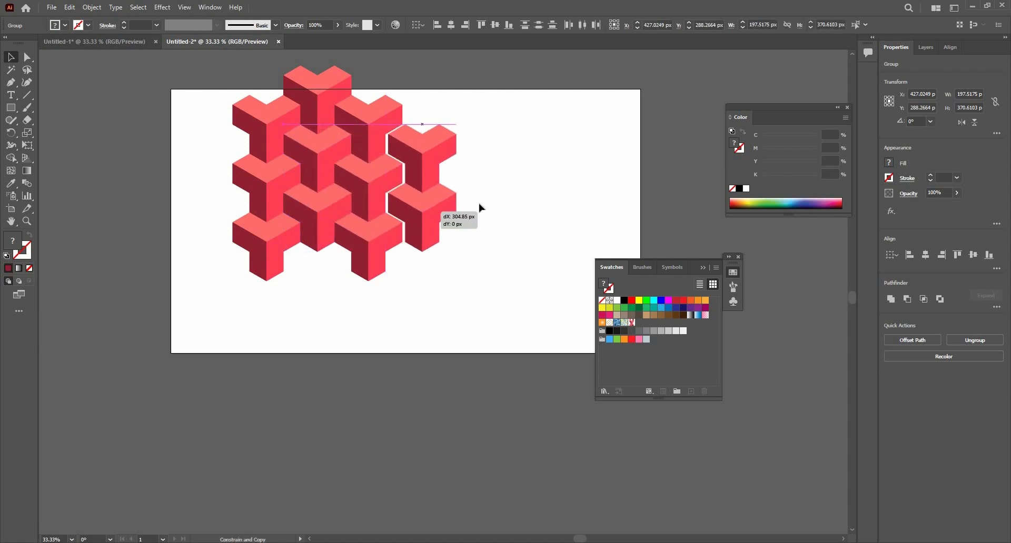
click(373, 305)
key(ctrl+minus)
scroll(343, 154, up, 1)
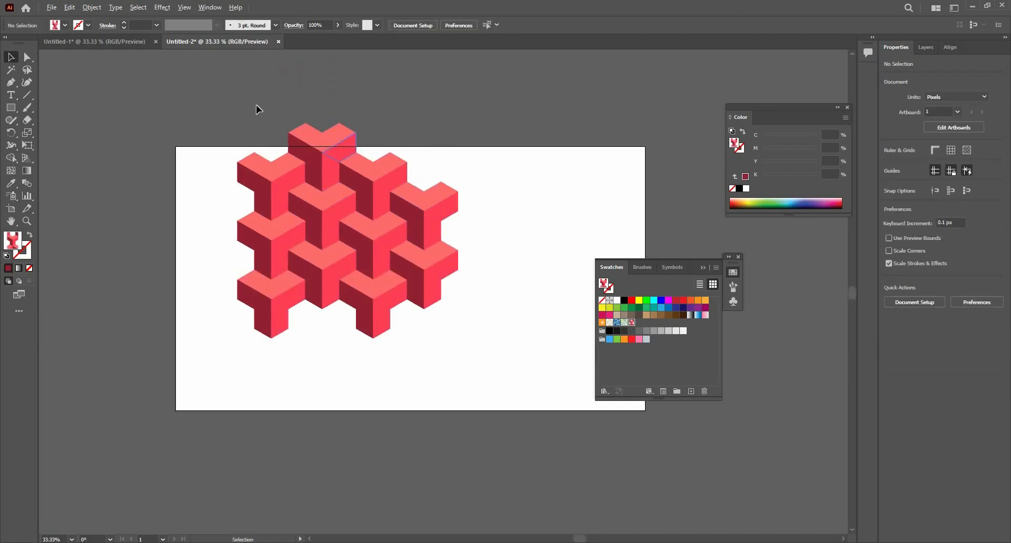
Try to tile a copy of the eleven-motif cluster directly to its right, and undo the copy
drag(318, 203, 546, 226)
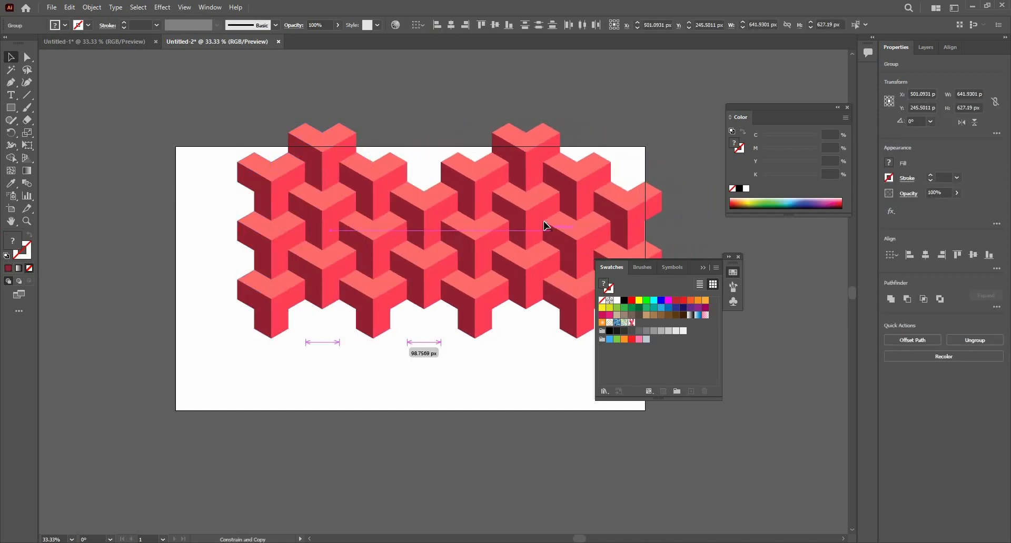
drag(423, 167, 427, 165)
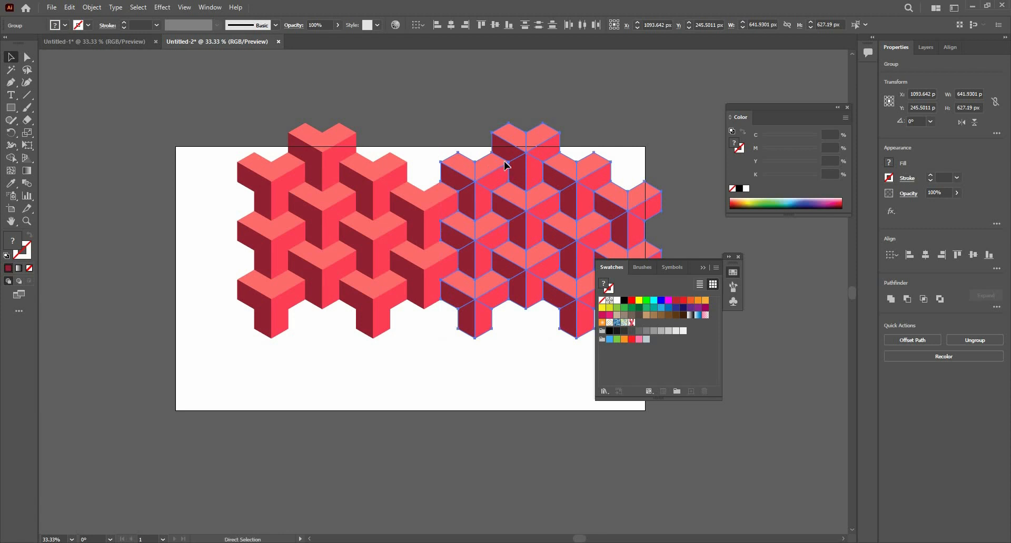
key(ctrl+z)
key(ctrl+shift+a)
Duplicate the top motif of the second column horizontally to the top of the fourth column
drag(334, 149, 481, 158)
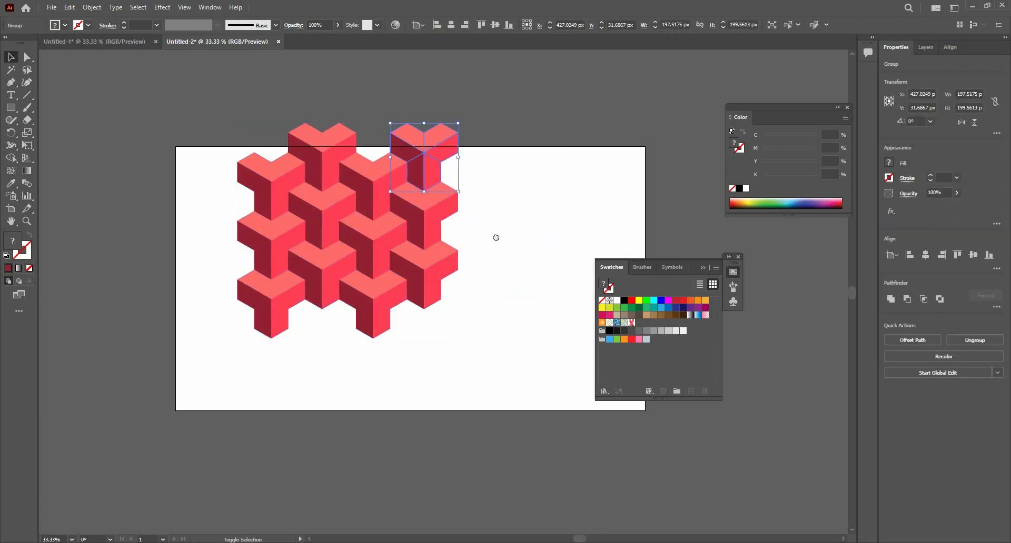
click(204, 128)
scroll(336, 255, right, 2)
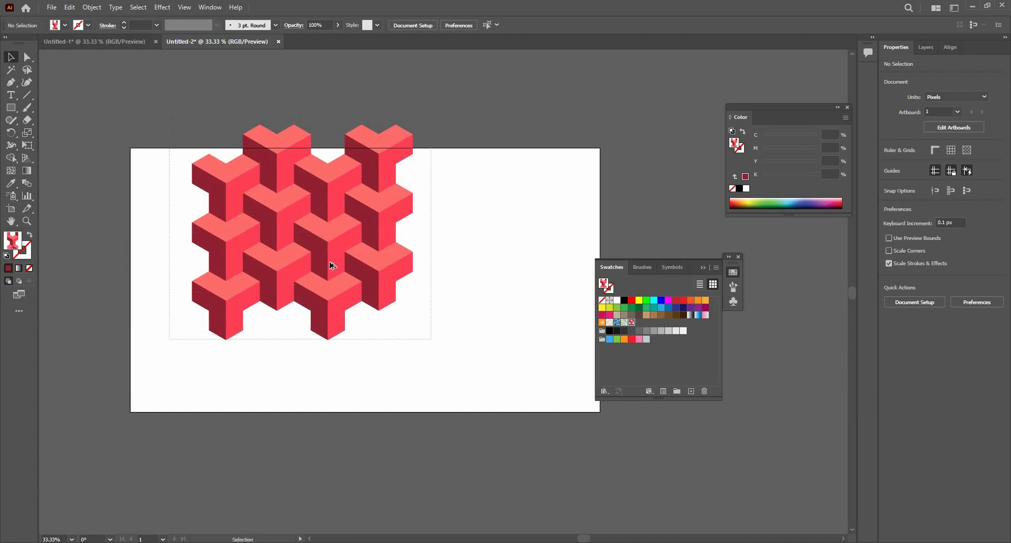
Try to tile a copy of the twelve-motif cluster to its right, and undo the copy
drag(330, 263, 529, 260)
scroll(274, 222, down, 1)
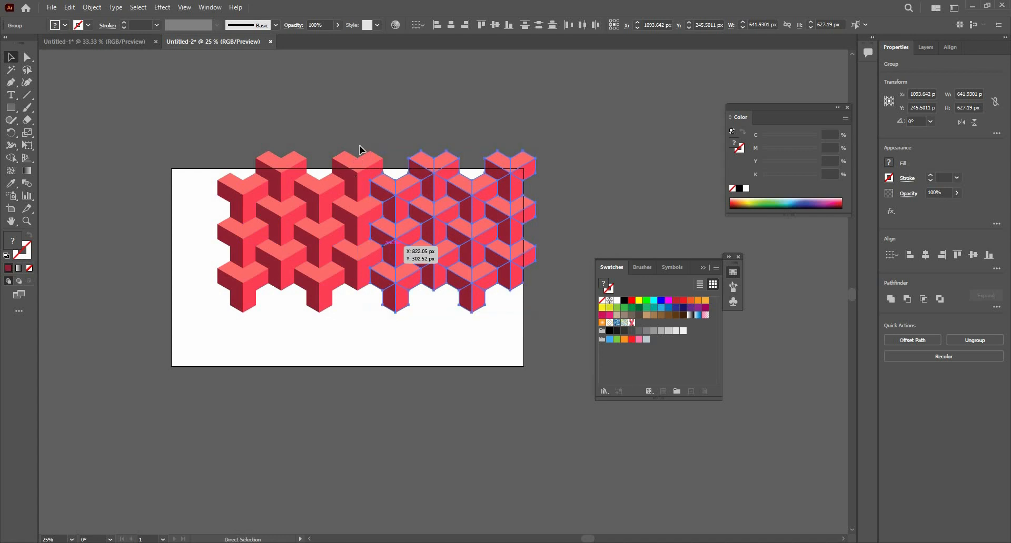
key(ctrl+z)
key(ctrl+shift+g)
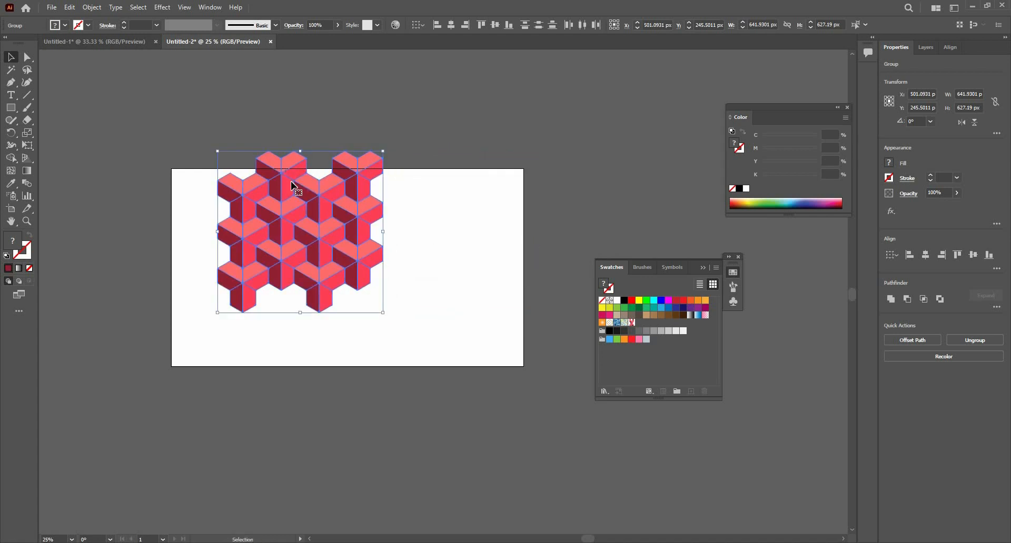
Duplicate the top motif of the second column diagonally up to the top of the third column
key(ctrl+shift+a)
click(276, 172)
drag(280, 174, 318, 156)
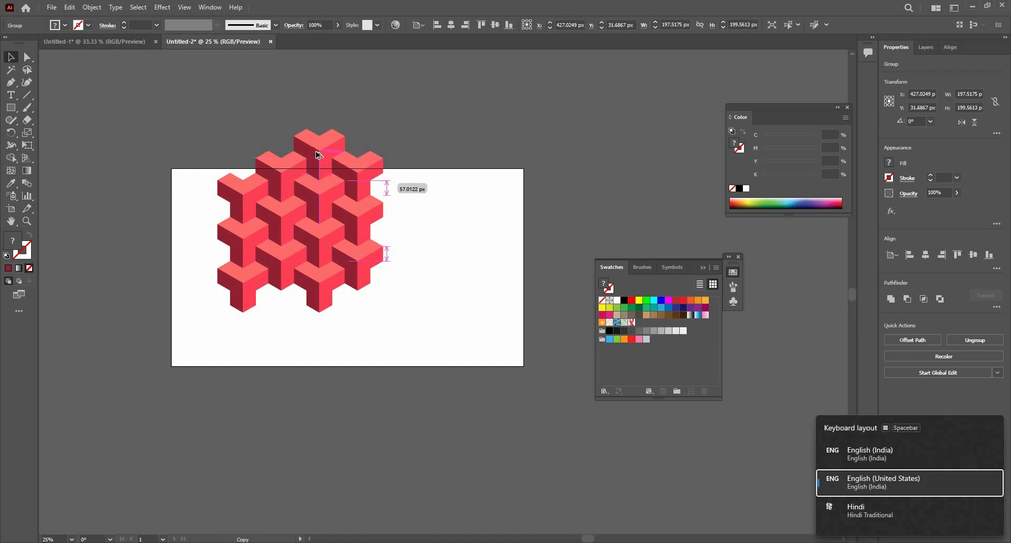
click(208, 124)
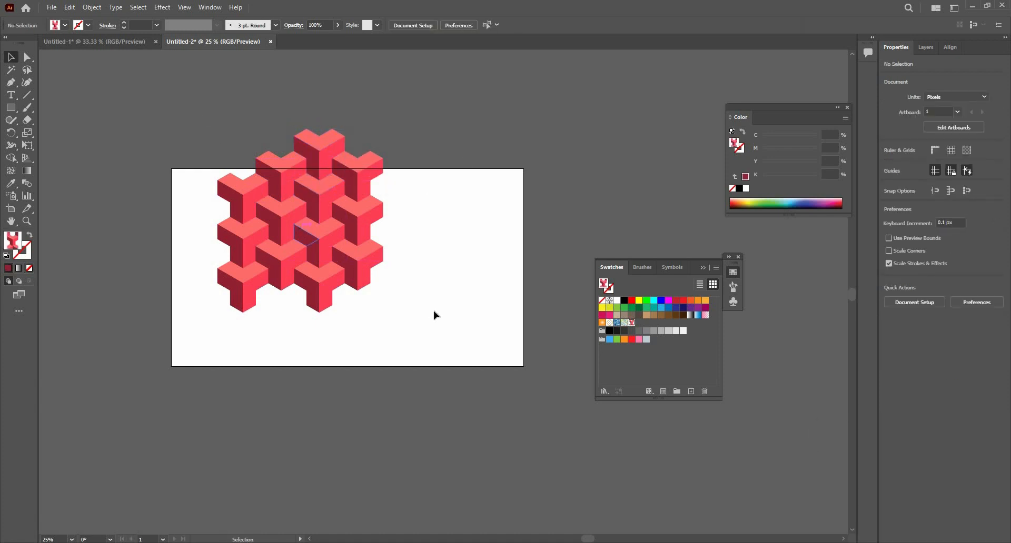
Try to tile copies of the thirteen-motif cluster below and to the right of it, undoing each copy
drag(343, 200, 355, 310)
drag(392, 284, 342, 266)
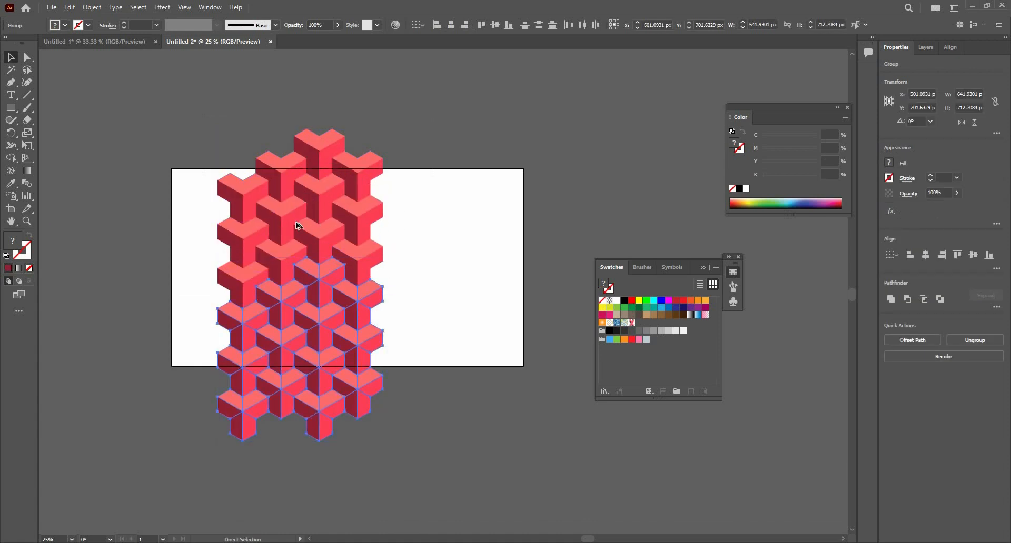
key(ctrl+z)
drag(292, 232, 445, 232)
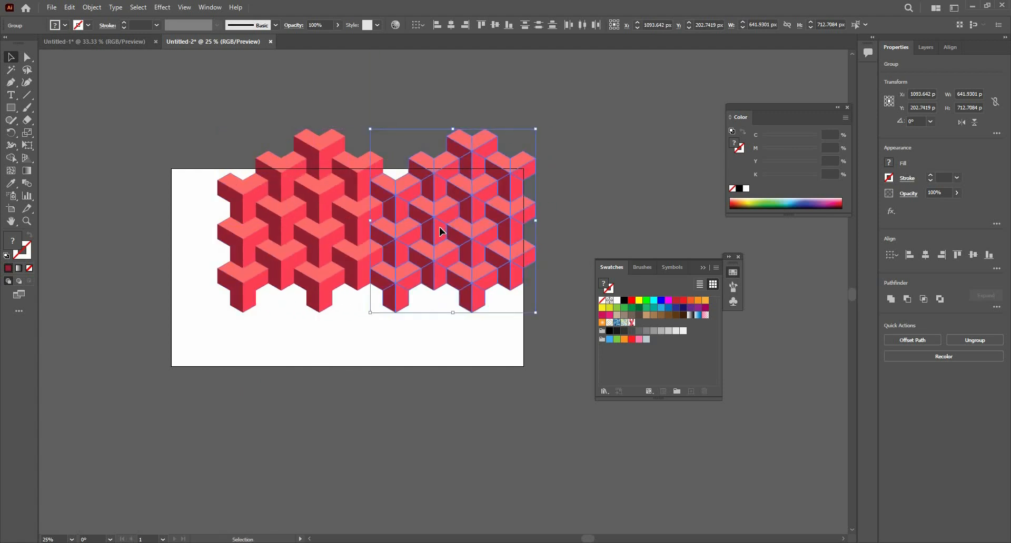
key(ctrl+z)
key(ctrl+shift+a)
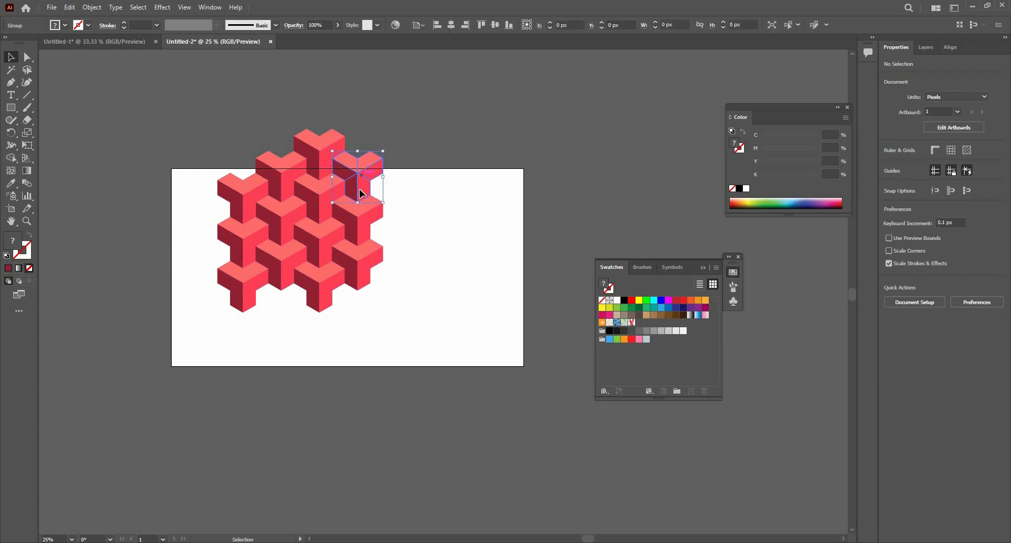
Duplicate the fourth column's top motif one position straight up, and try tiling the enlarged cluster to the right, undoing that copy
drag(361, 168, 361, 125)
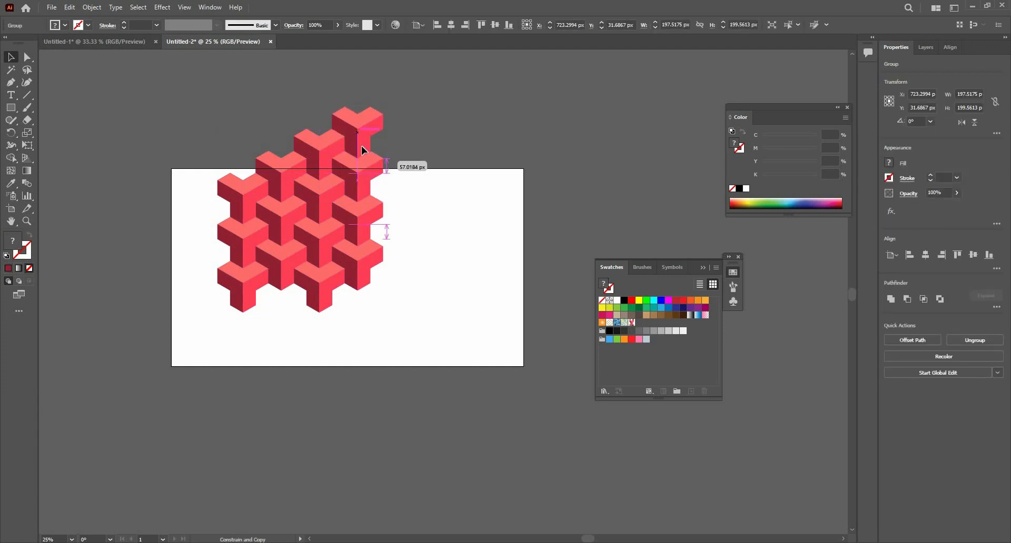
click(361, 313)
key(ctrl+a)
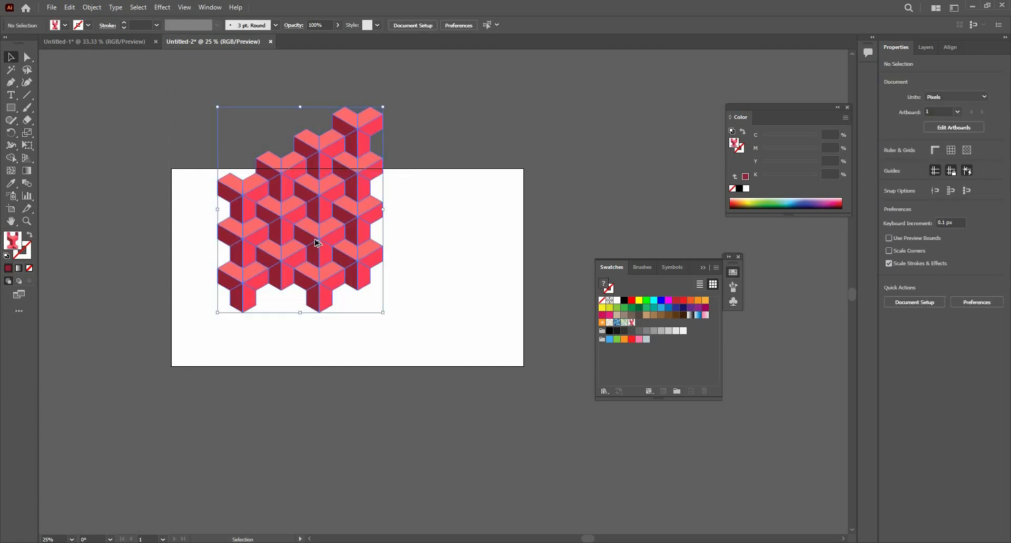
drag(316, 240, 468, 244)
key(ctrl+z)
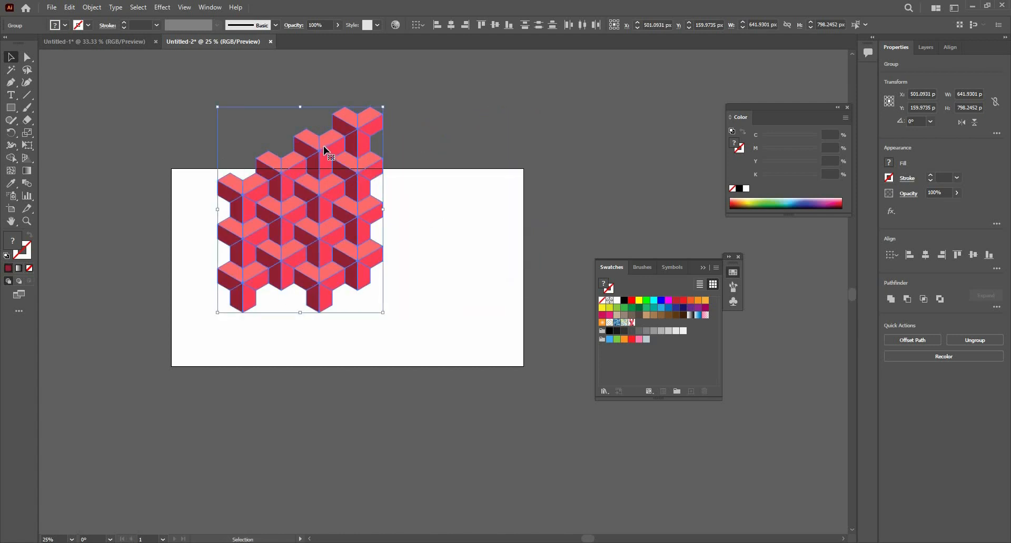
key(ctrl+shift+a)
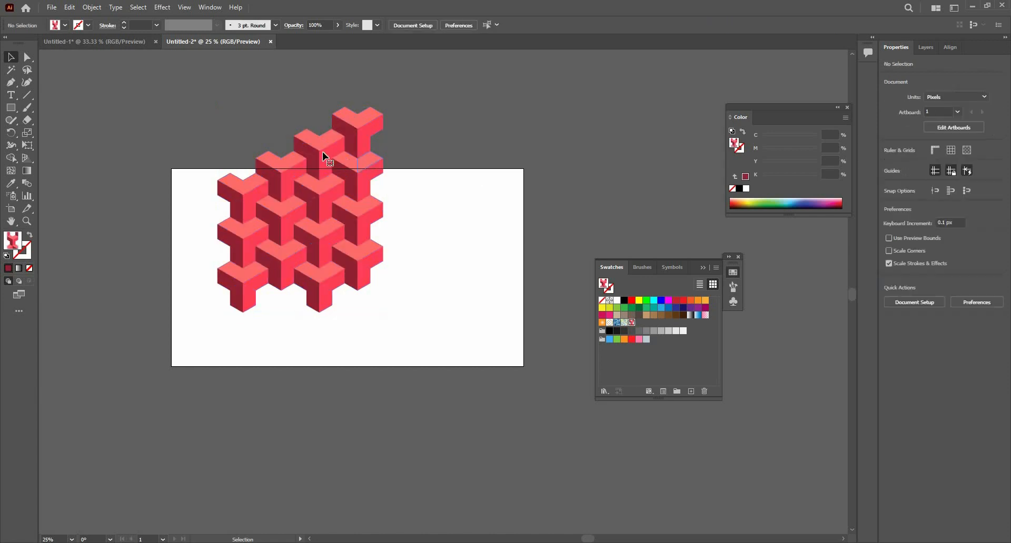
Duplicate the third column's top motif horizontally into a fifth column, and tile a copy of the whole cluster to the right
mouse_move(340, 157)
mouse_down()
mouse_move(424, 160)
mouse_move(416, 158)
mouse_up()
drag(192, 111, 457, 365)
drag(346, 248, 494, 252)
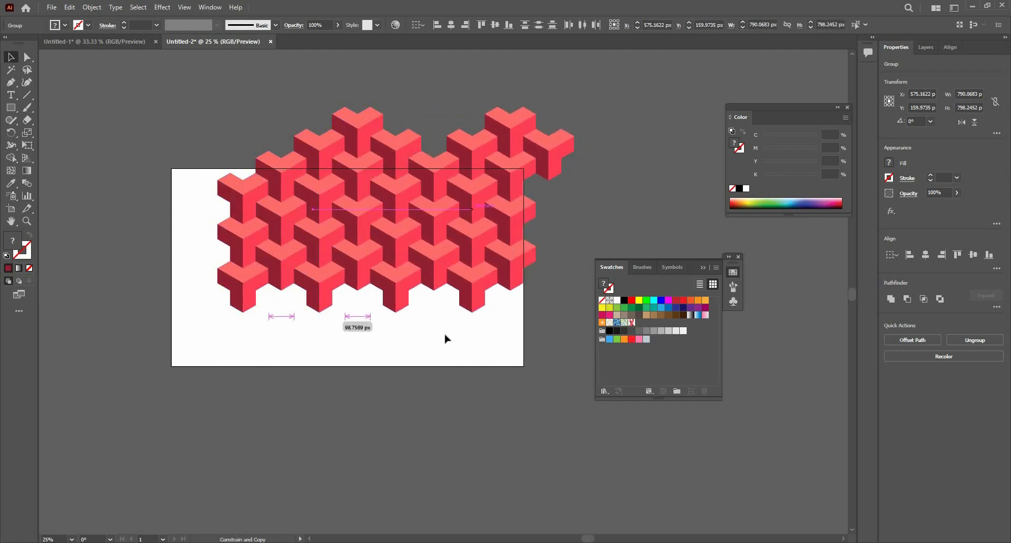
drag(445, 334, 391, 345)
click(391, 345)
drag(411, 302, 358, 311)
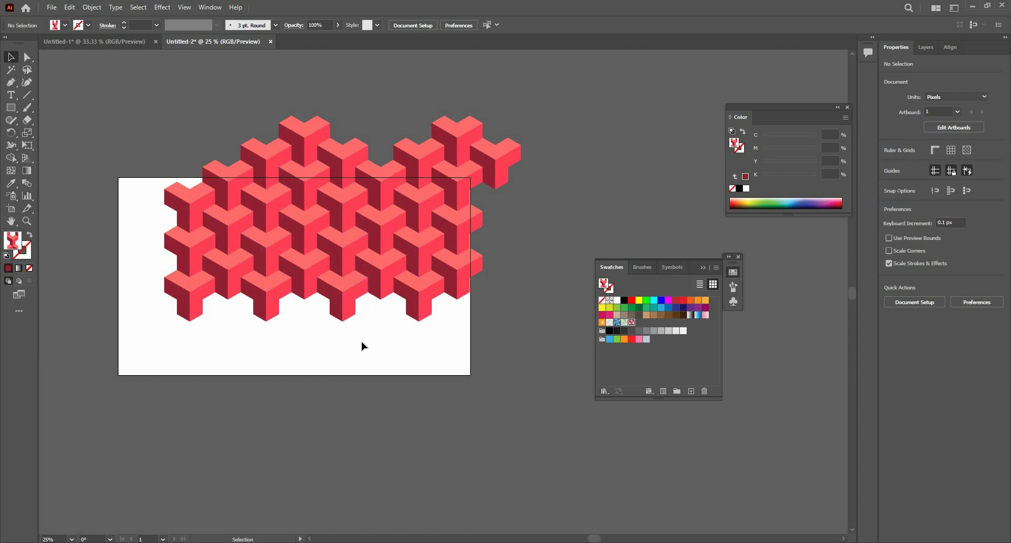
Undo the recent duplications back to the three-column, nine-motif cluster
key(ctrl+z)
key(ctrl+z)
key(ctrl+z)
key(ctrl+z)
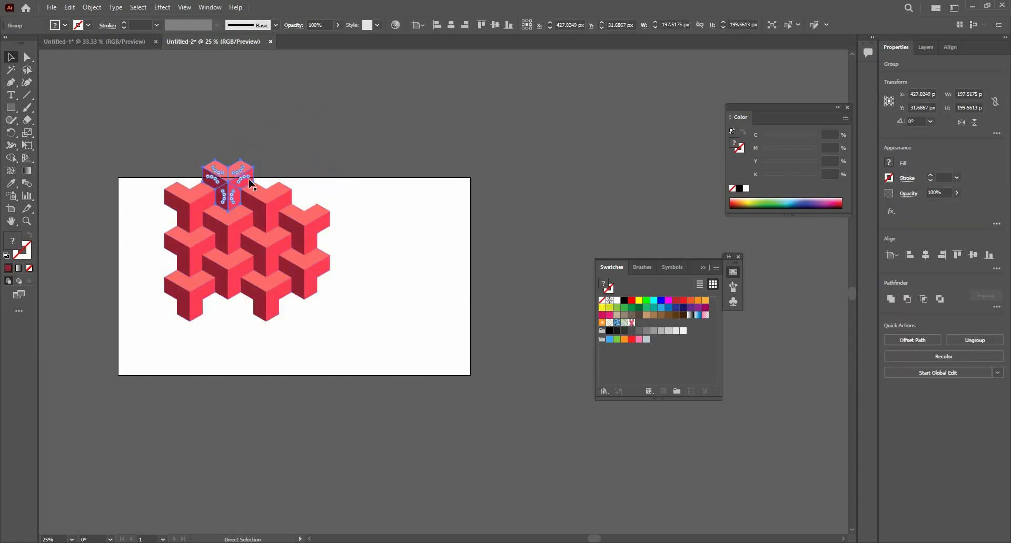
key(ctrl+z)
Duplicate the nine-motif cluster about 499 px straight down and repeat the copy to form a vertical strip of five clusters
key(ctrl+a)
drag(245, 232, 261, 361)
drag(285, 293, 284, 292)
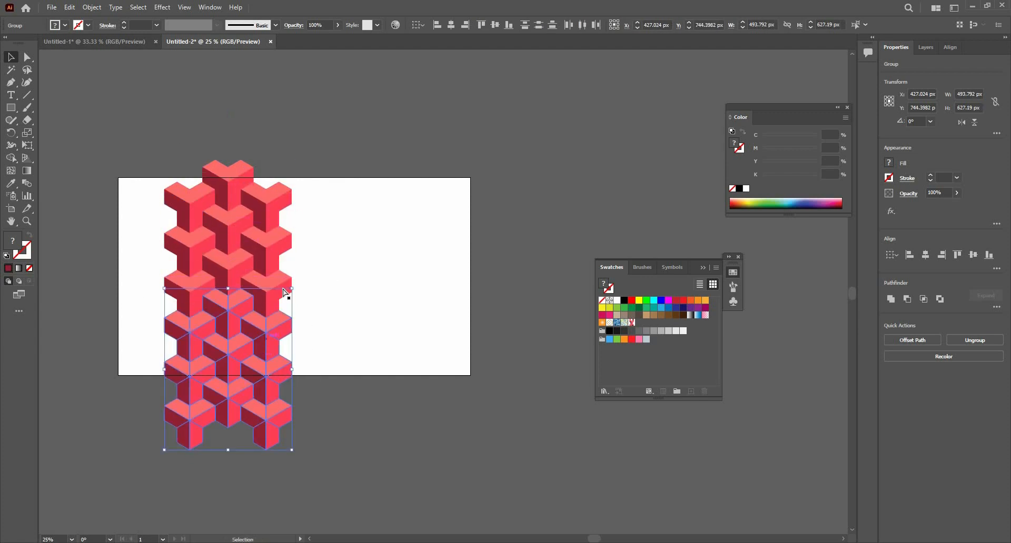
key(ctrl+minus)
key(ctrl+d)
key(ctrl+d)
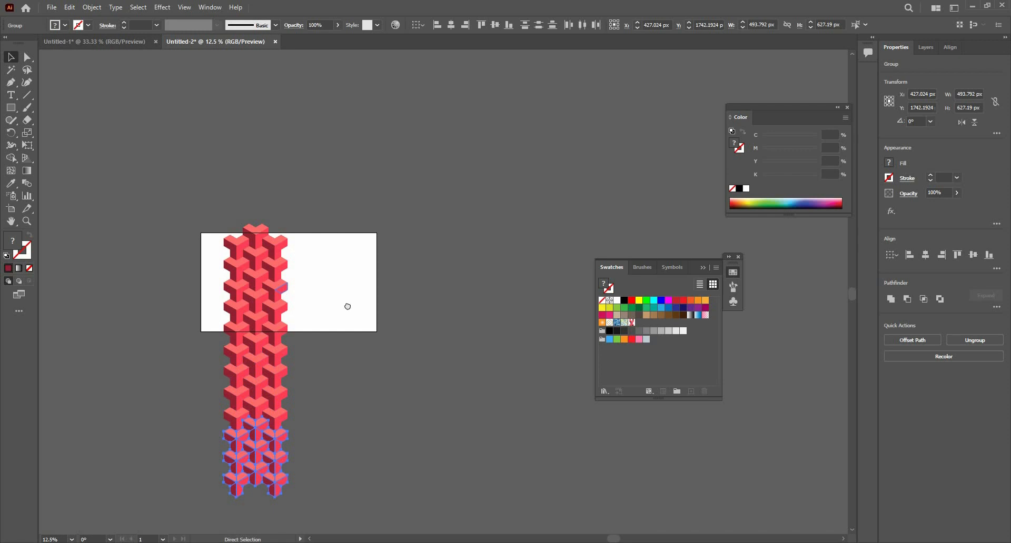
key(ctrl+d)
key(ctrl+d)
scroll(371, 488, down, 3)
Try to interlock a copy of the whole vertical strip on its right side, shifted slightly upward, and undo the copy
key(ctrl+a)
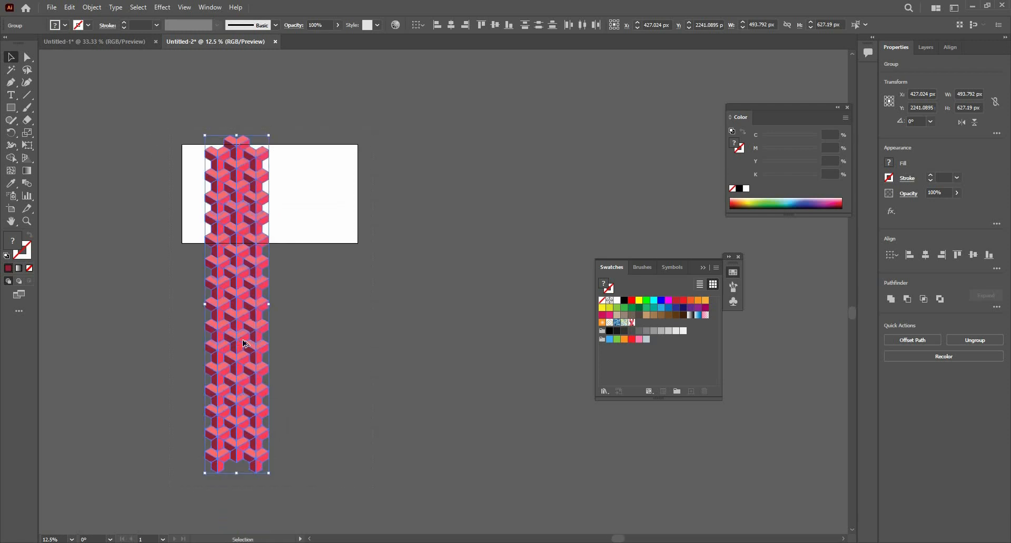
drag(260, 338, 289, 330)
key(alt+shift)
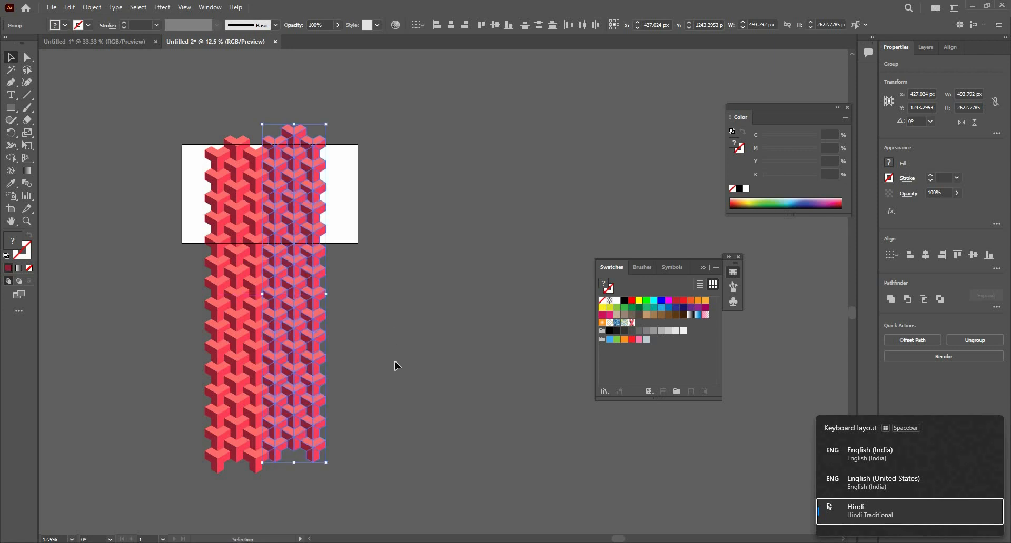
click(393, 361)
click(247, 285)
click(337, 340)
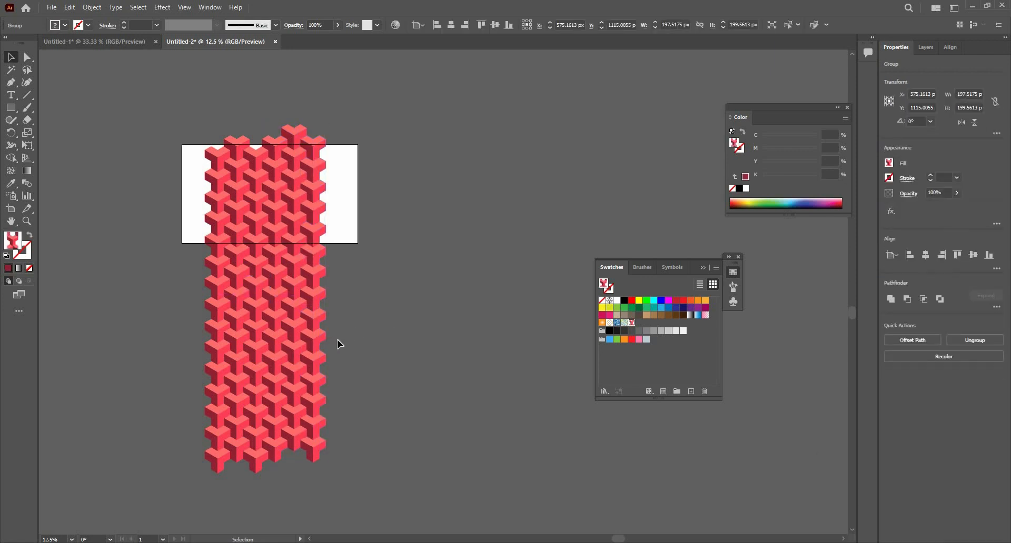
key(ctrl+minus)
key(ctrl+z)
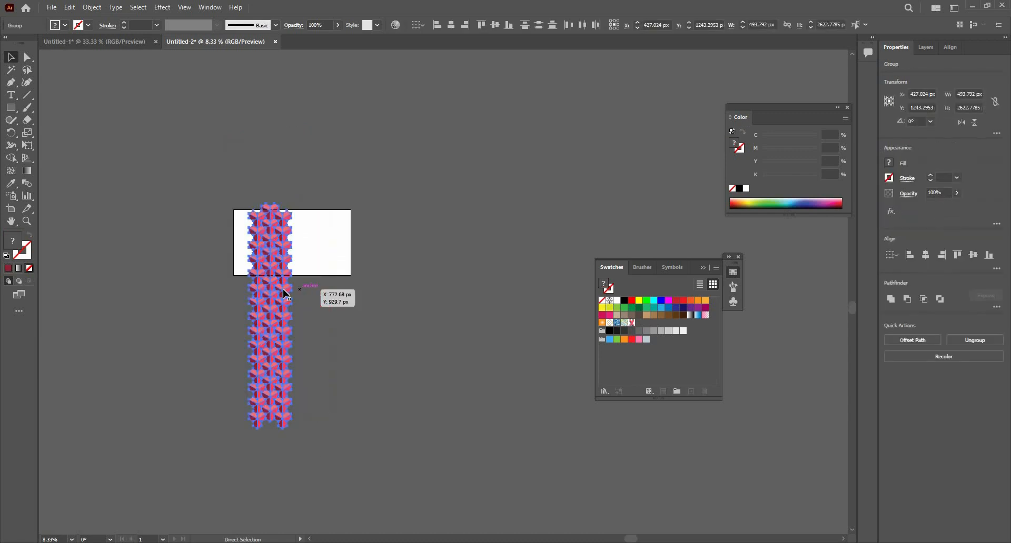
click(301, 288)
scroll(284, 289, up, 3)
scroll(314, 303, down, 1)
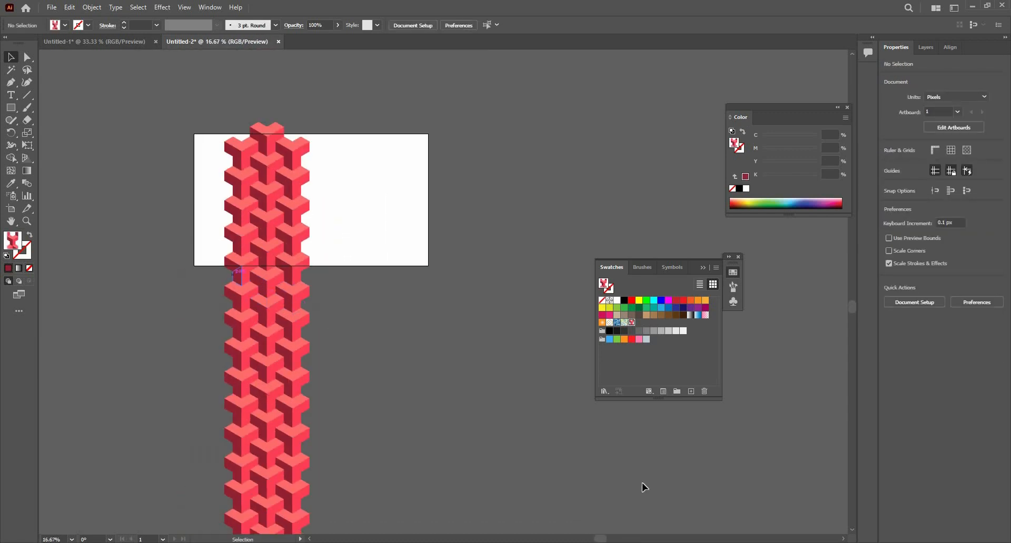